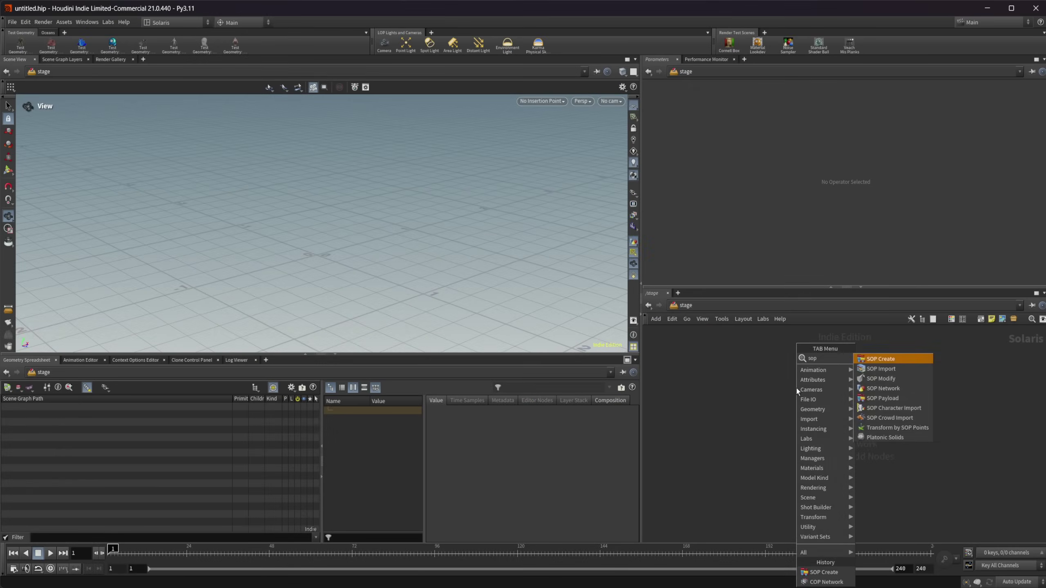
# - Place a SOP Create node and dive into its sopcreate1 geometry network
pyautogui.press('Return')
pyautogui.click(796, 388)
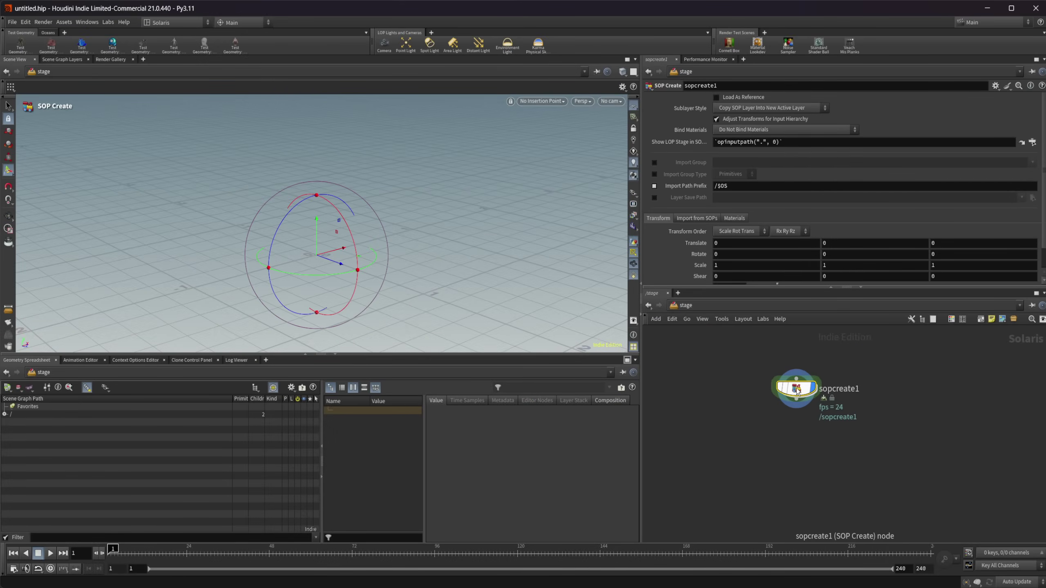
pyautogui.doubleClick(797, 391)
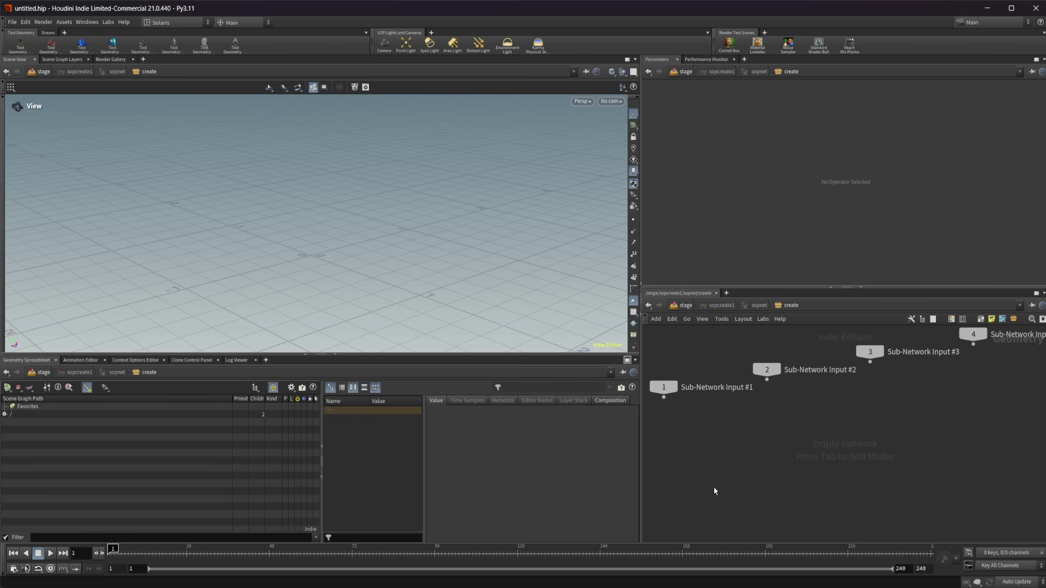
pyautogui.moveTo(816, 468); pyautogui.dragTo(803, 457, button='middle')
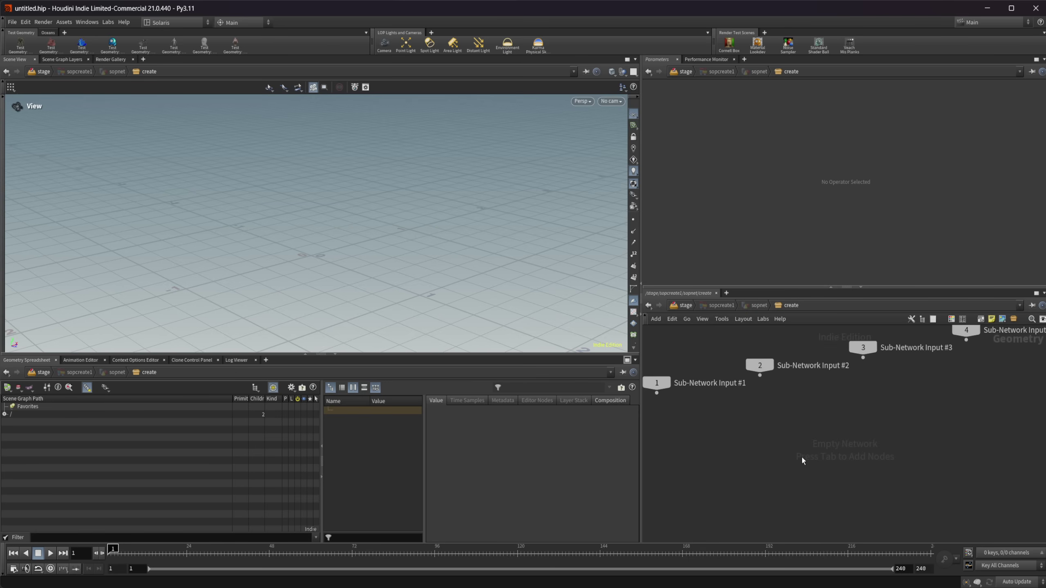
pyautogui.press('Tab')
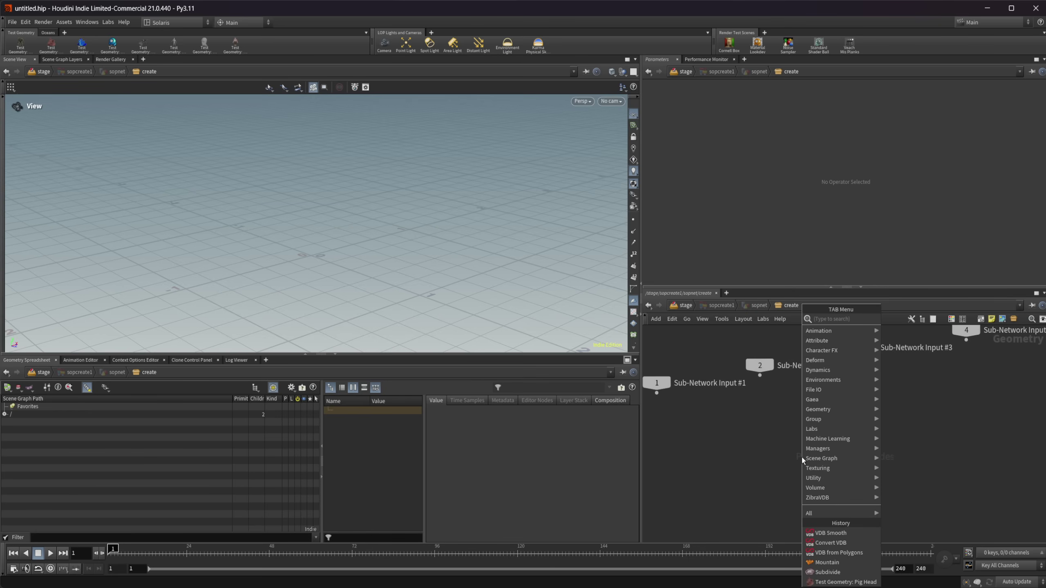
# - Add a Test Geometry: Pig Head node and uncheck its Add Shader option
pyautogui.write('pig')
pyautogui.press('Return')
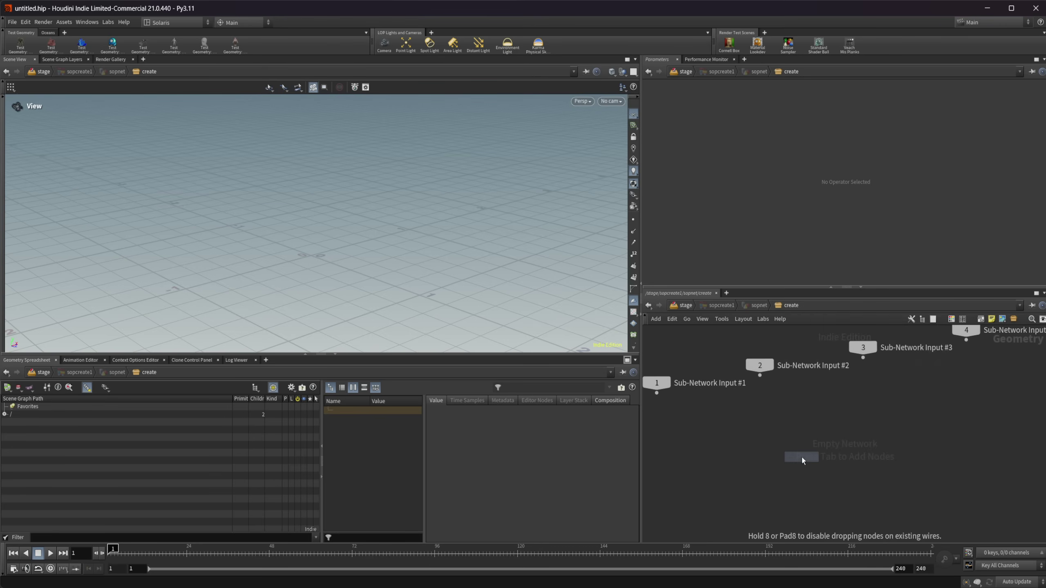
pyautogui.click(802, 458)
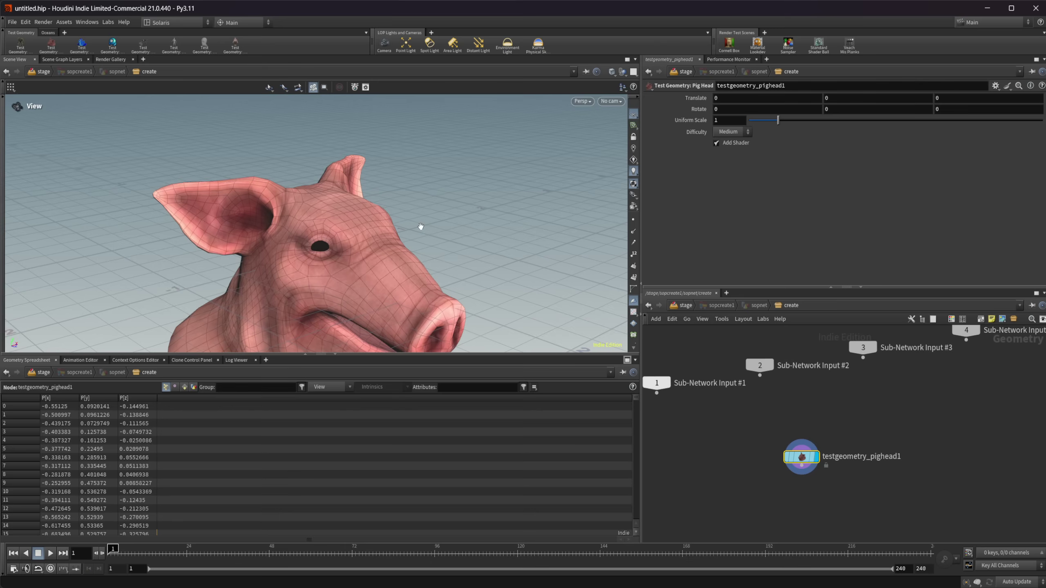
pyautogui.moveTo(420, 226); pyautogui.dragTo(345, 239)
pyautogui.click(726, 145)
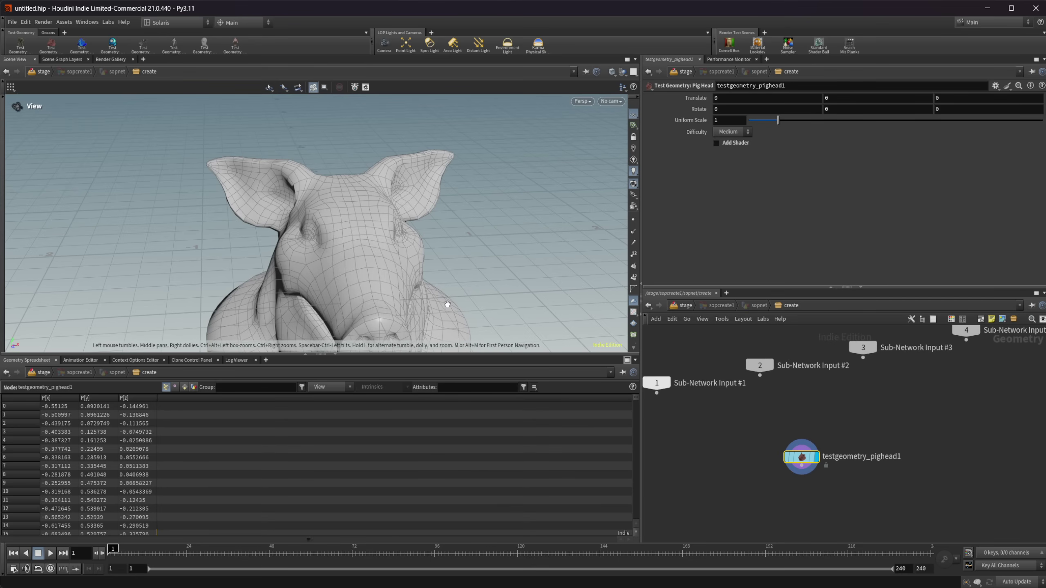
pyautogui.moveTo(801, 491); pyautogui.dragTo(779, 471, button='middle')
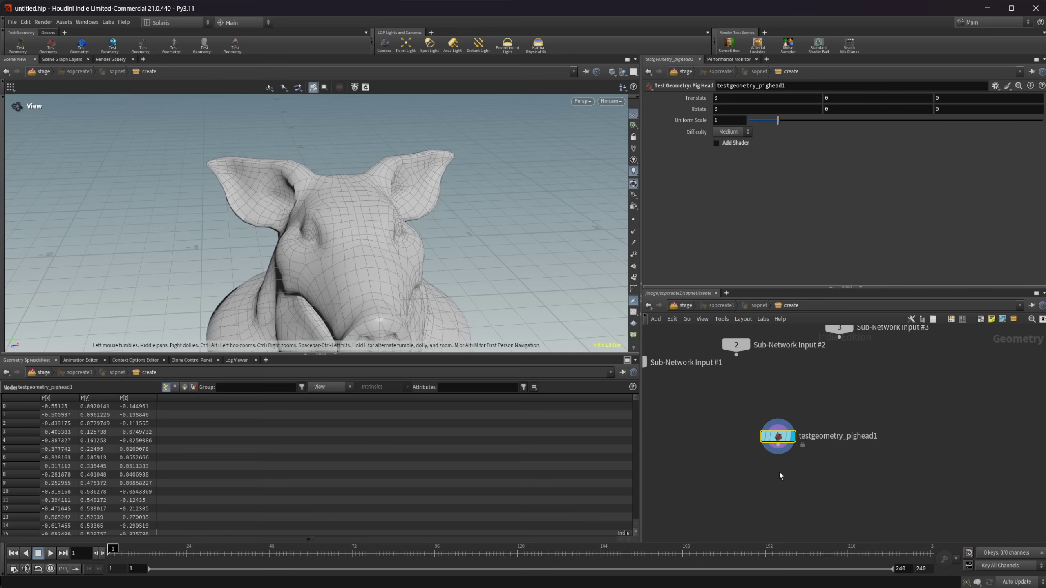
pyautogui.scroll(-3, 321, 253)
pyautogui.moveTo(317, 253); pyautogui.dragTo(341, 252, button='middle')
# - Add VDB from Polygons below the pig head with voxel size 0.005
pyautogui.moveTo(340, 252); pyautogui.dragTo(366, 253)
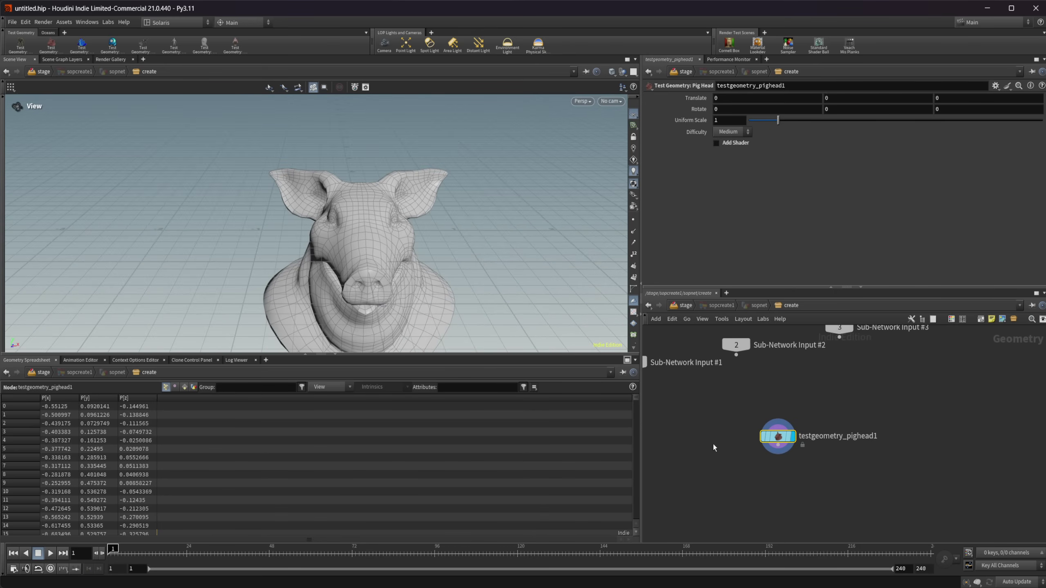
pyautogui.moveTo(762, 479); pyautogui.dragTo(761, 445, button='middle')
pyautogui.press('Tab')
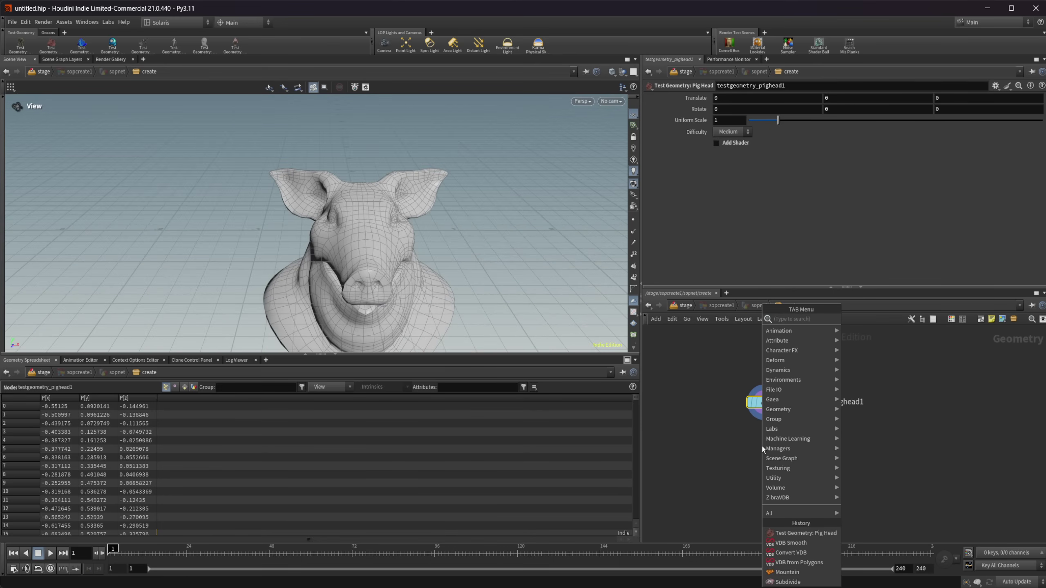
pyautogui.write('vdb from')
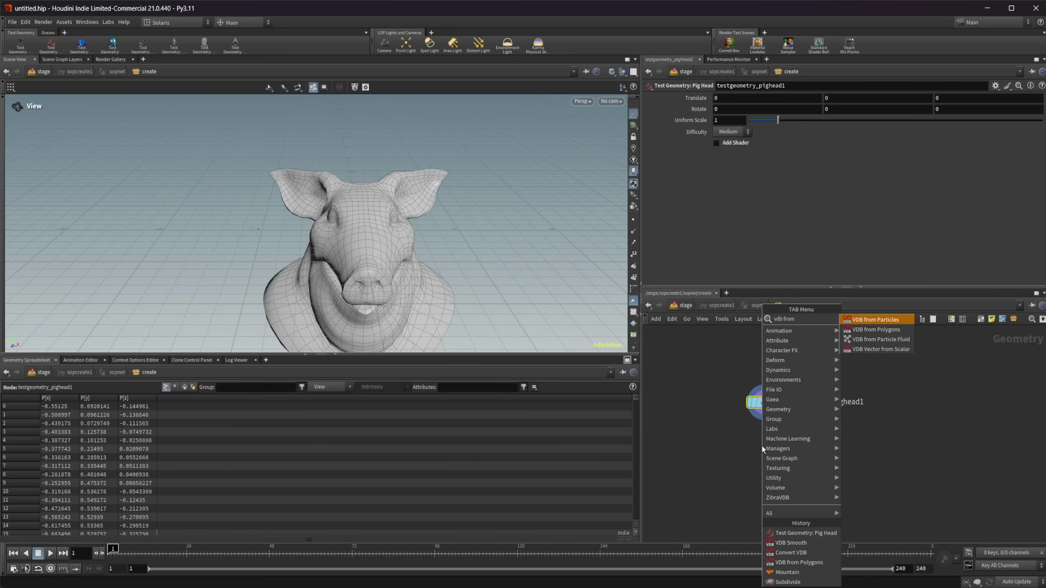
pyautogui.press('Down')
pyautogui.press('Return')
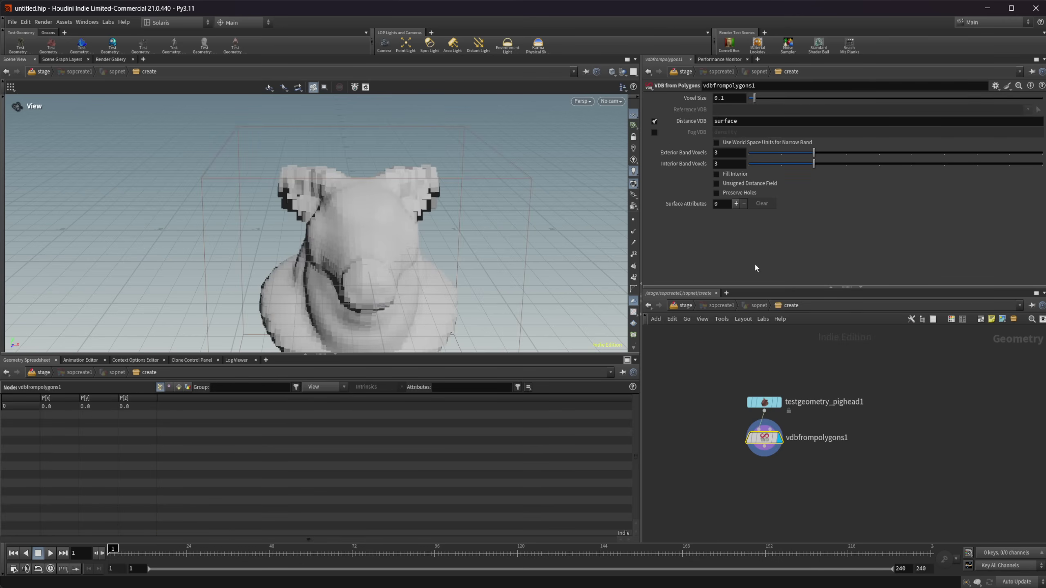
pyautogui.click(726, 100)
pyautogui.press('BackSpace')
pyautogui.write('005')
pyautogui.press('Return')
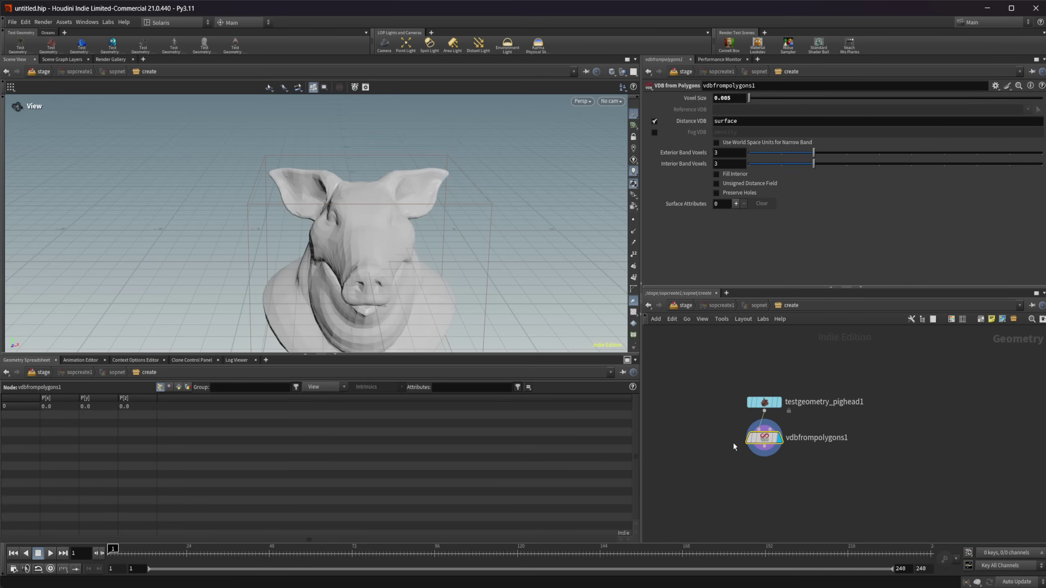
# - Append VDB Smooth and Convert VDB nodes to the chain
pyautogui.press('Tab')
pyautogui.write('vdbsmo')
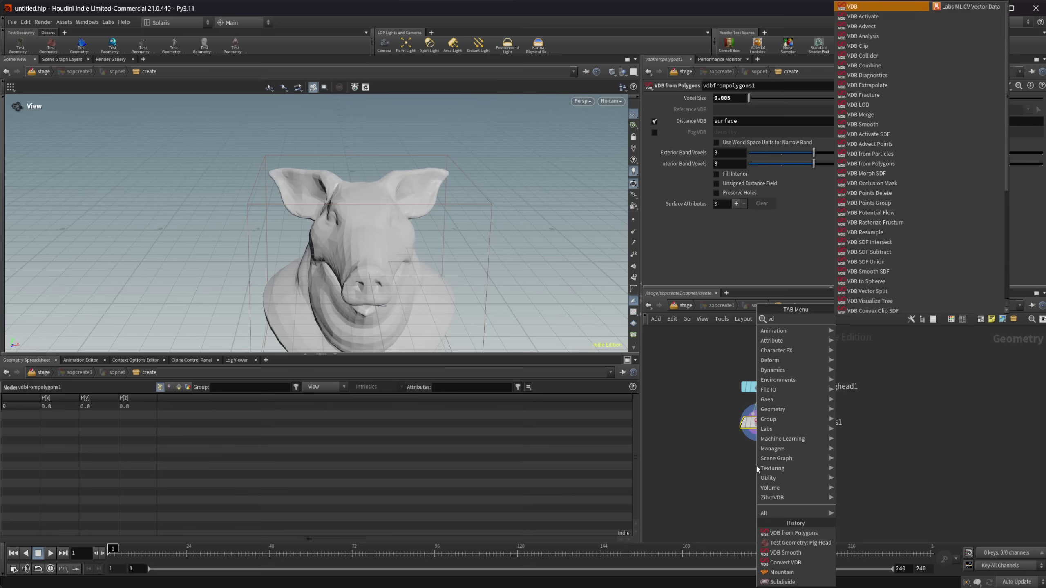
pyautogui.press('Return')
pyautogui.press('Return')
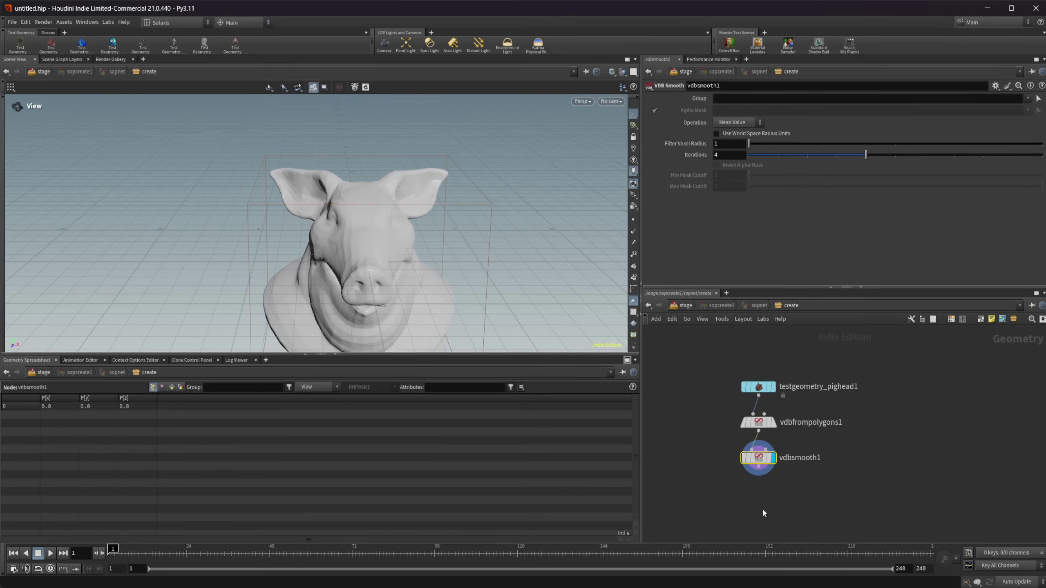
pyautogui.press('Tab')
pyautogui.write('conver')
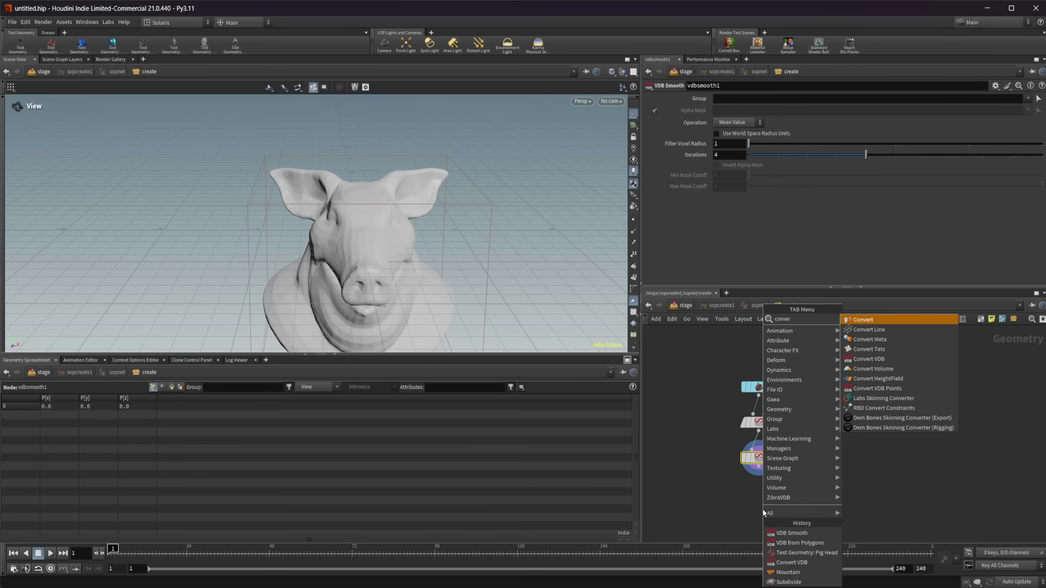
pyautogui.write('t vdb')
pyautogui.press('Return')
pyautogui.click(764, 513)
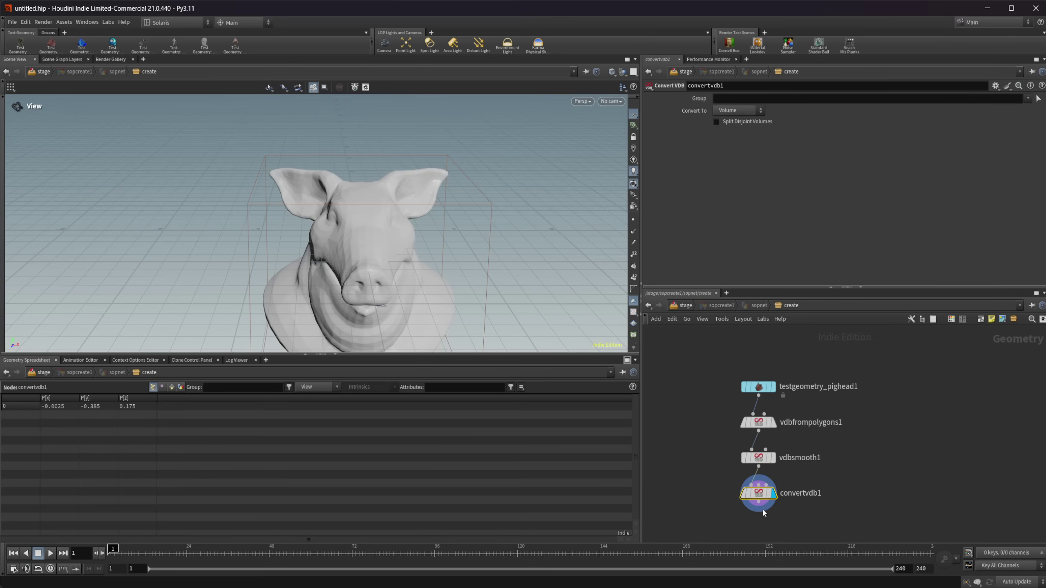
# - Set Convert VDB's Convert To option to Polygons
pyautogui.moveTo(453, 278); pyautogui.dragTo(577, 255)
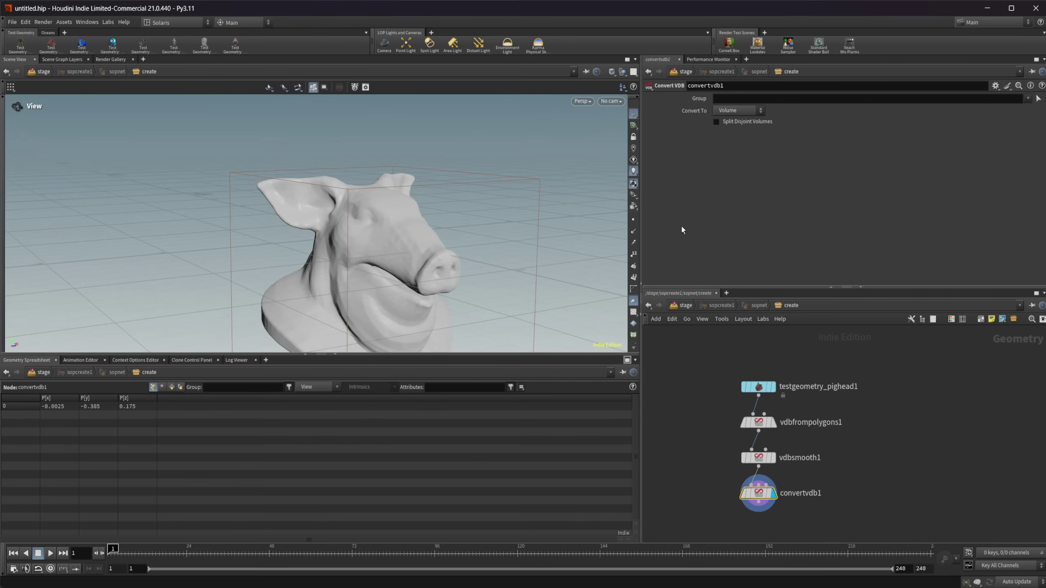
pyautogui.click(737, 110)
pyautogui.click(739, 130)
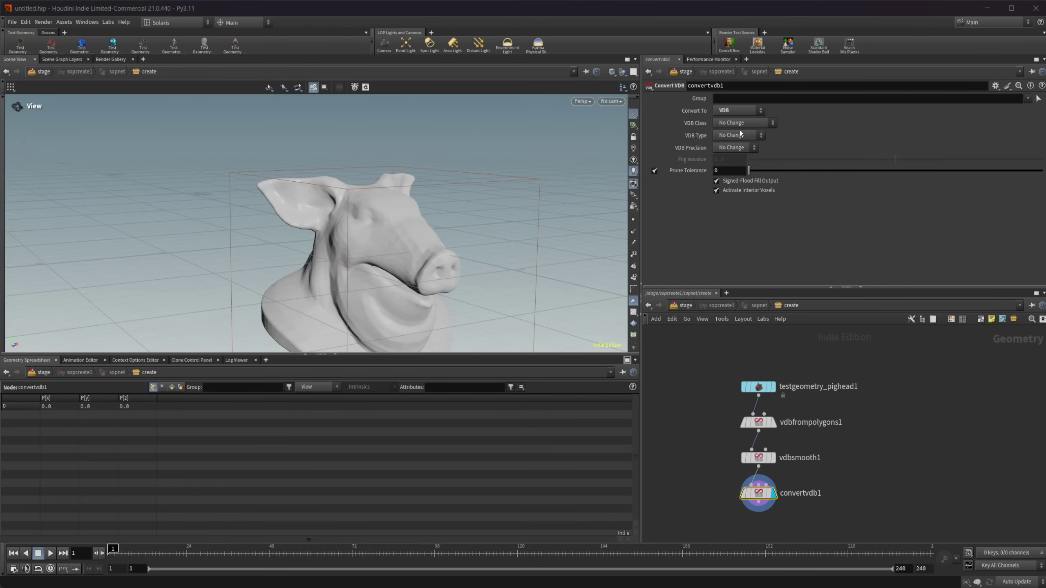
pyautogui.click(748, 111)
pyautogui.click(733, 140)
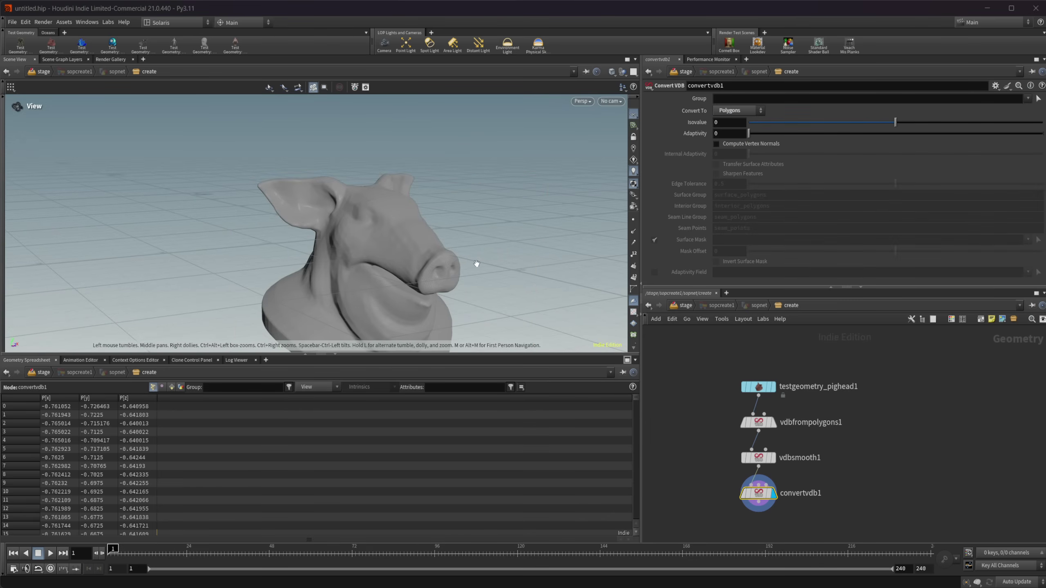
pyautogui.moveTo(474, 261); pyautogui.dragTo(372, 219)
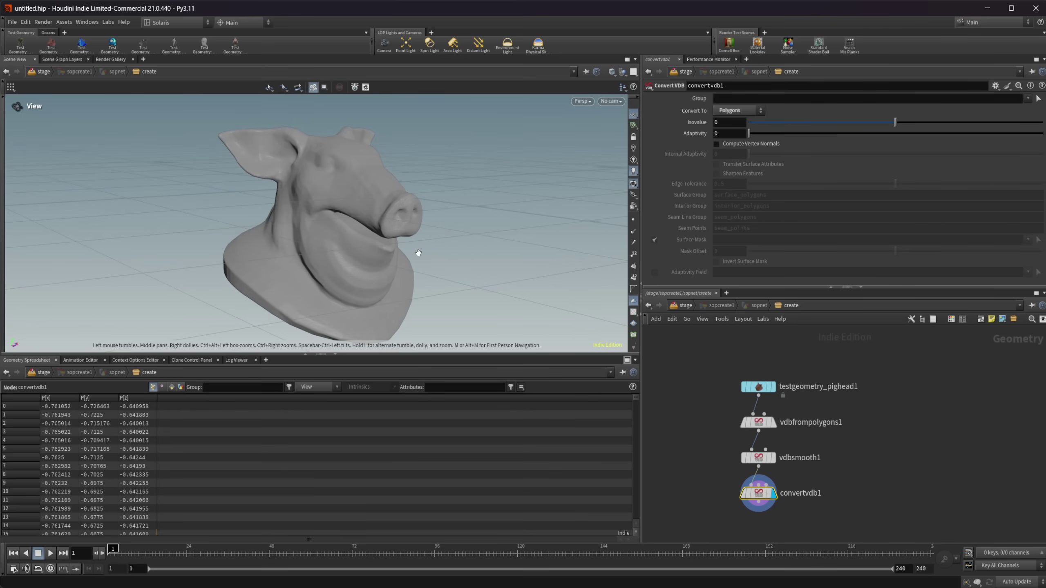
pyautogui.moveTo(373, 230); pyautogui.dragTo(343, 179)
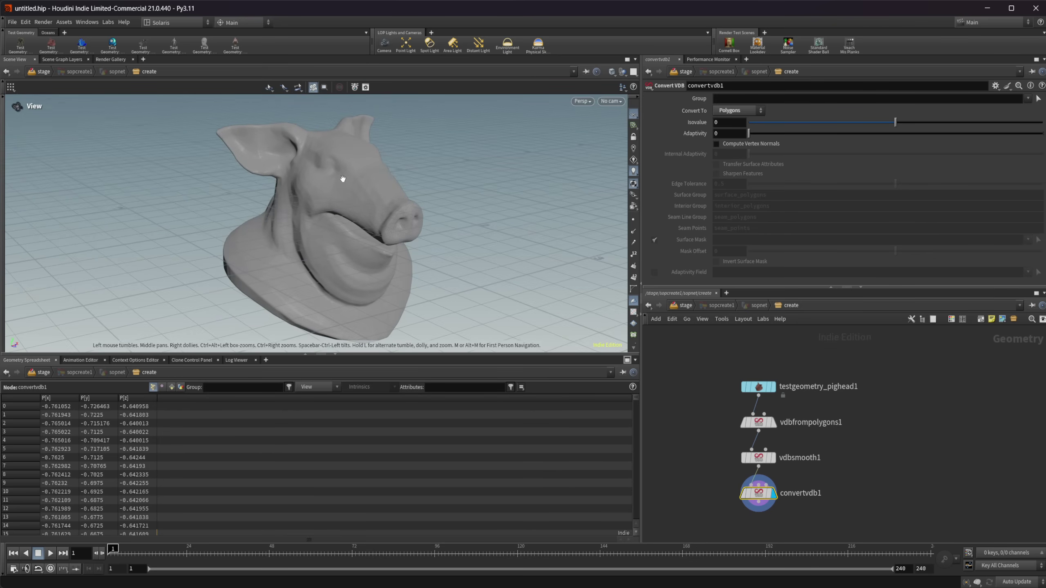
pyautogui.scroll(3, 334, 180)
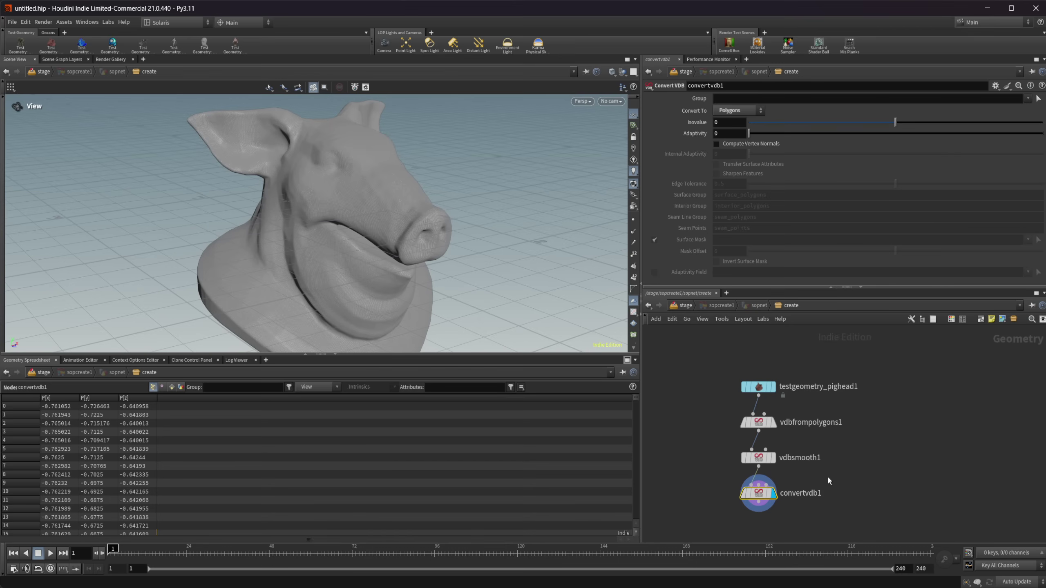
pyautogui.moveTo(820, 484); pyautogui.dragTo(816, 471, button='middle')
# - Add a Mountain noise node below convertvdb1
pyautogui.moveTo(762, 519); pyautogui.dragTo(773, 491, button='middle')
pyautogui.press('Tab')
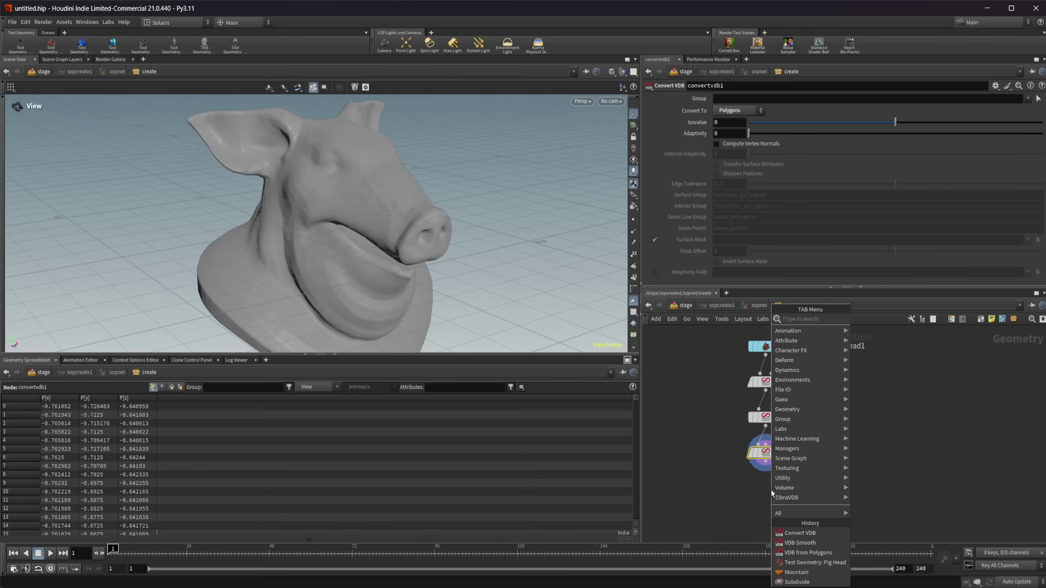
pyautogui.write('mountain')
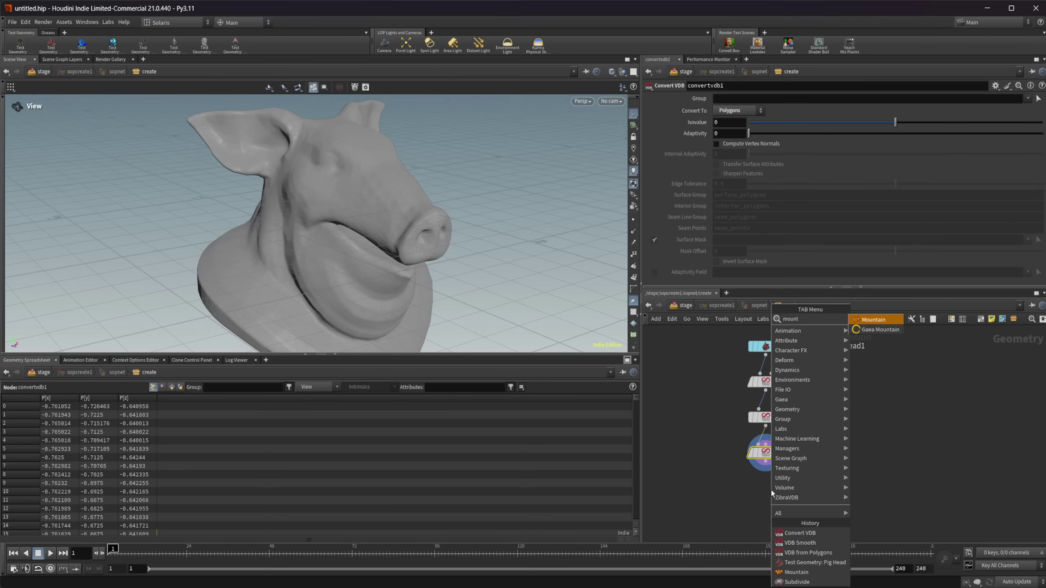
pyautogui.press('Return')
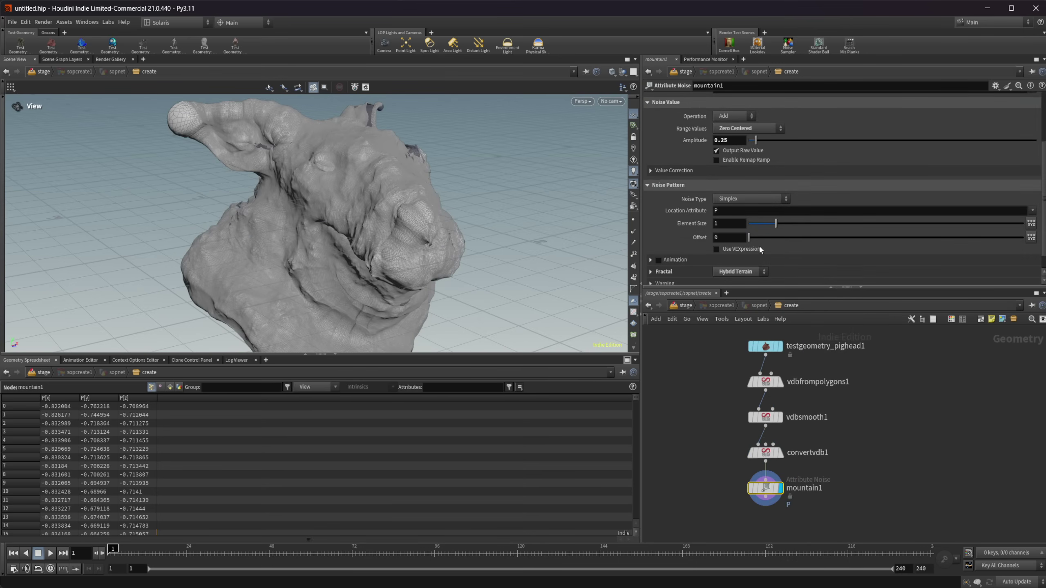
# - Set the Mountain noise amplitude to 0.06 and element size to 0.452
pyautogui.moveTo(769, 228); pyautogui.dragTo(756, 226)
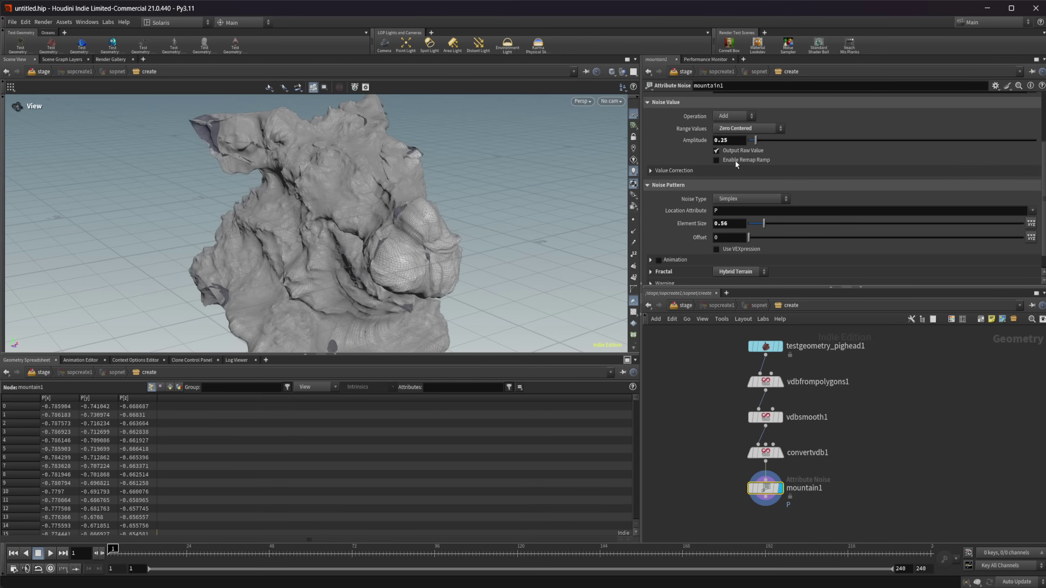
pyautogui.moveTo(739, 142); pyautogui.dragTo(654, 168, button='middle')
pyautogui.moveTo(737, 226); pyautogui.dragTo(781, 229, button='middle')
pyautogui.moveTo(415, 194)
pyautogui.mouseDown()
pyautogui.moveTo(342, 185)
pyautogui.moveTo(434, 196)
pyautogui.moveTo(434, 227)
pyautogui.moveTo(315, 243)
pyautogui.moveTo(354, 161)
pyautogui.moveTo(303, 217)
pyautogui.moveTo(312, 246)
pyautogui.mouseUp()
pyautogui.hotkey('shift', 'w')
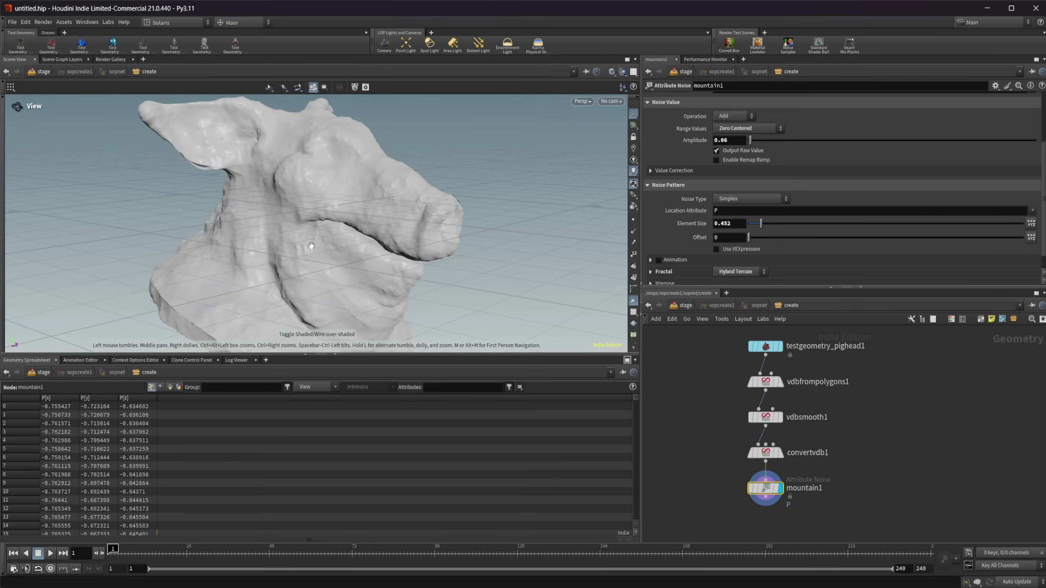
pyautogui.moveTo(378, 234); pyautogui.dragTo(289, 200)
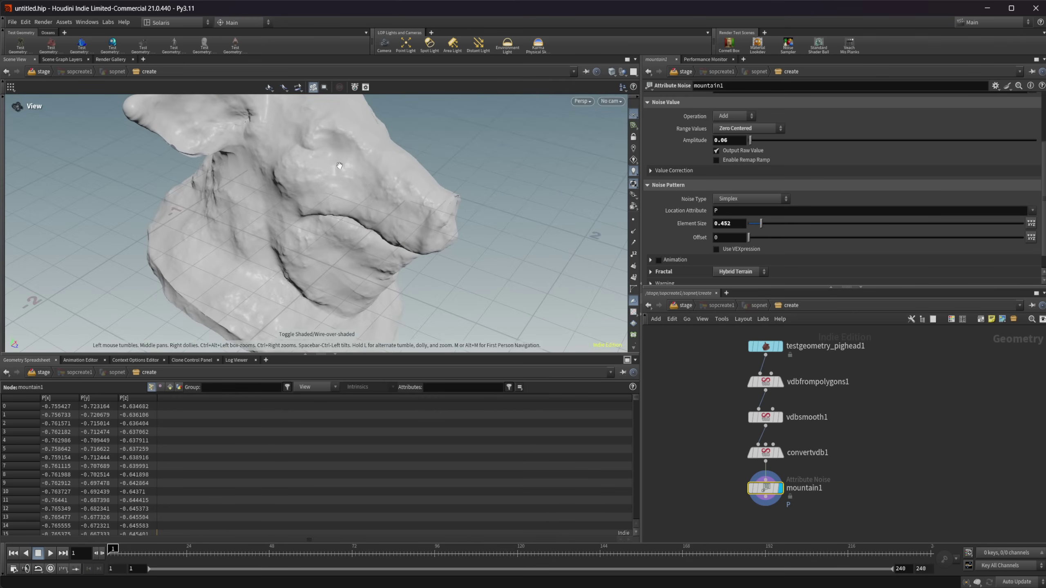
pyautogui.moveTo(338, 165); pyautogui.dragTo(369, 179)
pyautogui.moveTo(840, 498); pyautogui.dragTo(831, 448, button='middle')
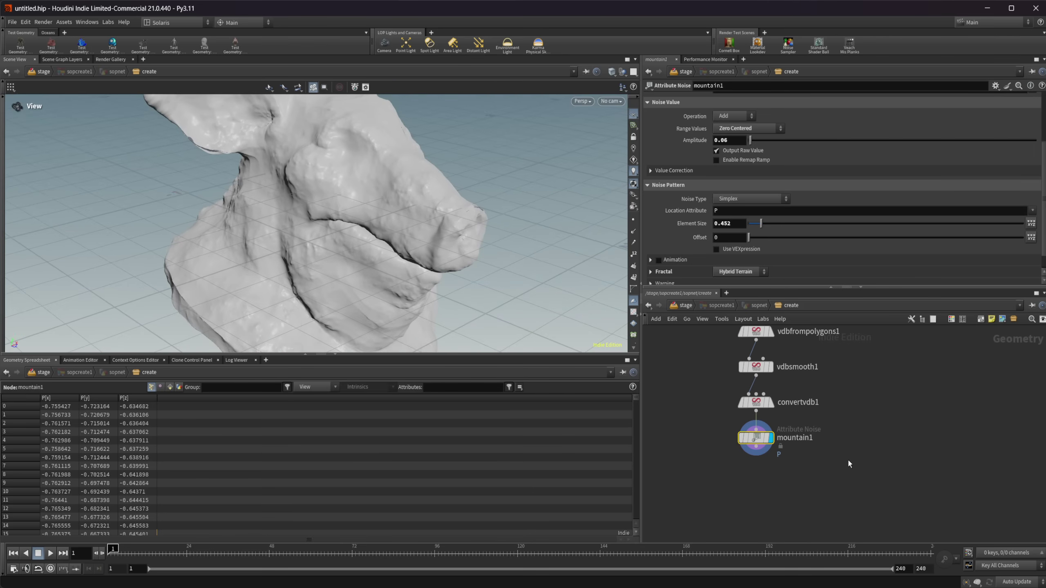
pyautogui.press('Tab')
pyautogui.press('Tab')
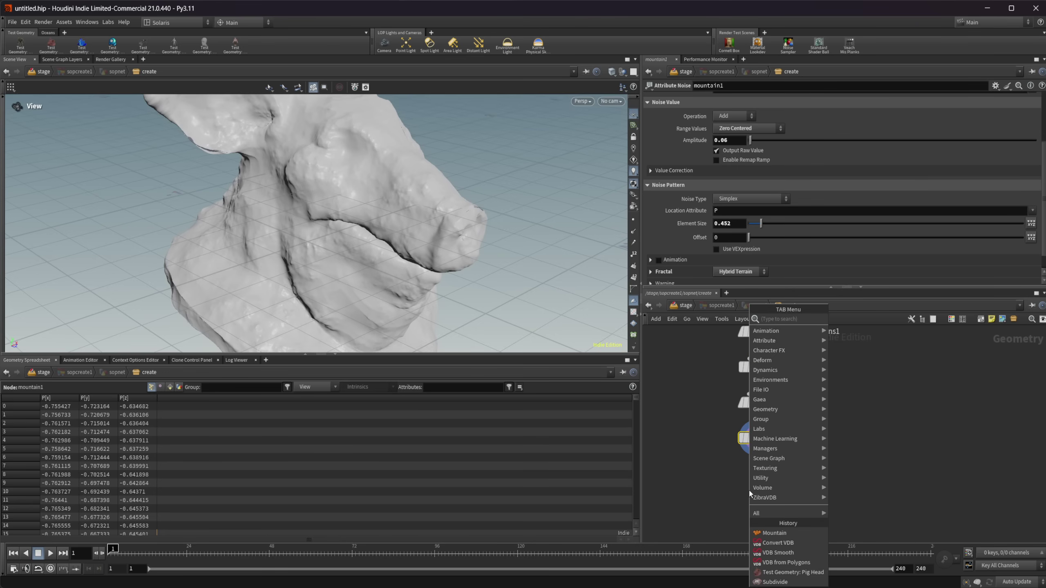
# - Place a COP Network node and dive inside it
pyautogui.write('cop')
pyautogui.press('Return')
pyautogui.click(916, 468)
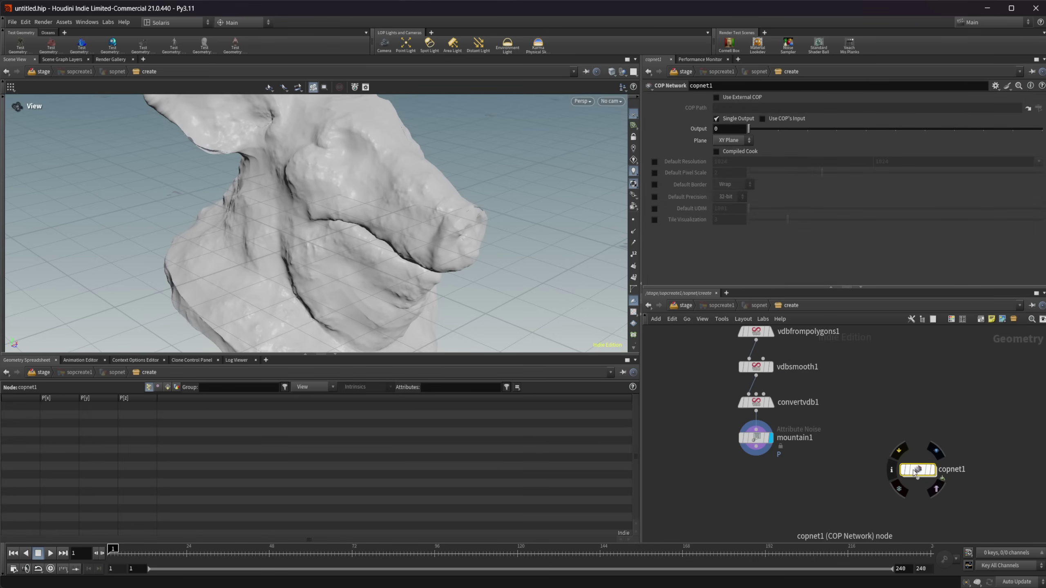
pyautogui.doubleClick(915, 470)
# - Add Bake Geometry Textures, delete its cage SOP Import, and return to the create network
pyautogui.press('Tab')
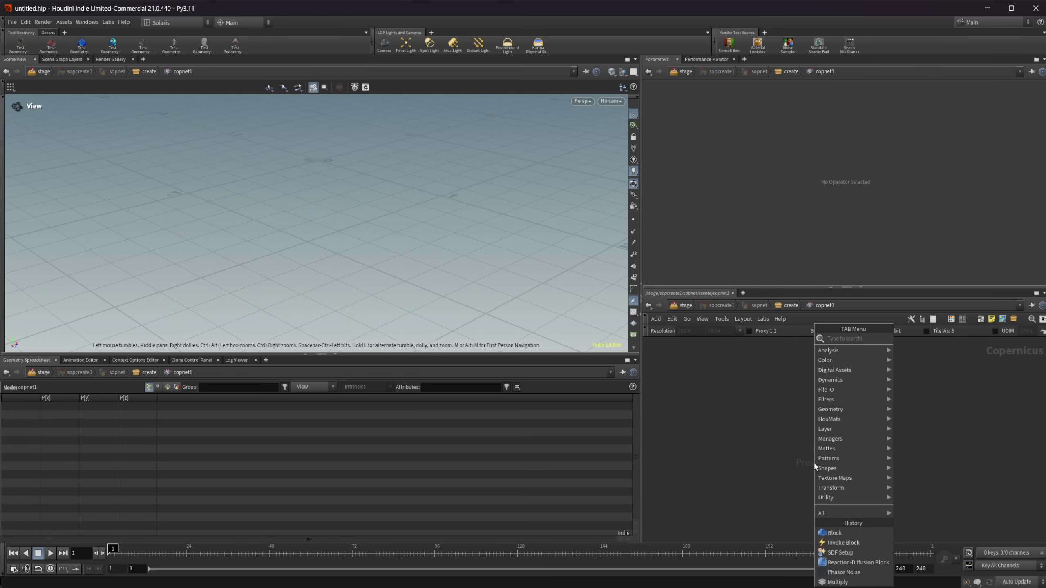
pyautogui.write('bake')
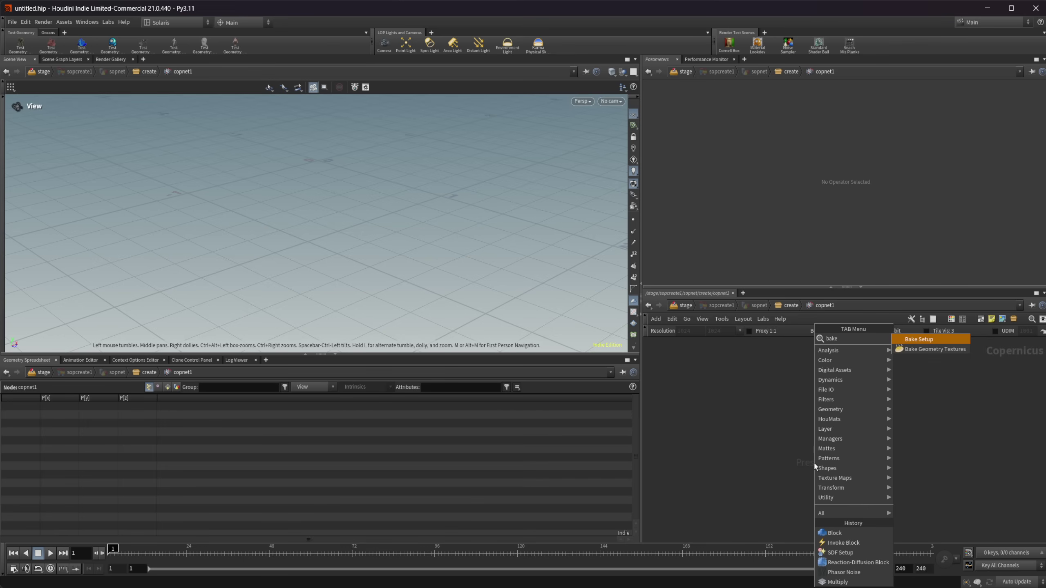
pyautogui.click(928, 350)
pyautogui.click(828, 441)
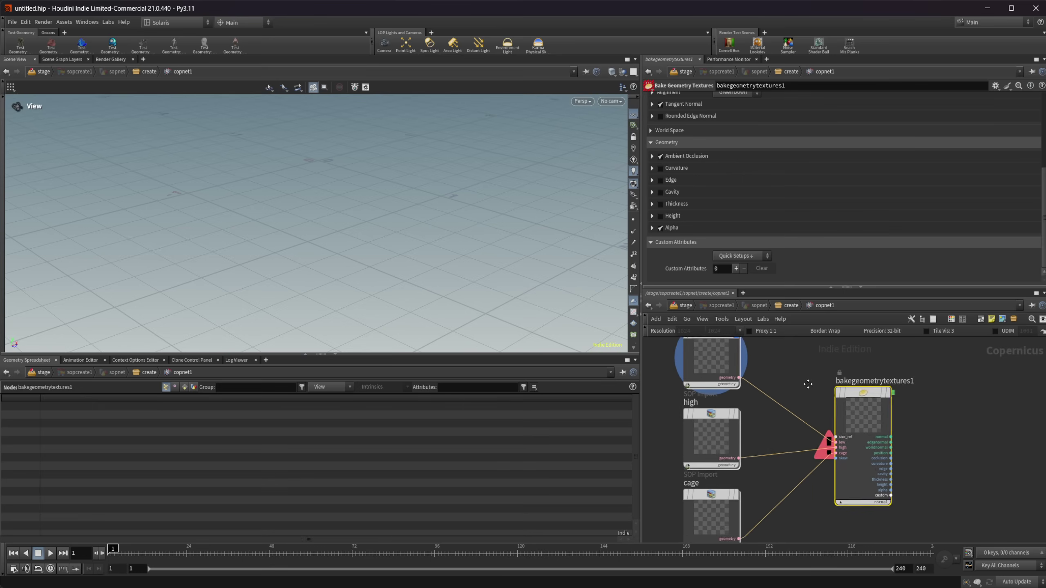
pyautogui.scroll(-3, 754, 456)
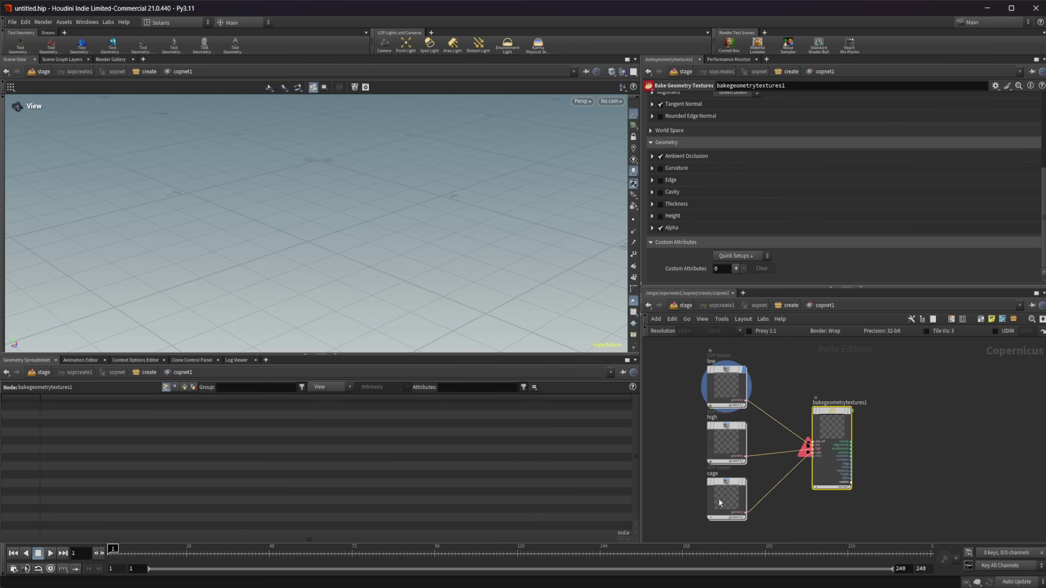
pyautogui.click(720, 501)
pyautogui.scroll(2, 752, 505)
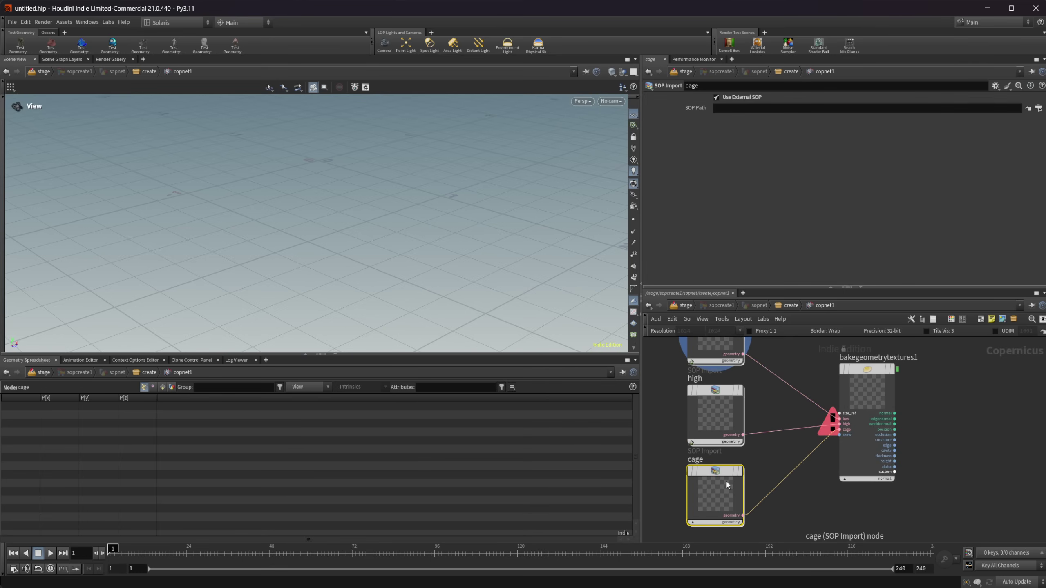
pyautogui.press('Delete')
pyautogui.moveTo(756, 457); pyautogui.dragTo(746, 555, button='middle')
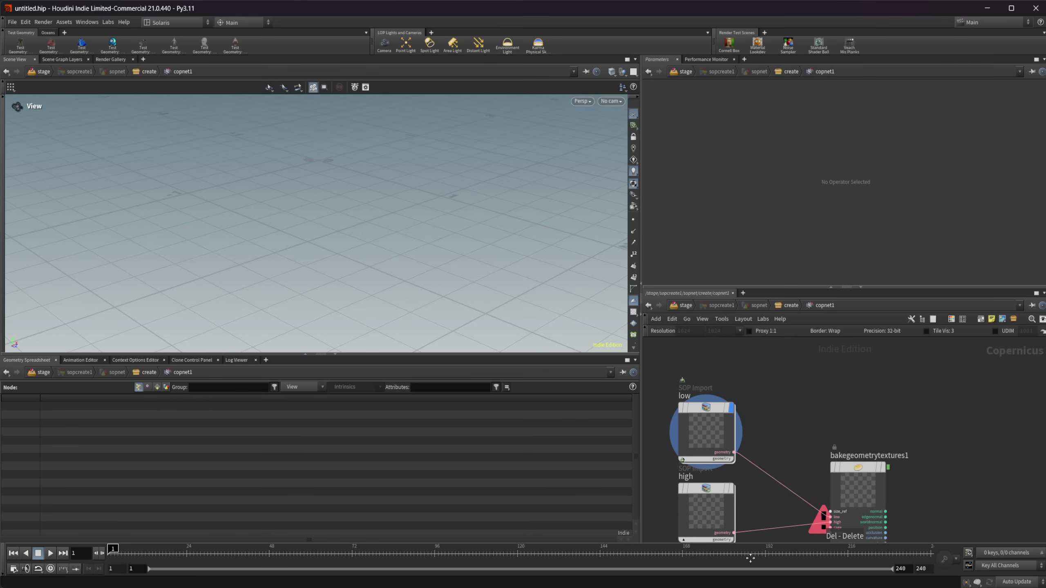
pyautogui.moveTo(752, 424); pyautogui.dragTo(798, 383, button='middle')
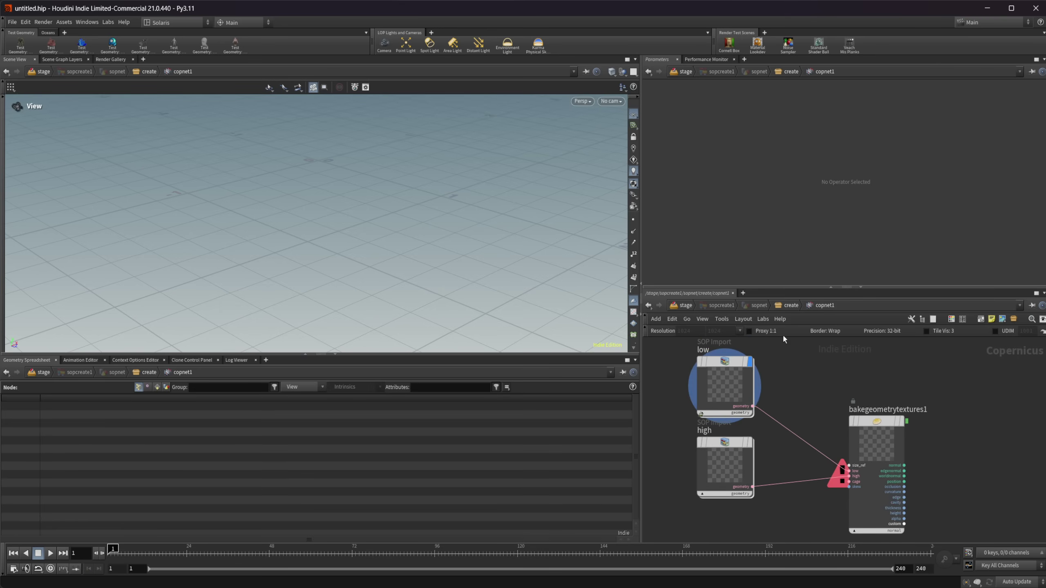
pyautogui.click(788, 308)
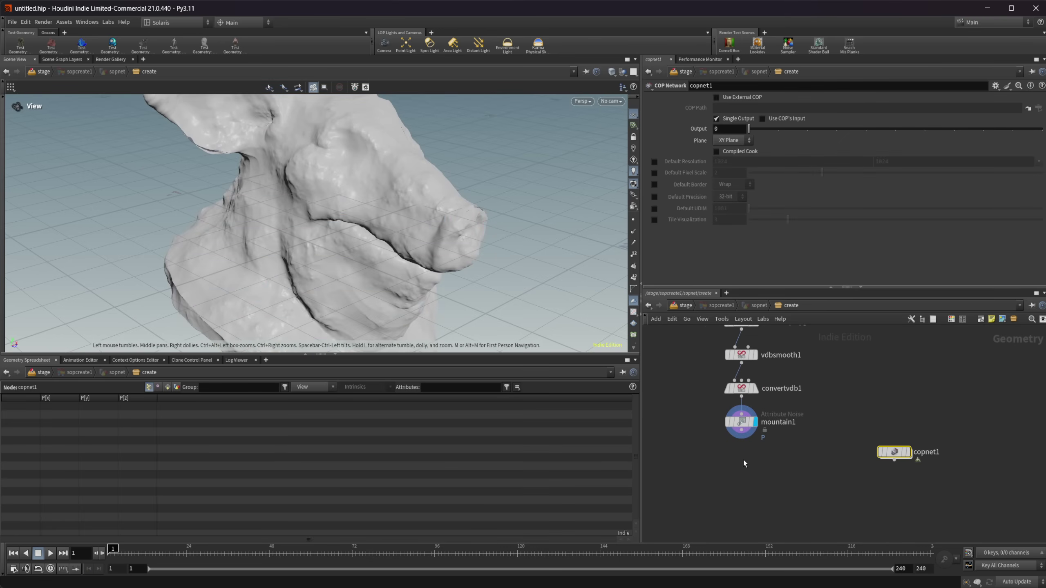
# - Wire a Null under mountain1 and rename it OUT_HP
pyautogui.press('Tab')
pyautogui.write('nul')
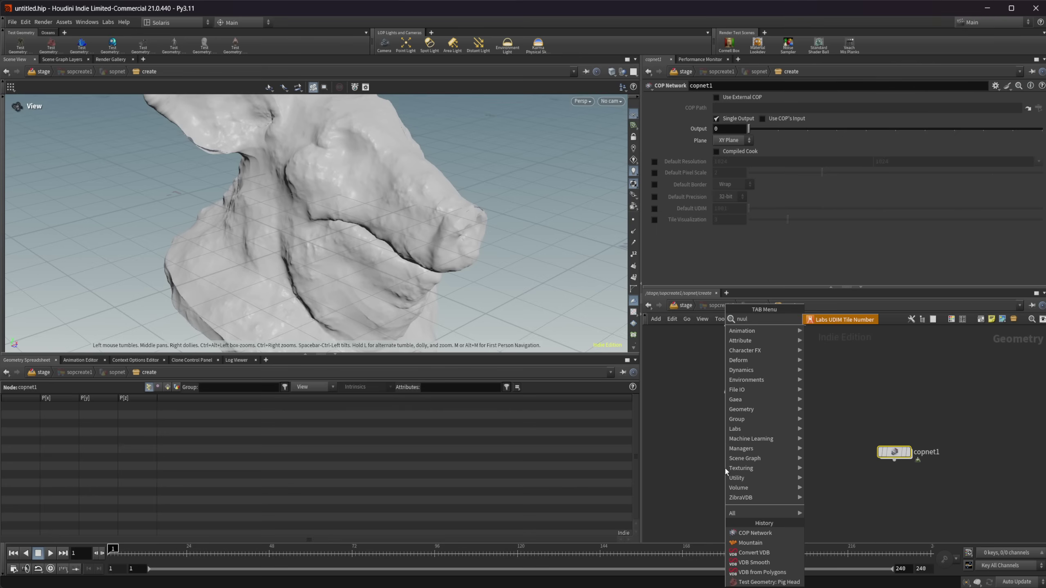
pyautogui.press('BackSpace')
pyautogui.press('BackSpace')
pyautogui.write('ull')
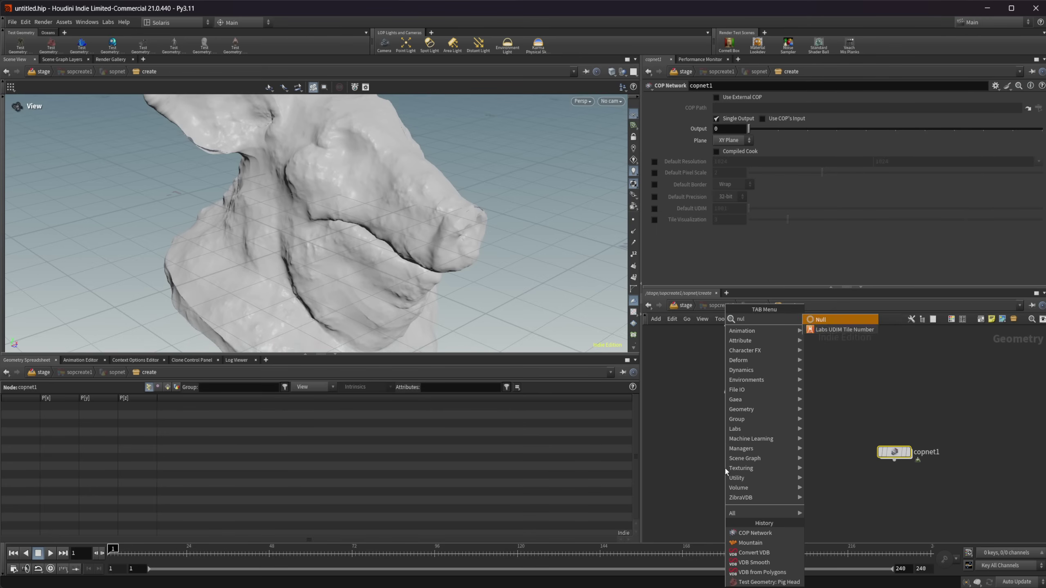
pyautogui.press('Return')
pyautogui.moveTo(910, 494); pyautogui.dragTo(718, 489)
pyautogui.doubleClick(738, 490)
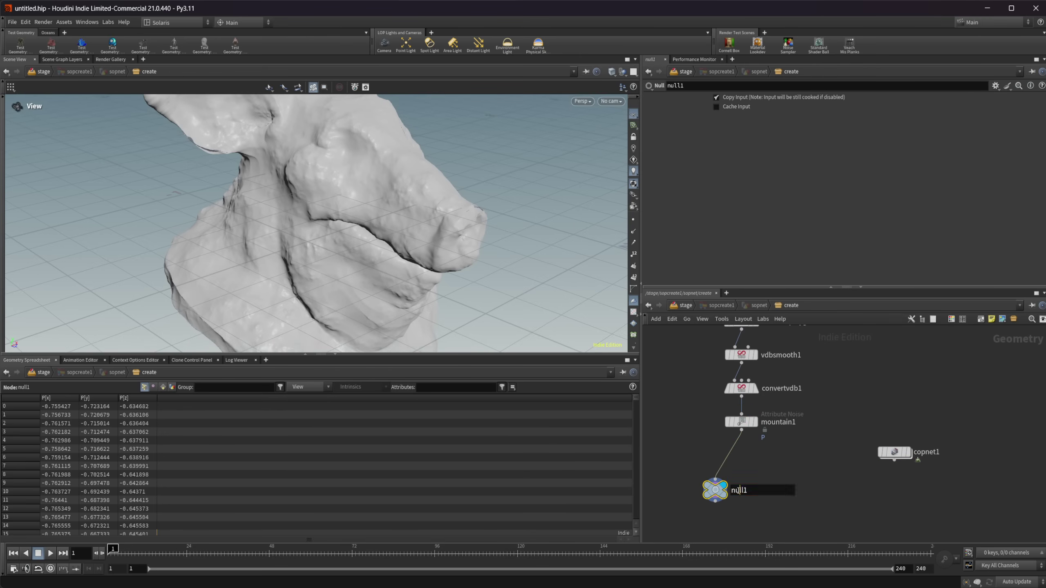
pyautogui.write('OUT_HP')
pyautogui.press('Return')
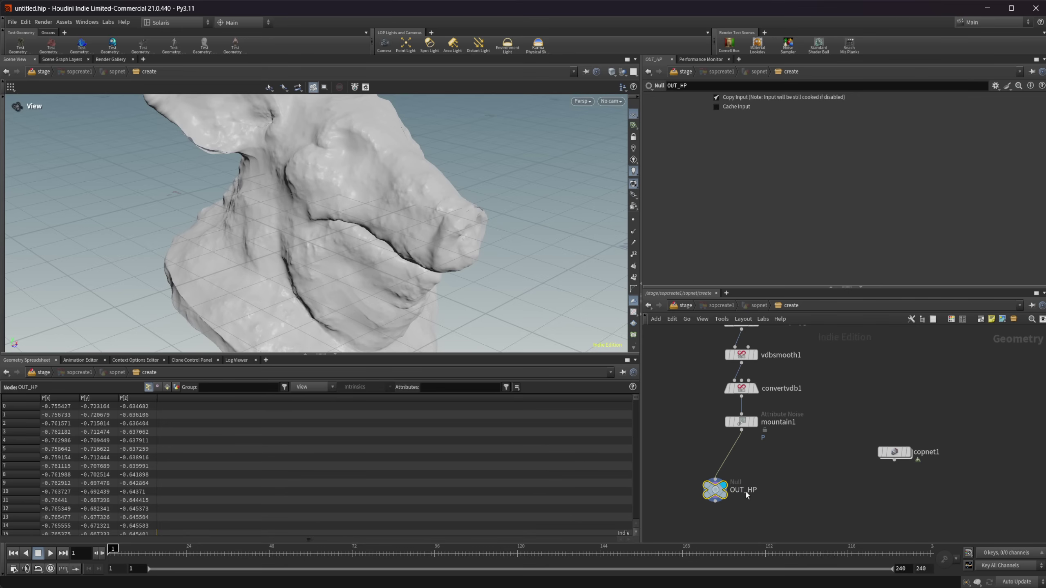
pyautogui.moveTo(716, 490); pyautogui.dragTo(684, 494)
# - Duplicate OUT_HP and rename the copy OUT_LP
pyautogui.moveTo(782, 501); pyautogui.dragTo(741, 494, button='middle')
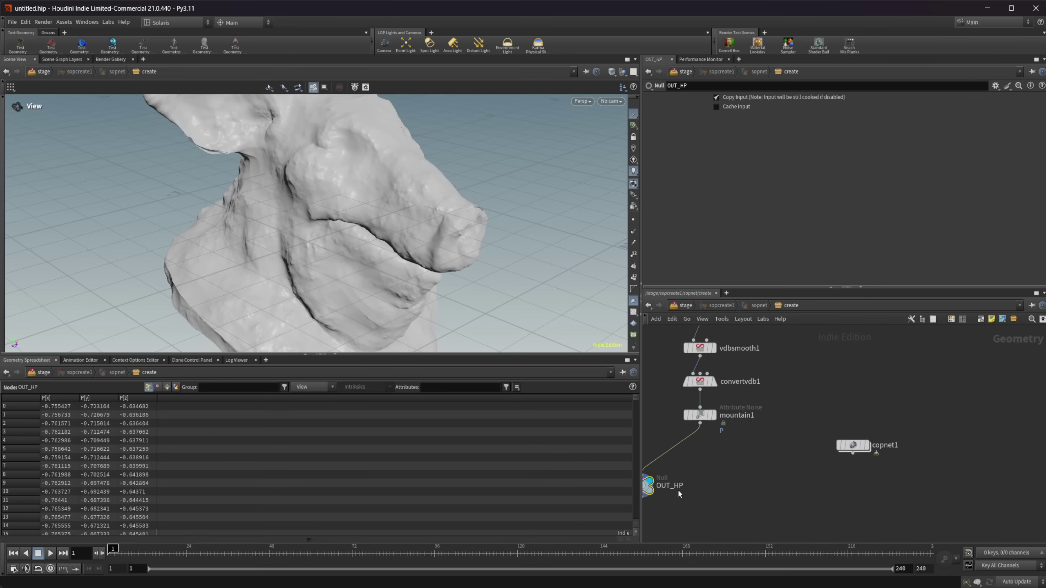
pyautogui.keyDown('alt'); pyautogui.moveTo(647, 488); pyautogui.dragTo(866, 505); pyautogui.keyUp('alt')
pyautogui.click(807, 500)
pyautogui.write('LP')
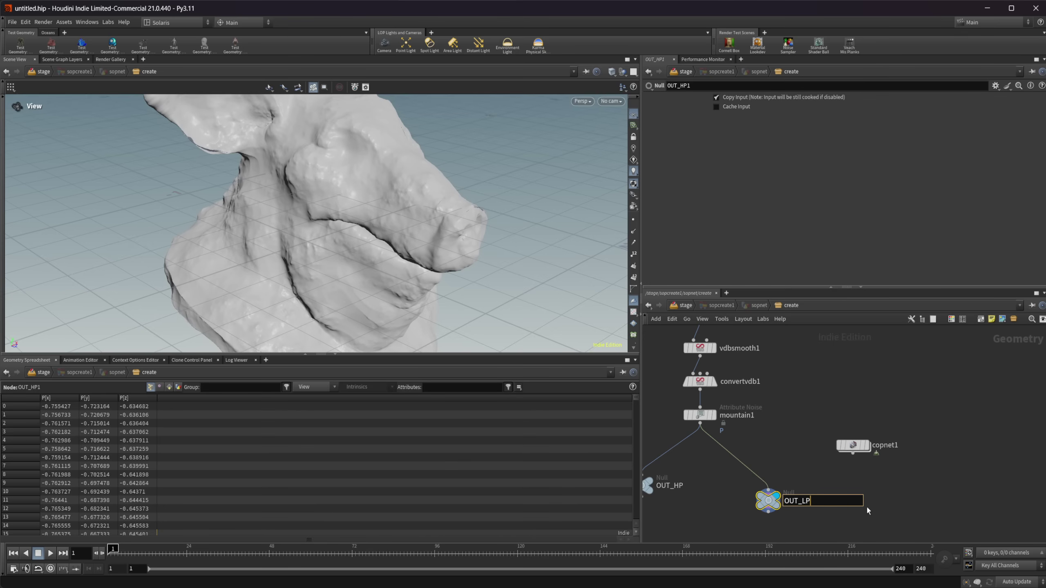
pyautogui.press('Return')
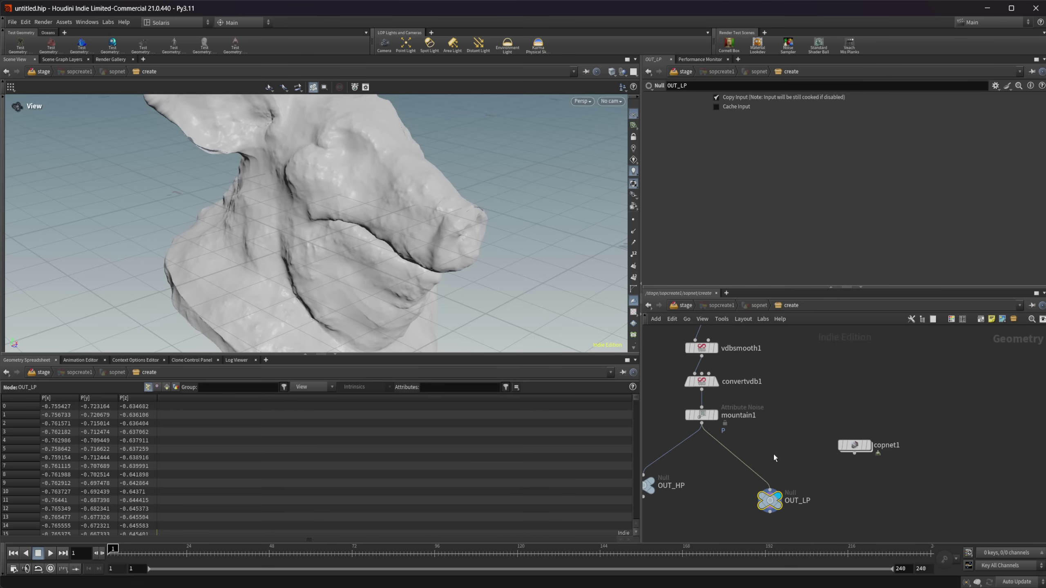
# - Insert quadremesh1 between mountain1 and OUT_LP, showing wireframe over shaded
pyautogui.press('Tab')
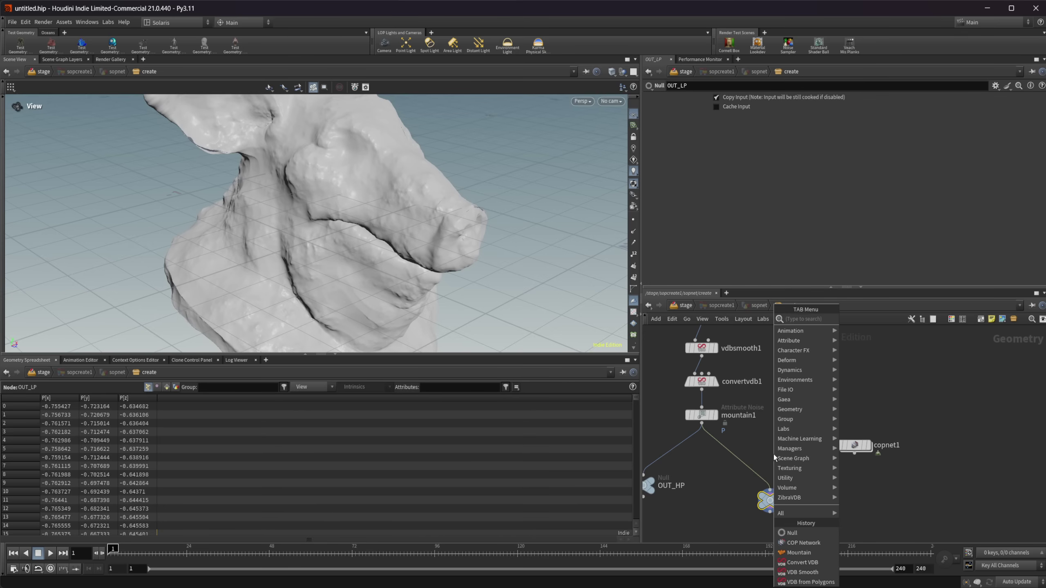
pyautogui.write('quad')
pyautogui.press('Return')
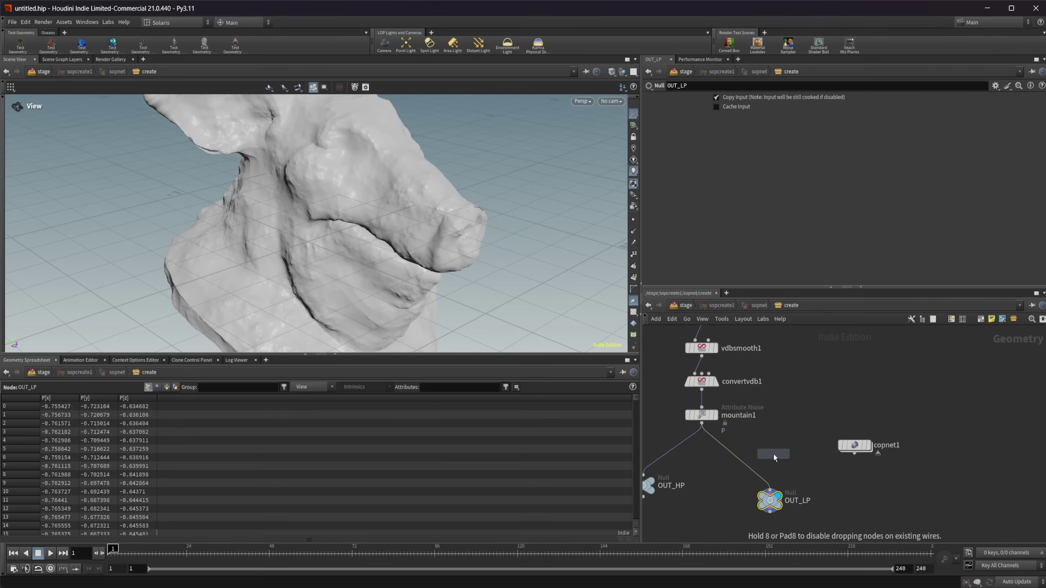
pyautogui.click(773, 454)
pyautogui.moveTo(774, 456); pyautogui.dragTo(752, 462)
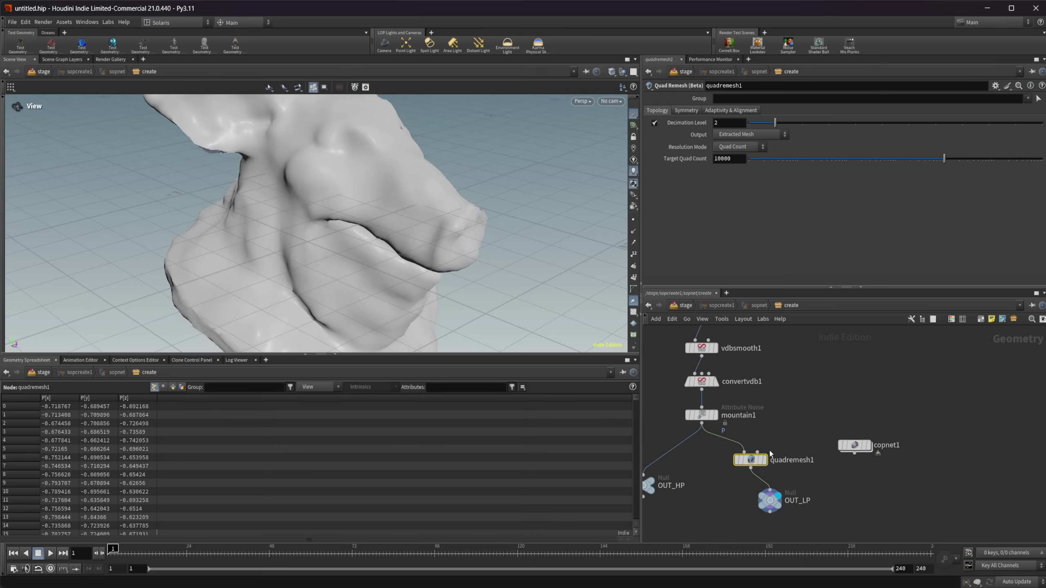
pyautogui.hotkey('shift', 'w')
pyautogui.moveTo(372, 223); pyautogui.dragTo(294, 213)
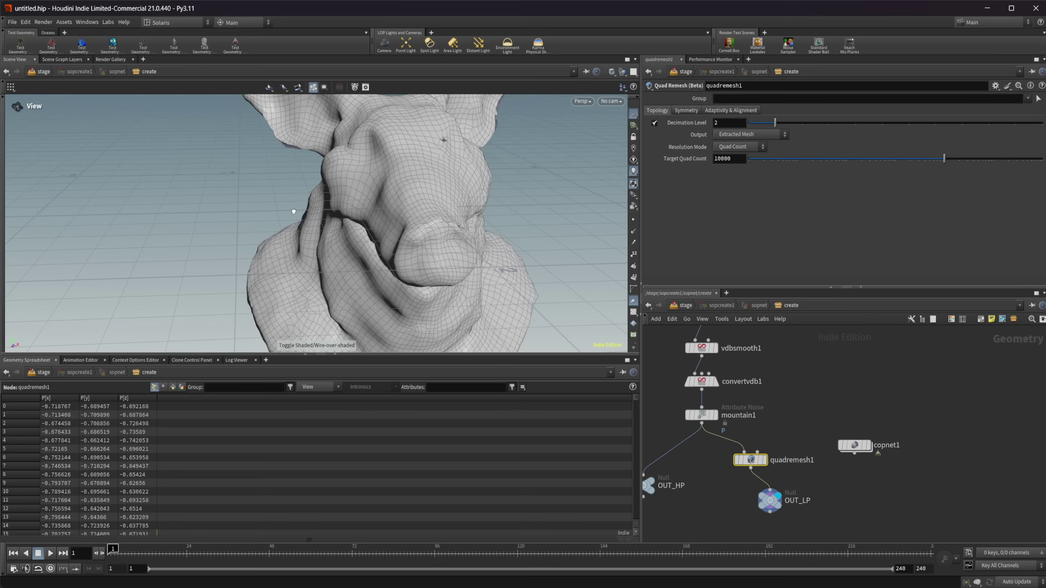
pyautogui.moveTo(382, 189); pyautogui.dragTo(319, 203, button='right')
pyautogui.moveTo(432, 206); pyautogui.dragTo(366, 217)
pyautogui.scroll(5, 366, 217)
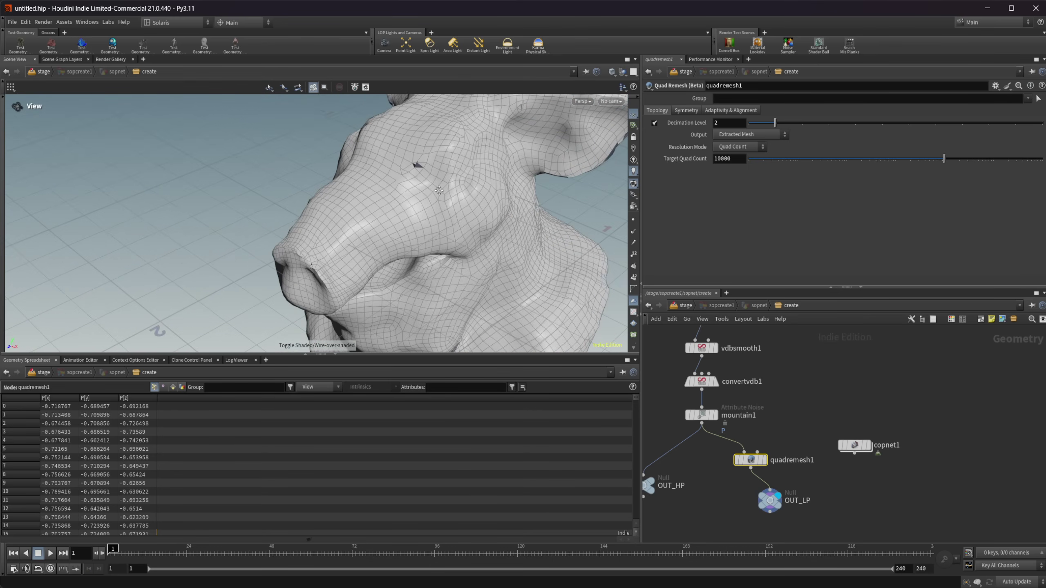
pyautogui.scroll(3, 799, 438)
# - Set quadremesh1's Target Quad Count to 20000
pyautogui.moveTo(716, 476); pyautogui.dragTo(735, 476)
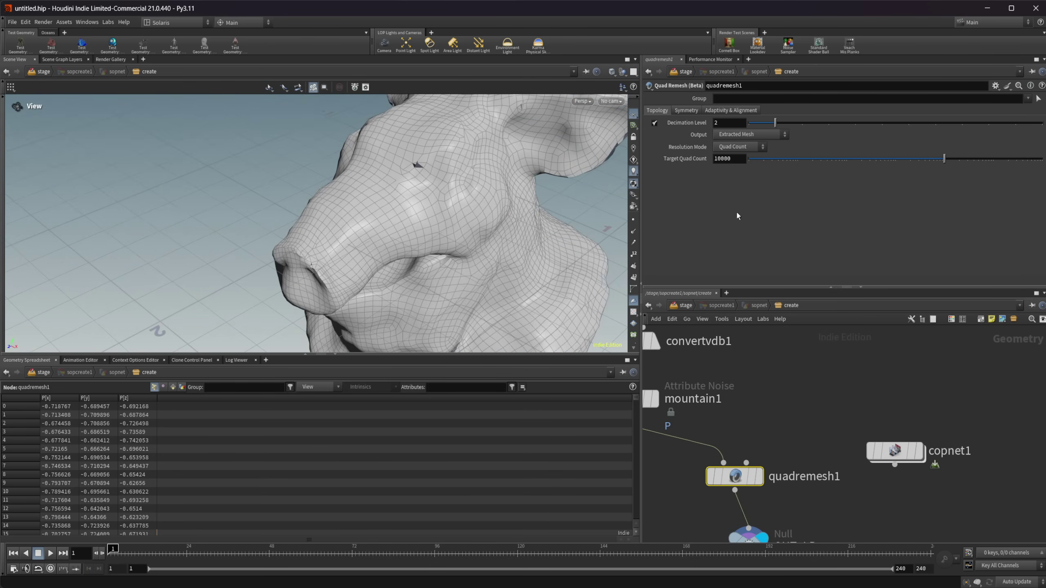
pyautogui.click(717, 161)
pyautogui.press('BackSpace')
pyautogui.write('2')
pyautogui.press('Return')
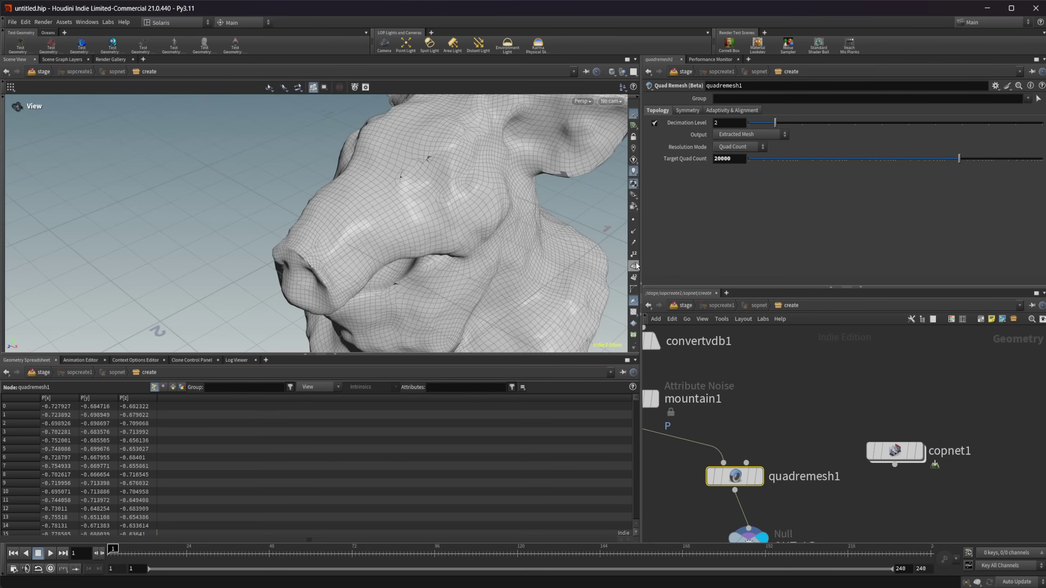
pyautogui.moveTo(335, 165); pyautogui.dragTo(301, 181)
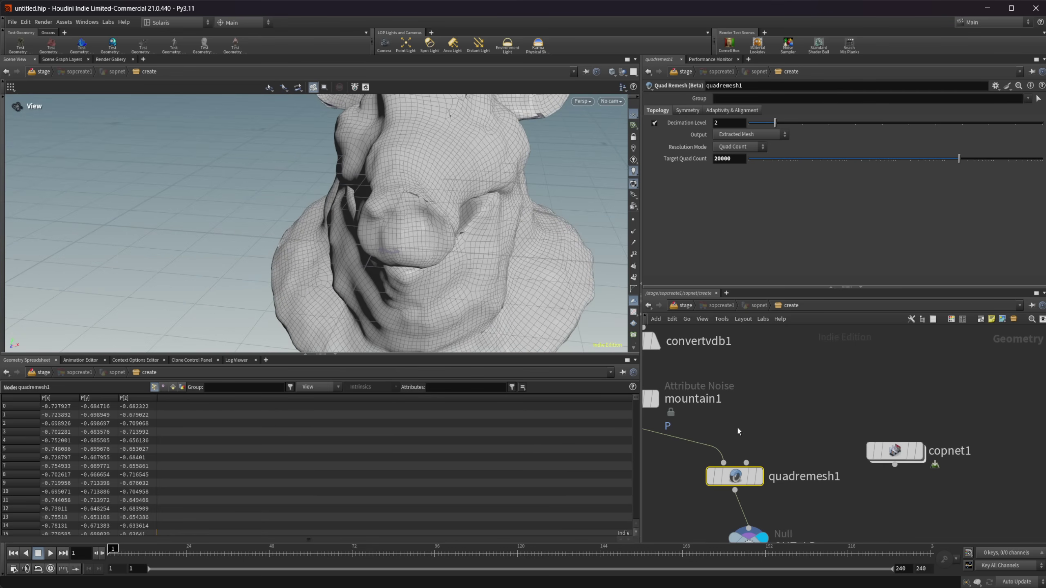
pyautogui.moveTo(677, 413); pyautogui.dragTo(769, 435, button='middle')
# - Display mountain1 and raise its Element Size to 0.499 with the value ladder
pyautogui.click(723, 420)
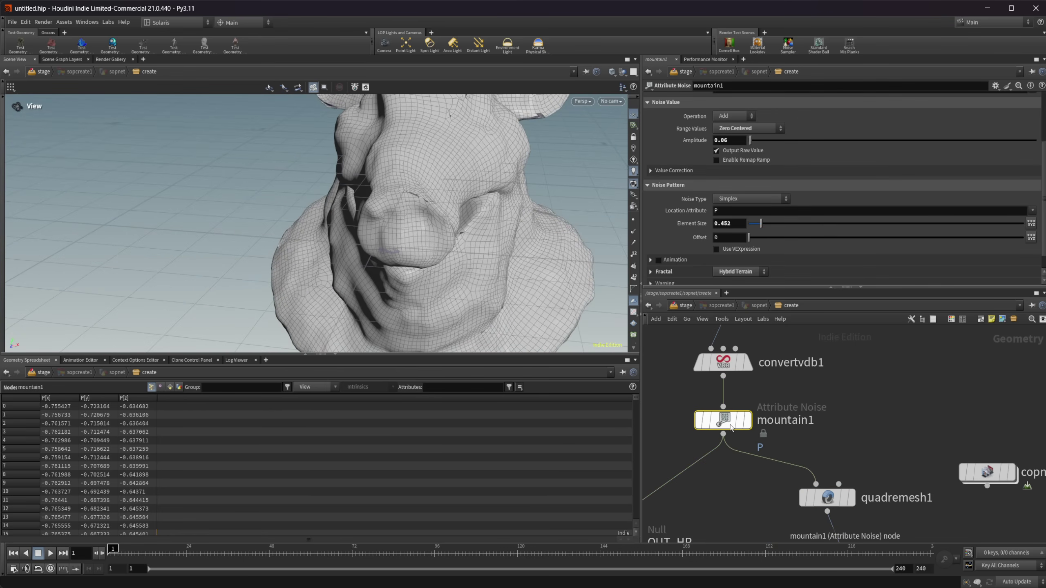
pyautogui.click(747, 420)
pyautogui.moveTo(411, 221); pyautogui.dragTo(576, 230)
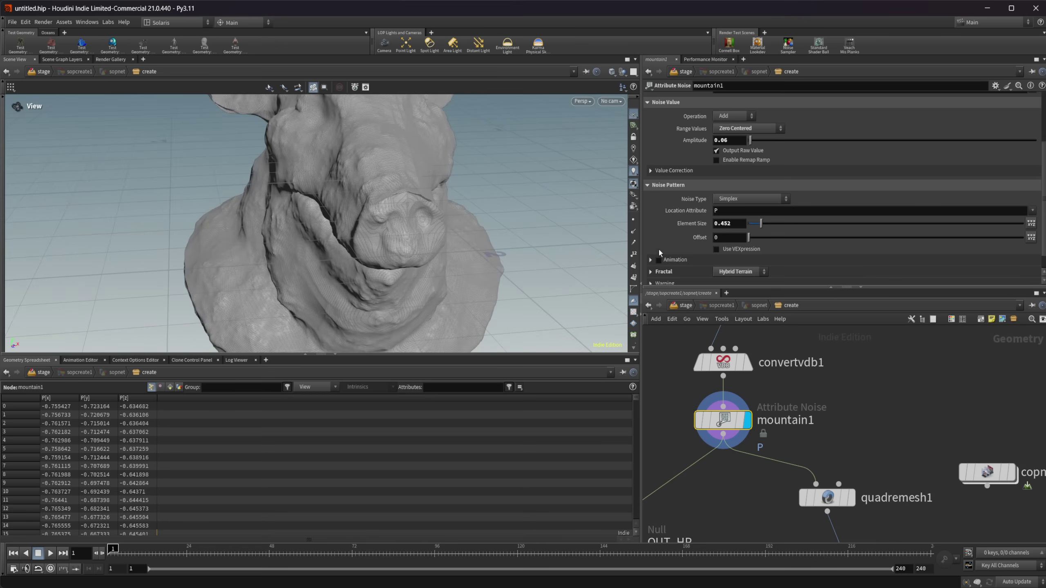
pyautogui.middleClick(739, 223)
pyautogui.moveTo(740, 223); pyautogui.dragTo(934, 238, button='middle')
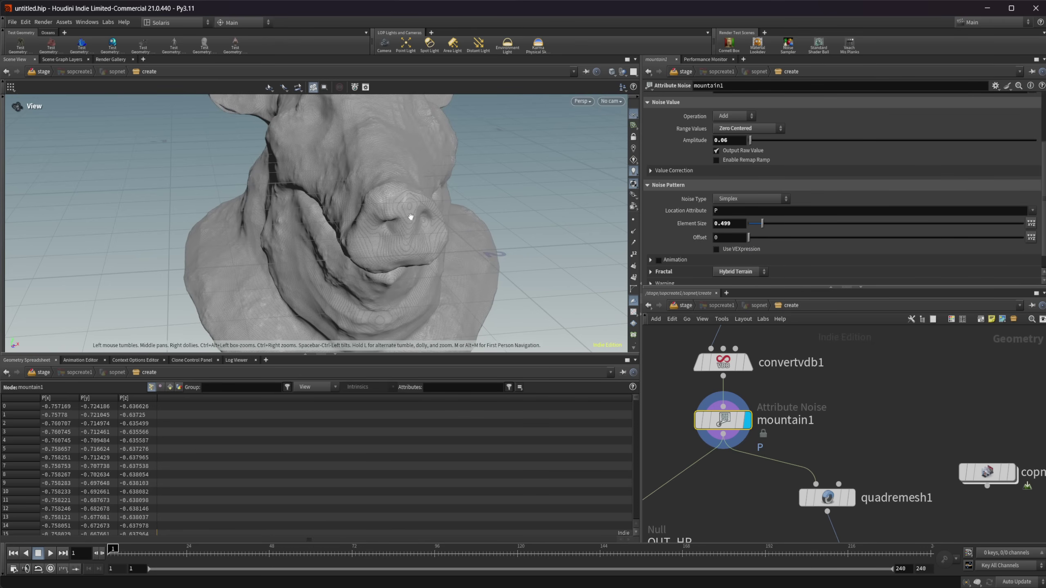
pyautogui.moveTo(352, 189); pyautogui.dragTo(581, 297)
pyautogui.moveTo(823, 410); pyautogui.dragTo(810, 369, button='middle')
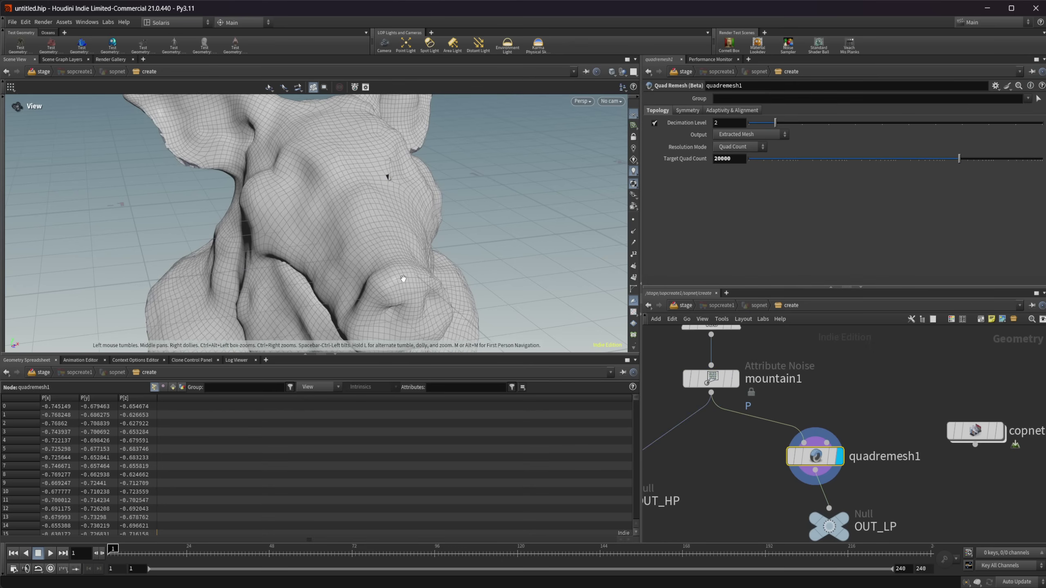
# - Raise quadremesh1's Target Quad Count from 20000 to 40000
pyautogui.moveTo(404, 233); pyautogui.dragTo(425, 201)
pyautogui.moveTo(425, 201); pyautogui.dragTo(341, 219, button='right')
pyautogui.moveTo(423, 213); pyautogui.dragTo(369, 174)
pyautogui.moveTo(835, 514); pyautogui.dragTo(796, 469, button='middle')
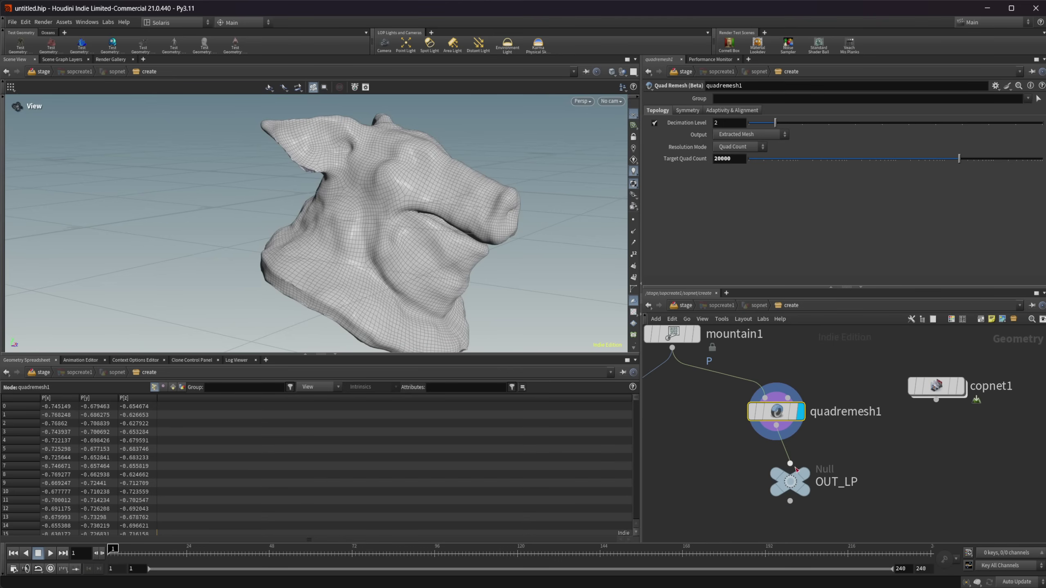
pyautogui.moveTo(792, 478); pyautogui.dragTo(785, 493)
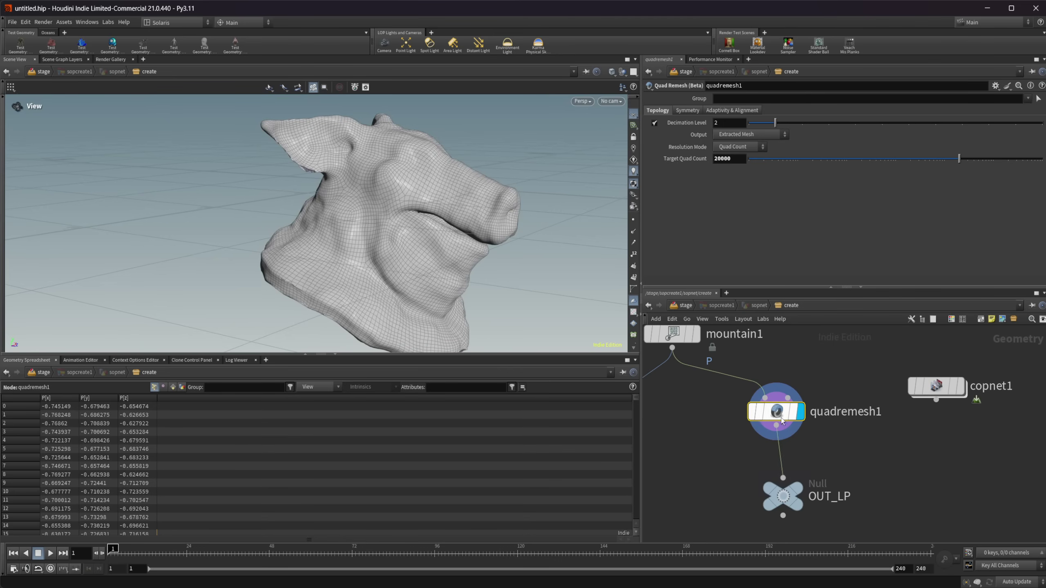
pyautogui.click(716, 162)
pyautogui.press('BackSpace')
pyautogui.write('4')
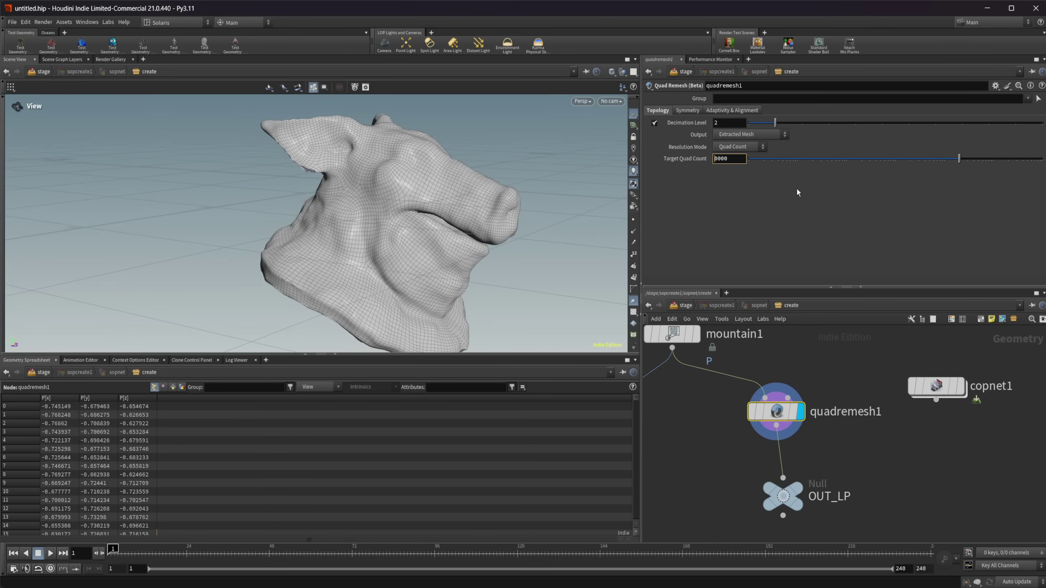
pyautogui.press('Return')
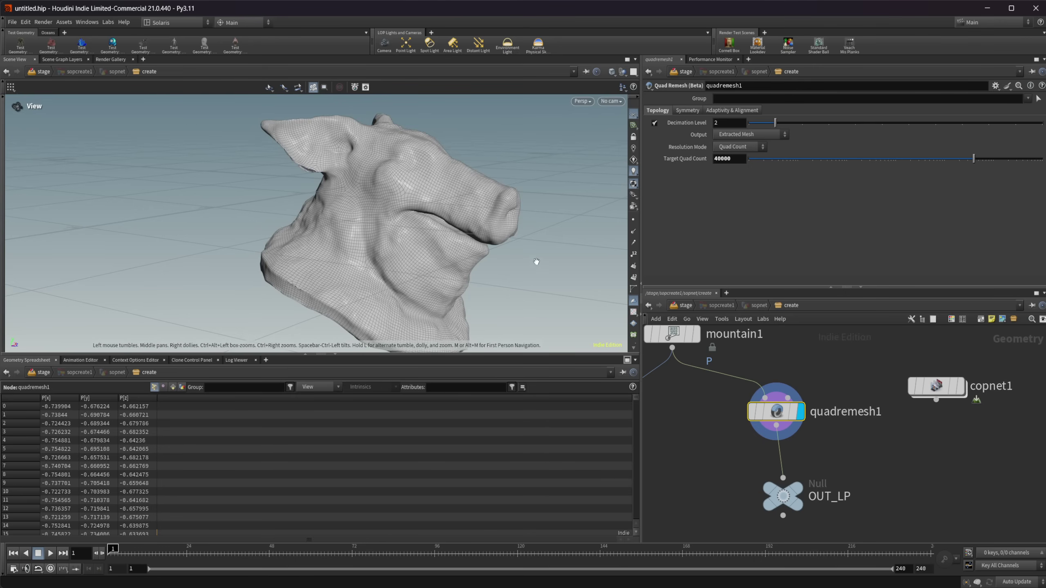
# - Orbit around the denser pig head mesh and bring OUT_HP into view
pyautogui.moveTo(537, 264); pyautogui.dragTo(439, 199)
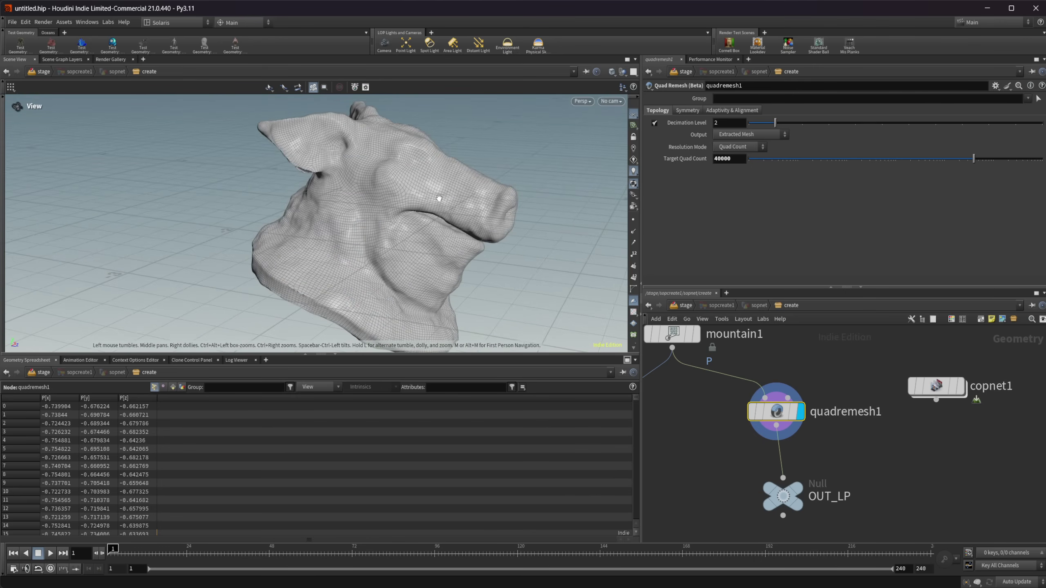
pyautogui.moveTo(324, 151); pyautogui.dragTo(313, 170)
pyautogui.moveTo(845, 436); pyautogui.dragTo(830, 438, button='middle')
pyautogui.scroll(-1, 830, 438)
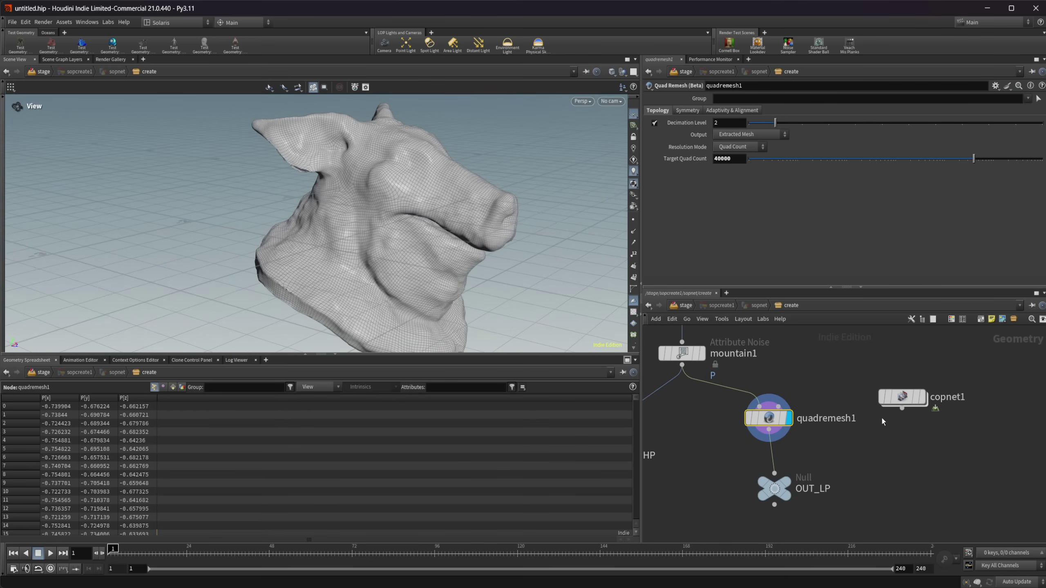
pyautogui.moveTo(902, 398)
pyautogui.moveTo(723, 454); pyautogui.dragTo(718, 482, button='middle')
# - Paste OUT_HP's path into the high SOP Import's SOP Path
pyautogui.click(683, 447)
pyautogui.hotkey('ctrl', 'c')
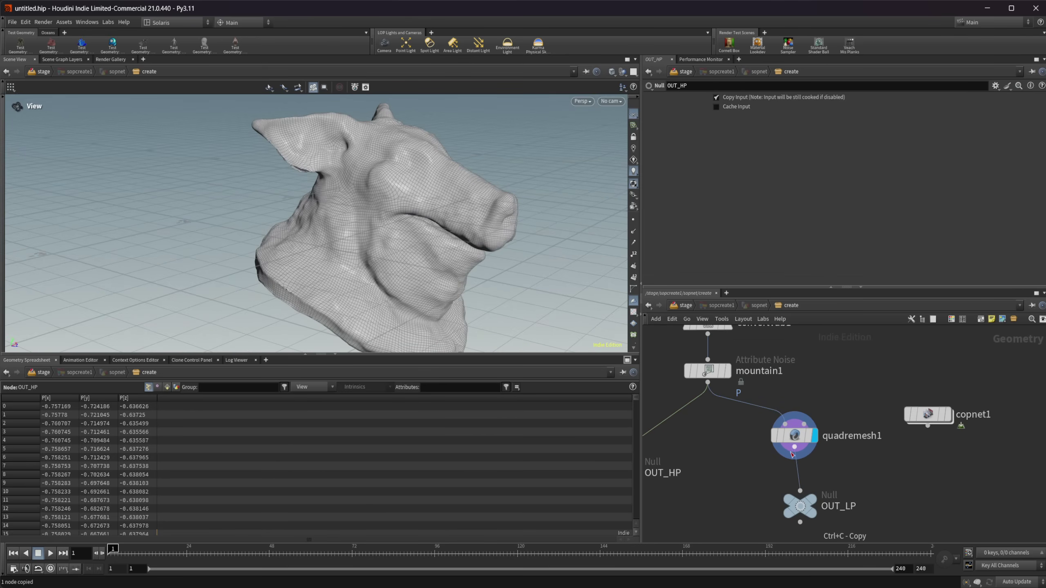
pyautogui.doubleClick(921, 418)
pyautogui.click(746, 457)
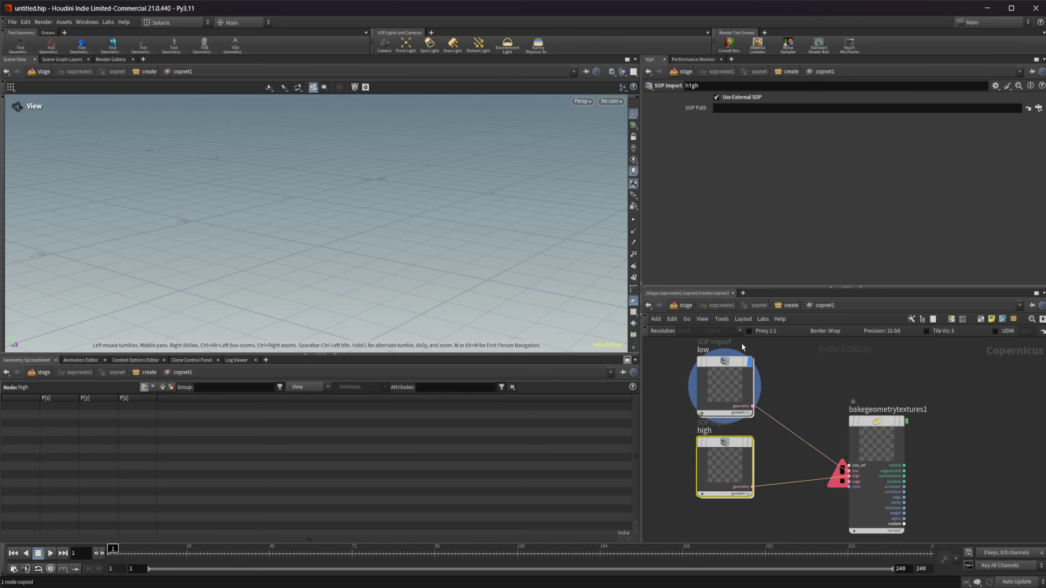
pyautogui.click(738, 110)
pyautogui.hotkey('ctrl', 'v')
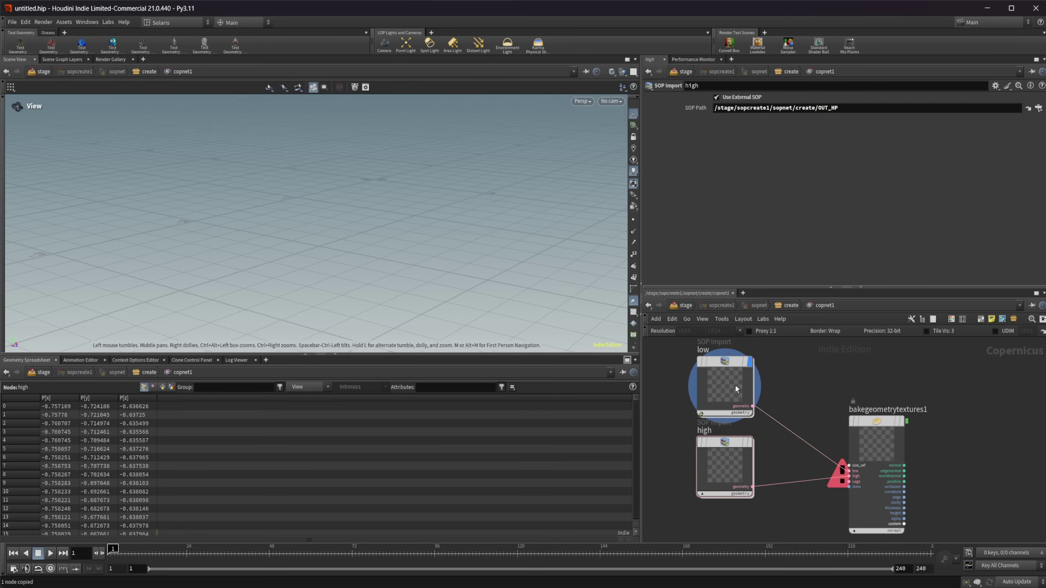
# - Set the low SOP Import's SOP Path to OUT_LP
pyautogui.click(735, 386)
pyautogui.click(834, 110)
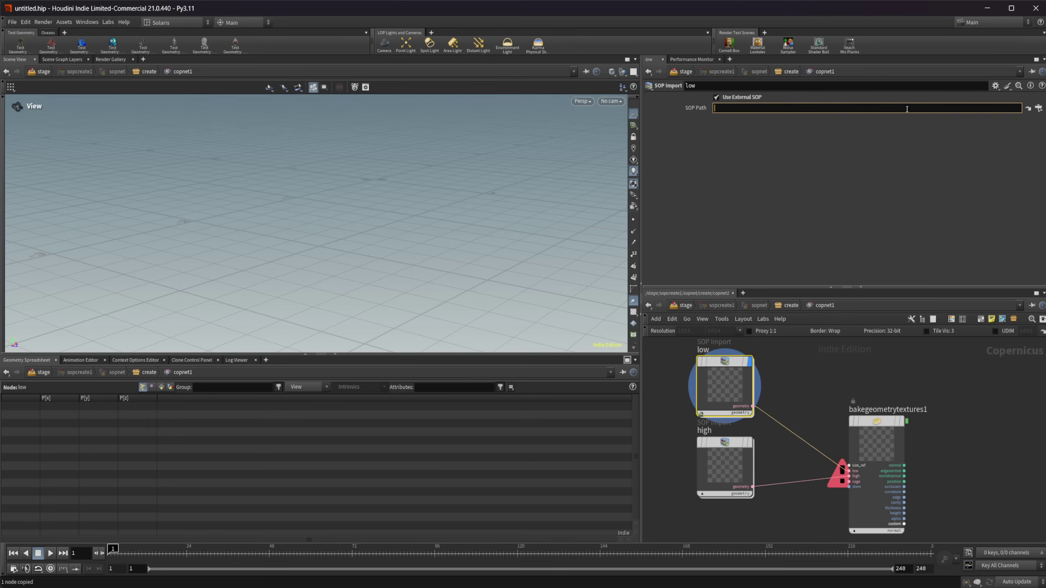
pyautogui.hotkey('ctrl', 'v')
pyautogui.press('BackSpace')
pyautogui.write('L')
pyautogui.press('Return')
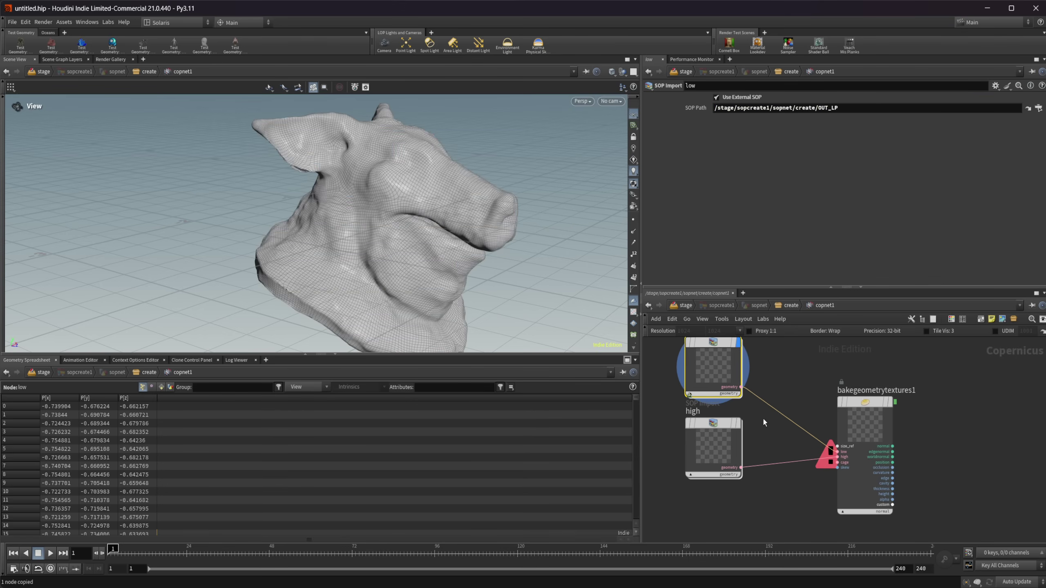
pyautogui.click(721, 440)
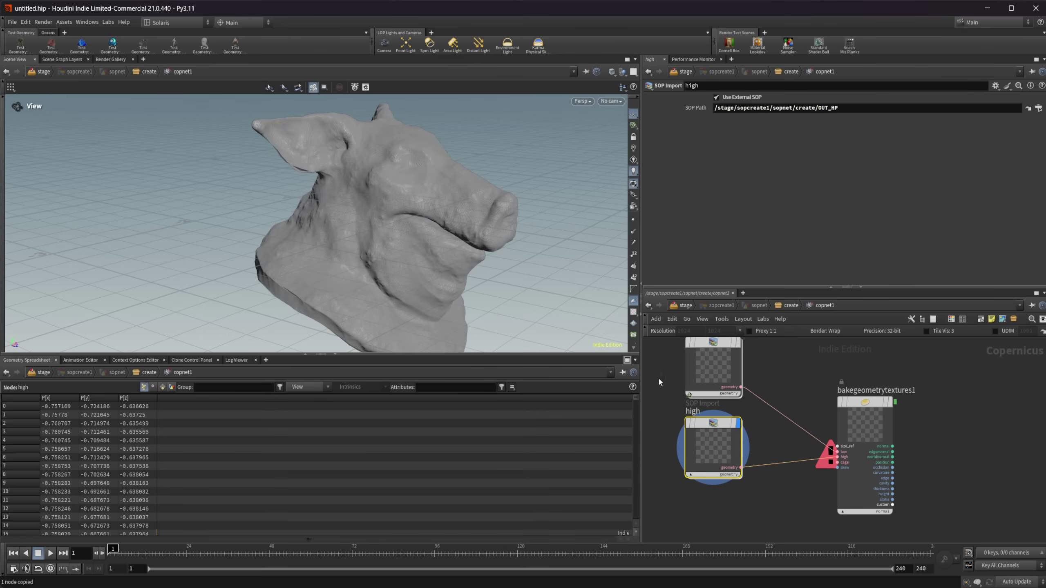
pyautogui.moveTo(773, 386); pyautogui.dragTo(745, 385, button='middle')
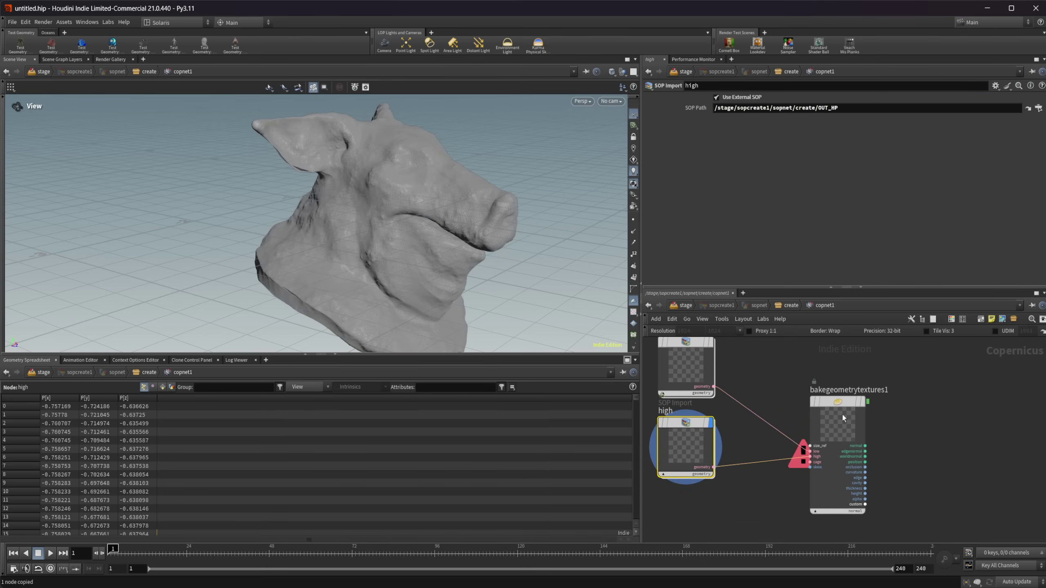
pyautogui.moveTo(842, 417); pyautogui.dragTo(861, 402)
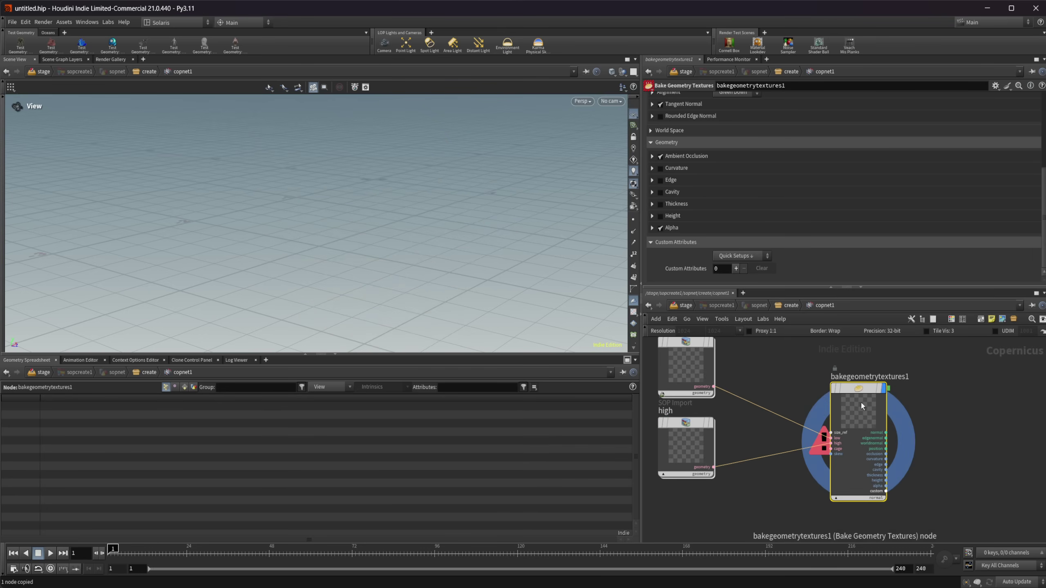
# - Read bakegeometrytextures1's error about missing UVs on the low-res geometry, then return to create
pyautogui.moveTo(858, 392)
pyautogui.mouseDown()
pyautogui.moveTo(851, 376)
pyautogui.moveTo(851, 402)
pyautogui.moveTo(852, 388)
pyautogui.mouseUp()
pyautogui.moveTo(852, 389)
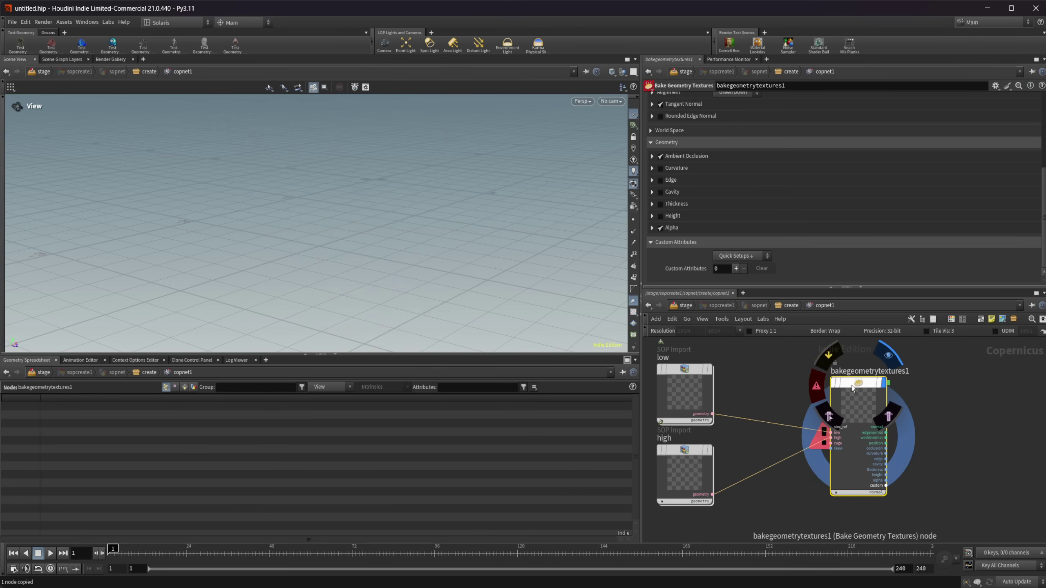
pyautogui.click(816, 386)
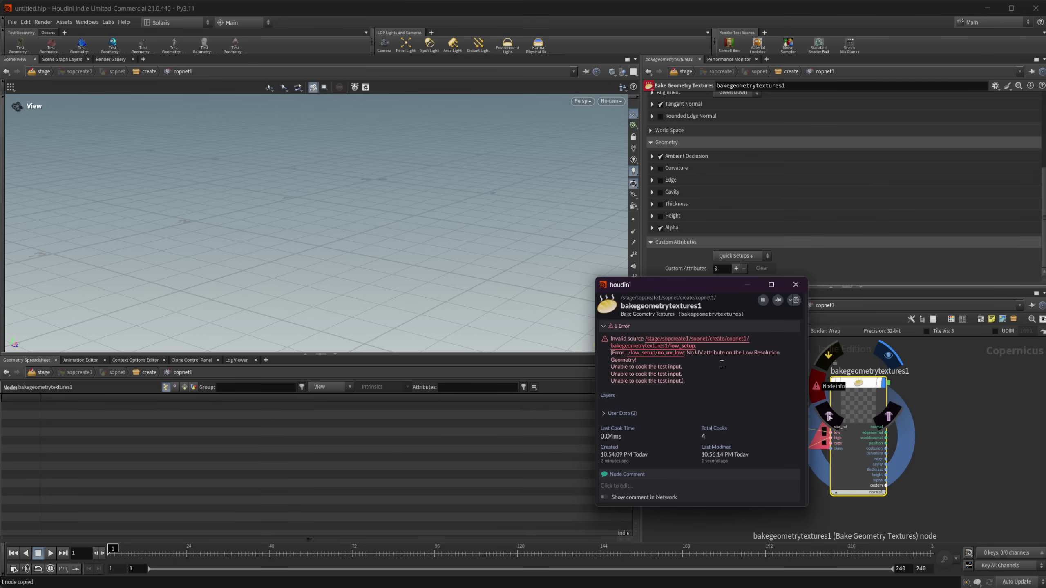
pyautogui.click(795, 284)
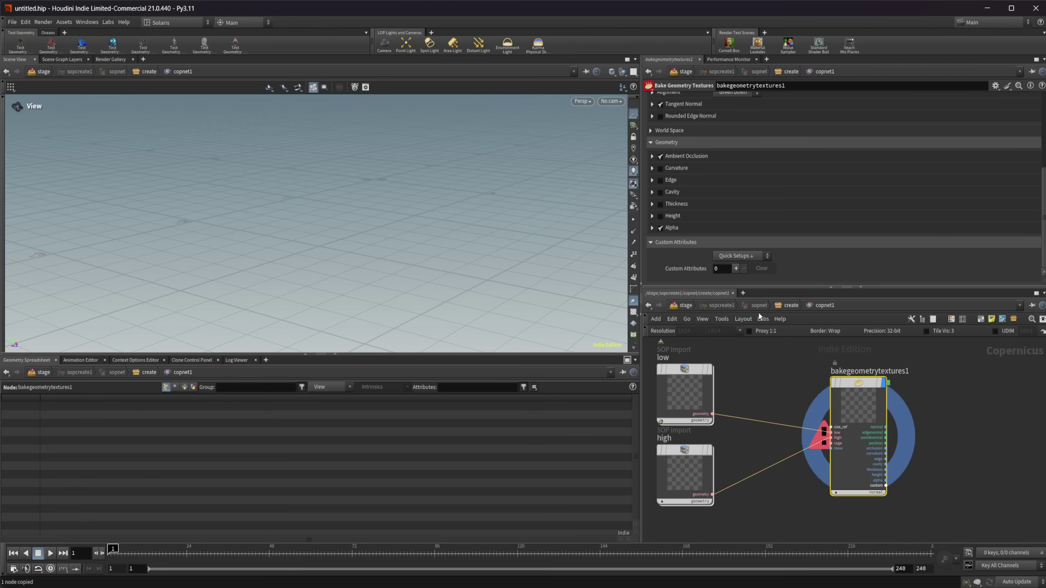
pyautogui.click(784, 305)
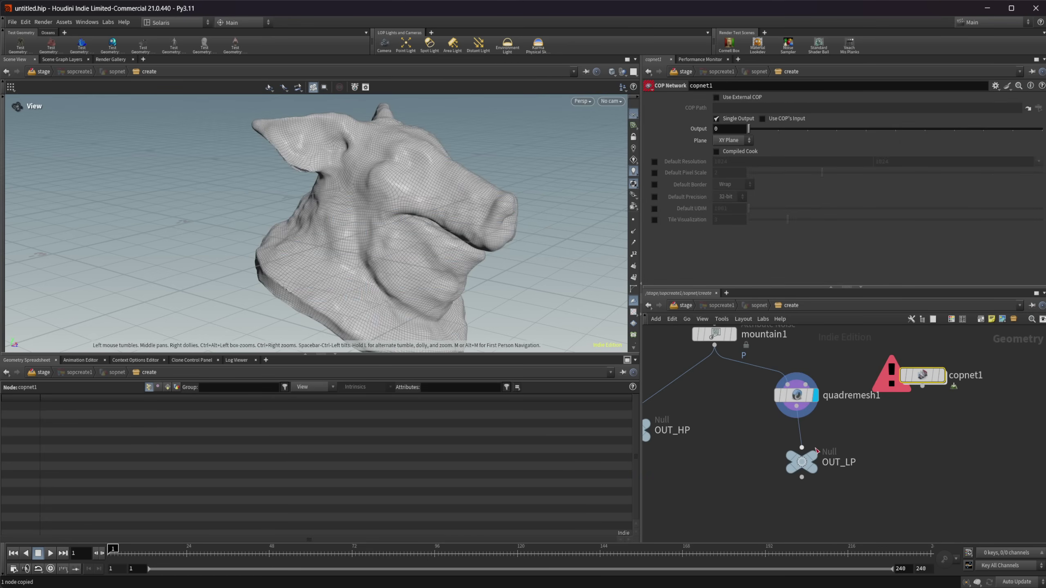
# - Add a Scatter node wired from quadremesh1 and make it the displayed node
pyautogui.moveTo(804, 475); pyautogui.dragTo(808, 494)
pyautogui.moveTo(797, 393)
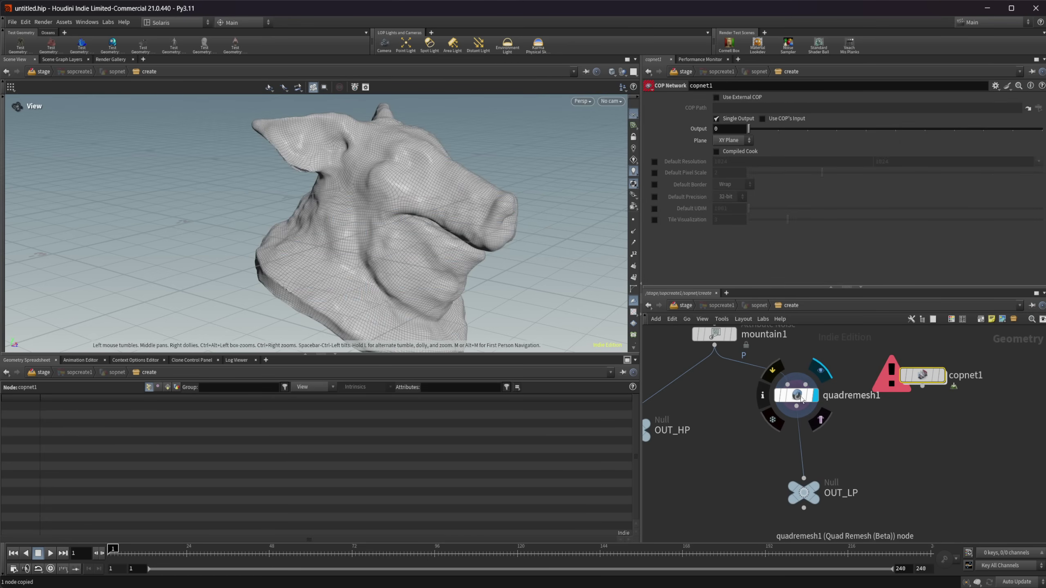
pyautogui.moveTo(845, 445); pyautogui.dragTo(817, 419, button='middle')
pyautogui.moveTo(781, 460); pyautogui.dragTo(774, 463)
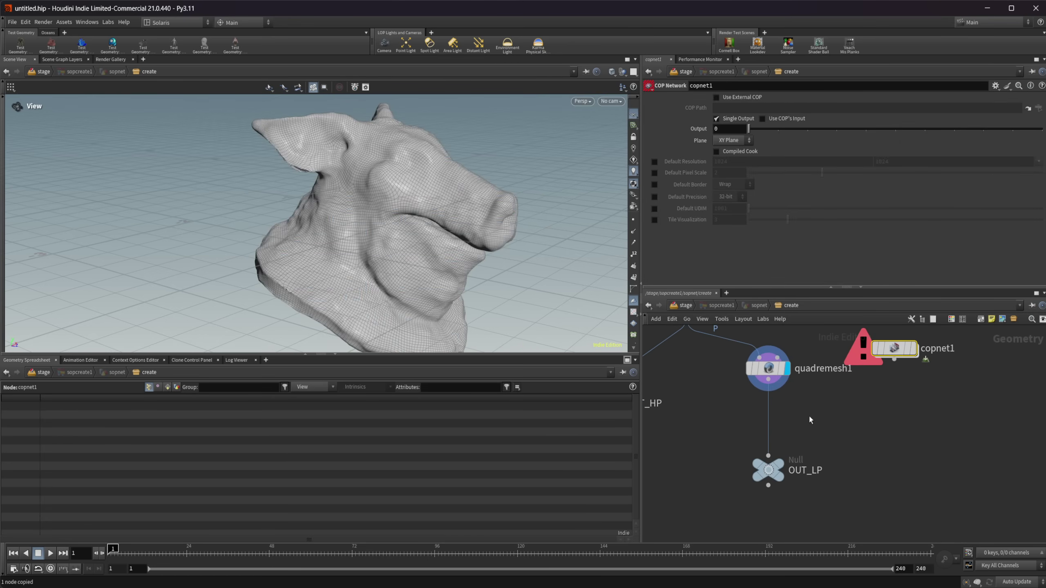
pyautogui.press('Tab')
pyautogui.write('sca')
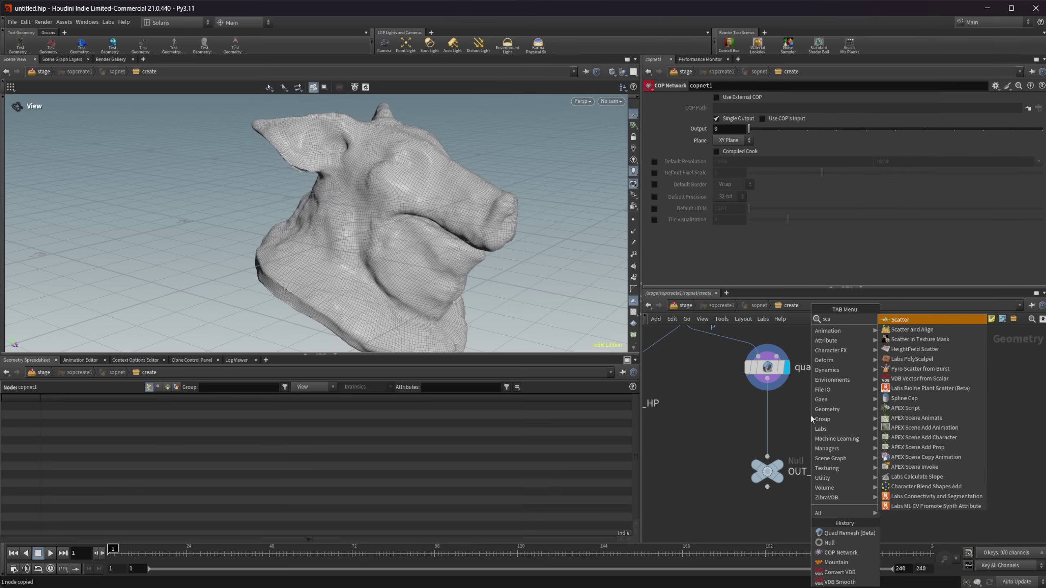
pyautogui.press('Return')
pyautogui.click(809, 425)
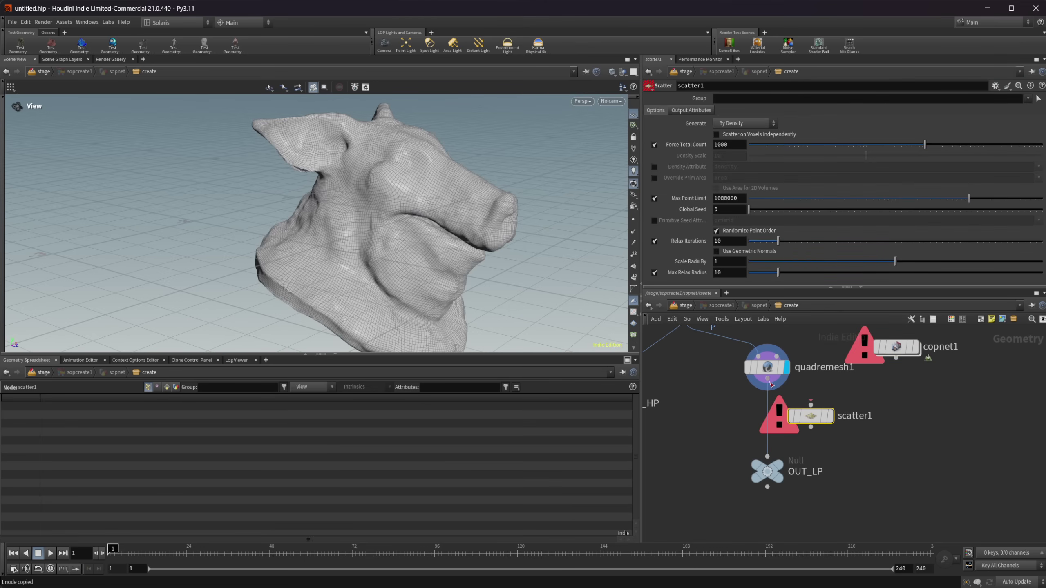
pyautogui.moveTo(771, 384); pyautogui.dragTo(835, 413)
pyautogui.click(855, 413)
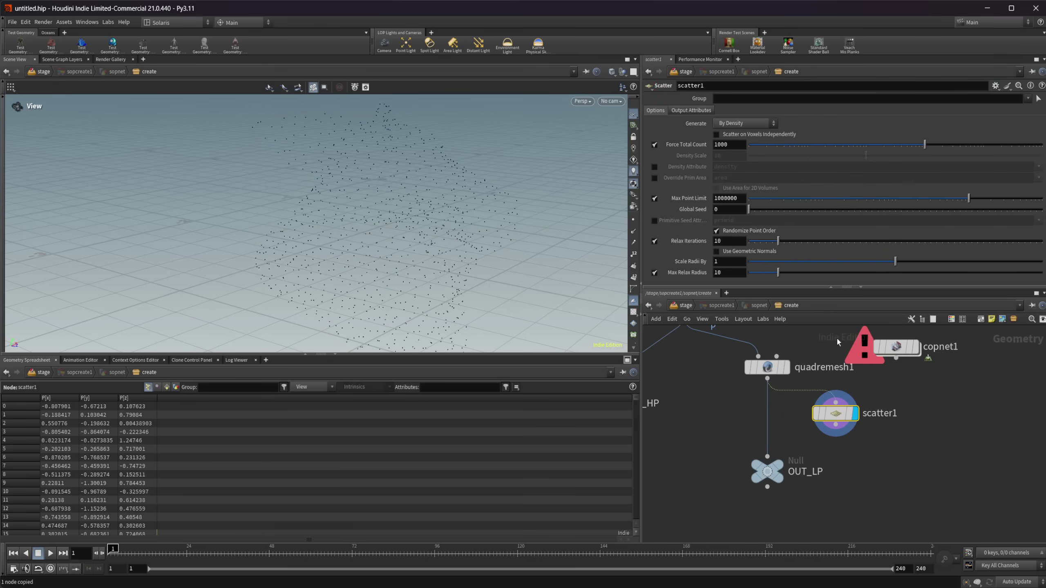
# - Set scatter1's Force Total Count to 5
pyautogui.doubleClick(735, 141)
pyautogui.write('5')
pyautogui.press('Return')
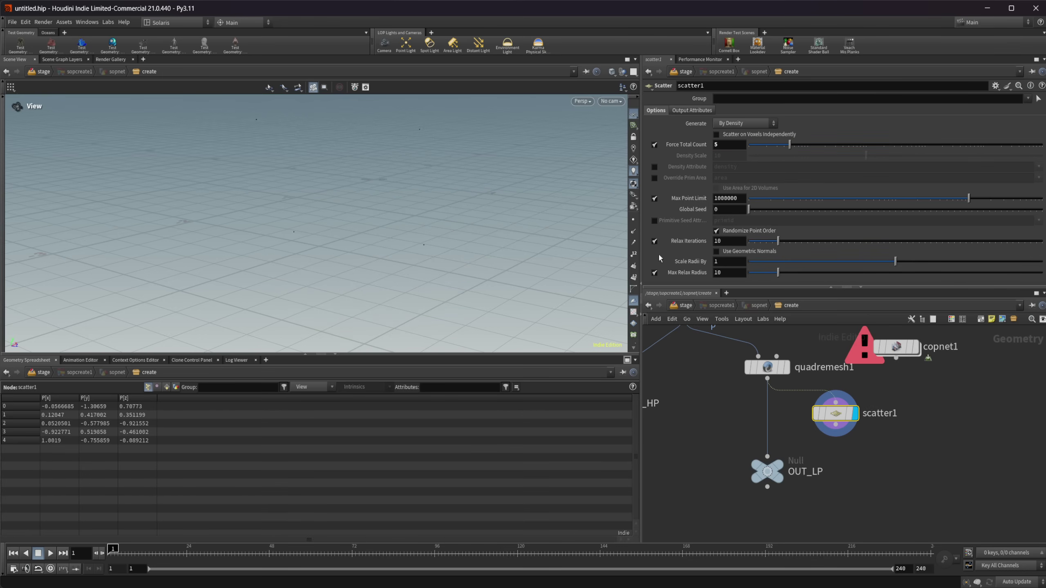
pyautogui.moveTo(863, 458); pyautogui.dragTo(861, 427, button='middle')
# - Add a UV Flatten from Points node fed by quadremesh1 and scatter1, and display it
pyautogui.moveTo(766, 440); pyautogui.dragTo(766, 497)
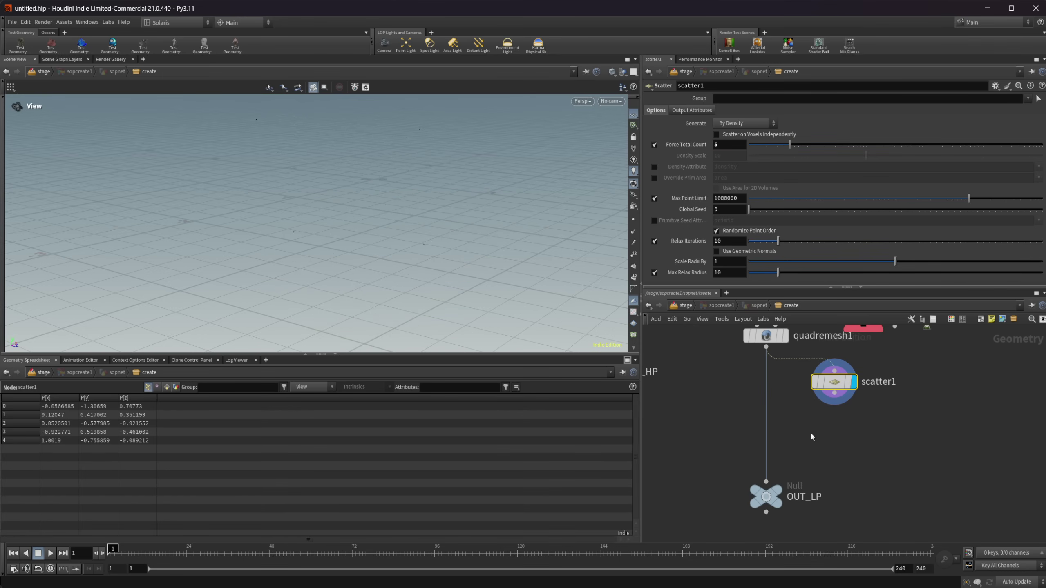
pyautogui.press('Tab')
pyautogui.write('uv fr')
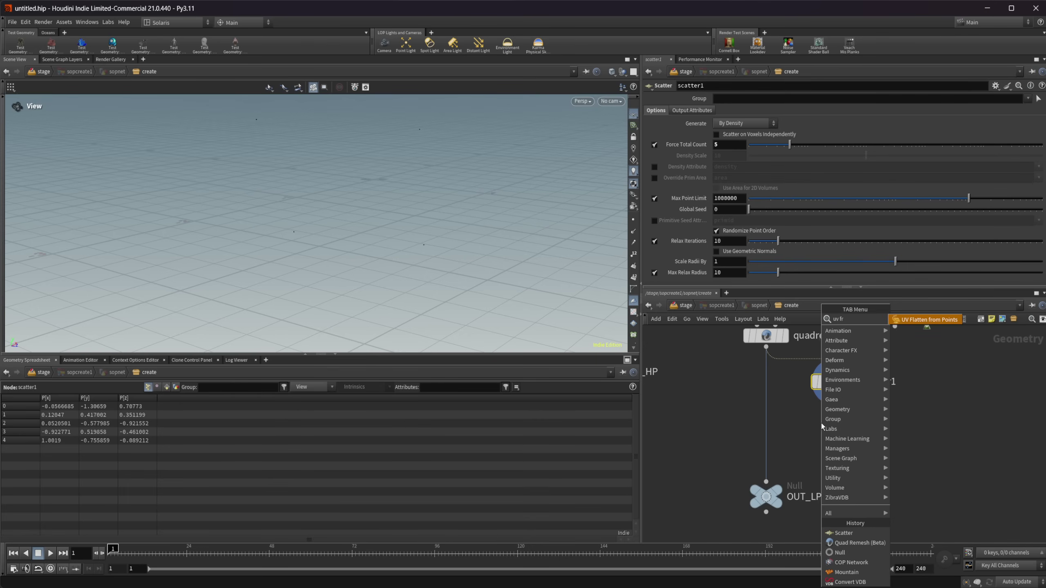
pyautogui.press('Return')
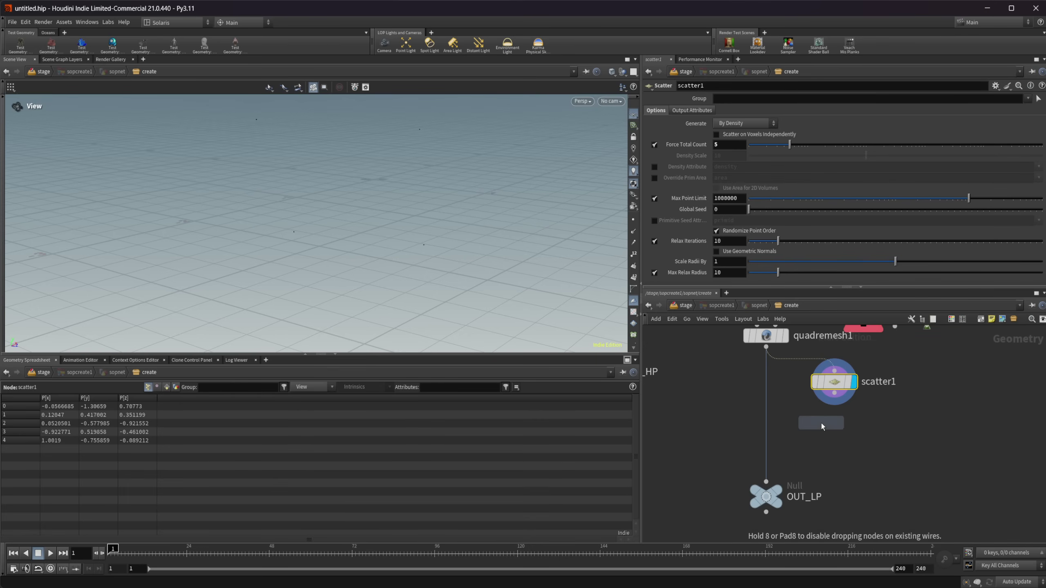
pyautogui.click(821, 424)
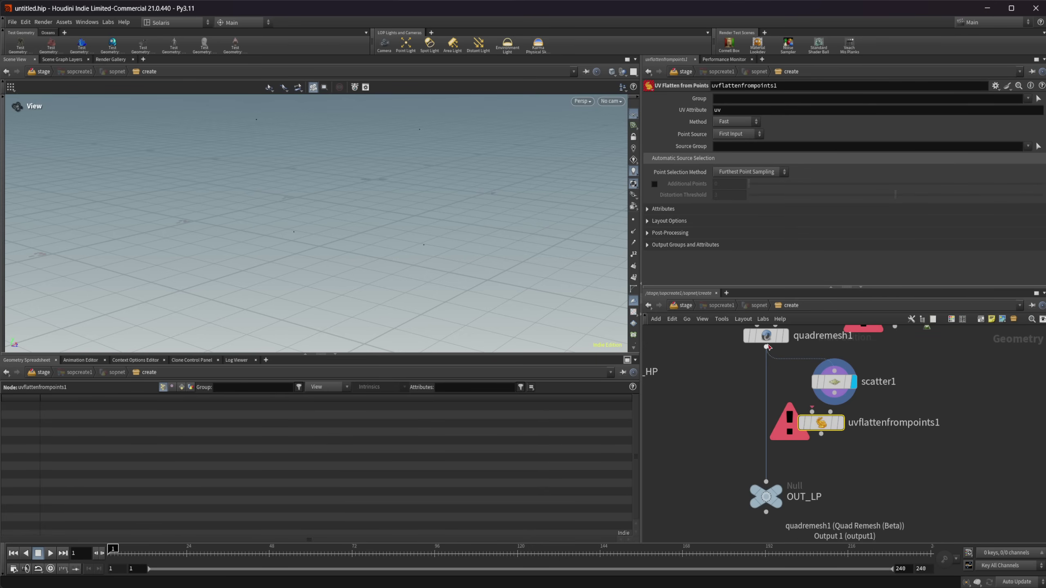
pyautogui.moveTo(766, 347); pyautogui.dragTo(816, 436)
pyautogui.click(812, 411)
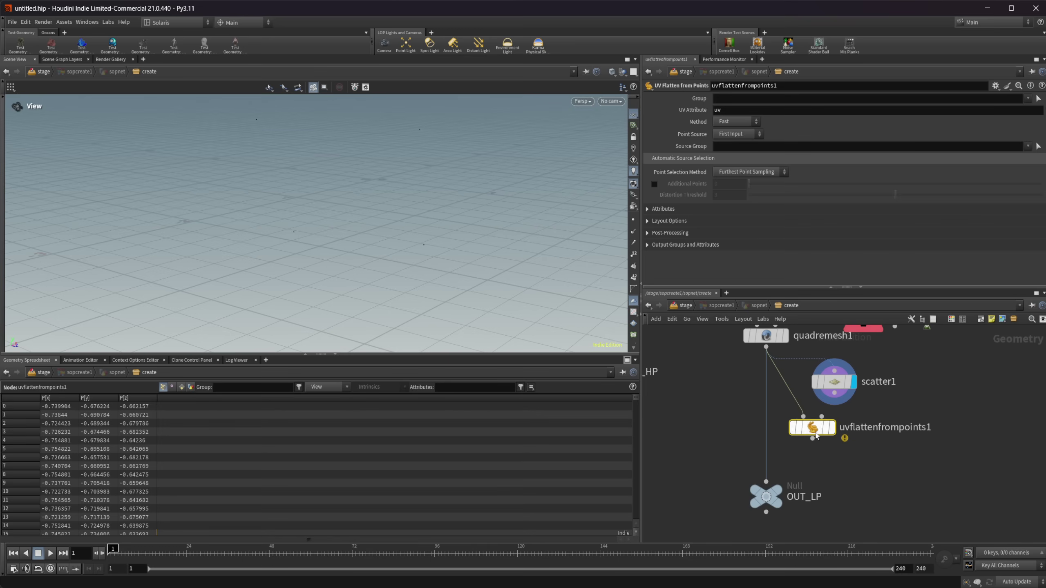
pyautogui.click(835, 394)
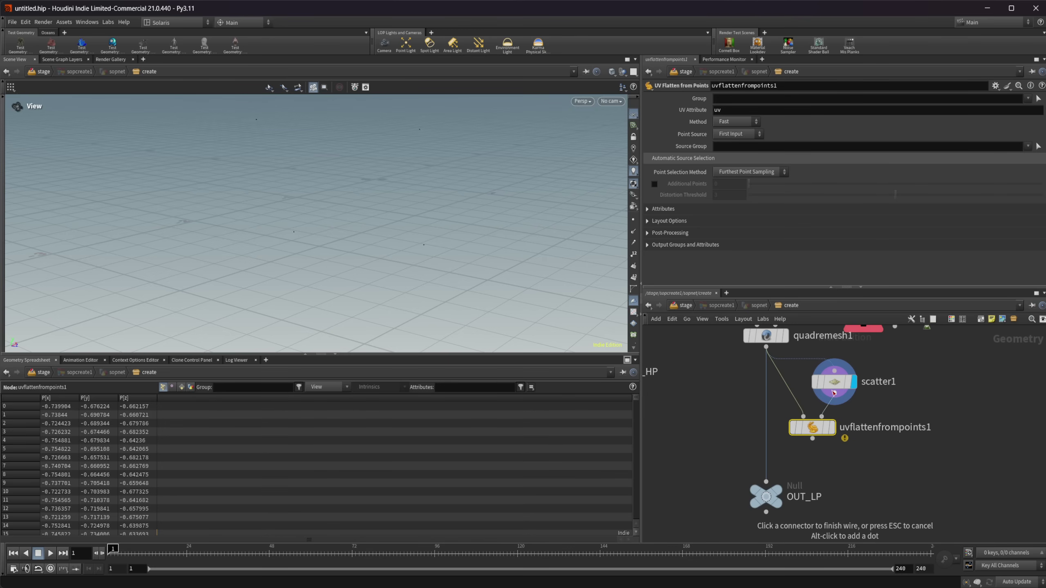
pyautogui.click(822, 416)
pyautogui.click(836, 403)
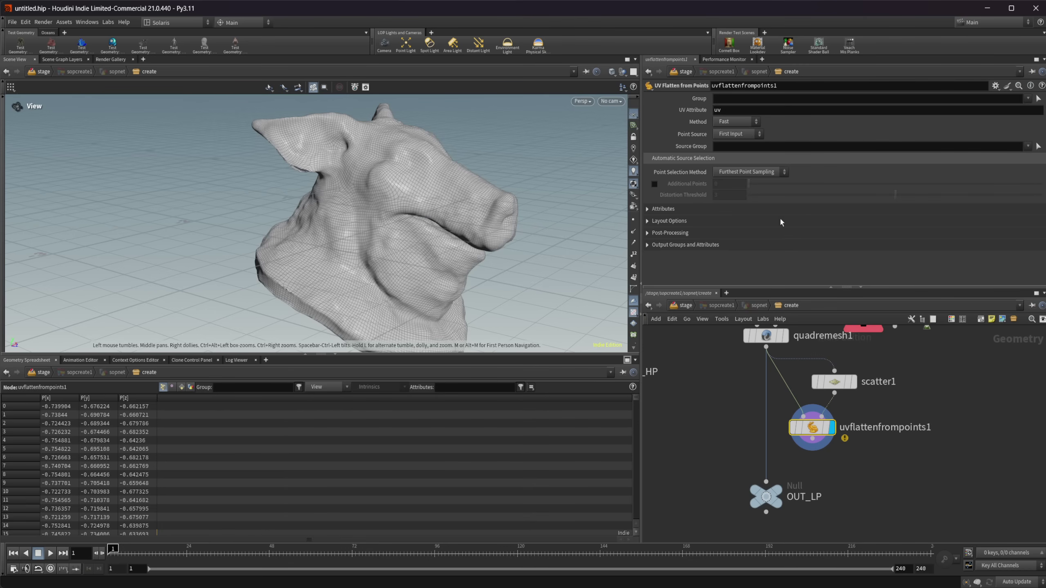
# - Take the flatten points from the second input, check the UV layout, and wire it into OUT_LP
pyautogui.click(727, 136)
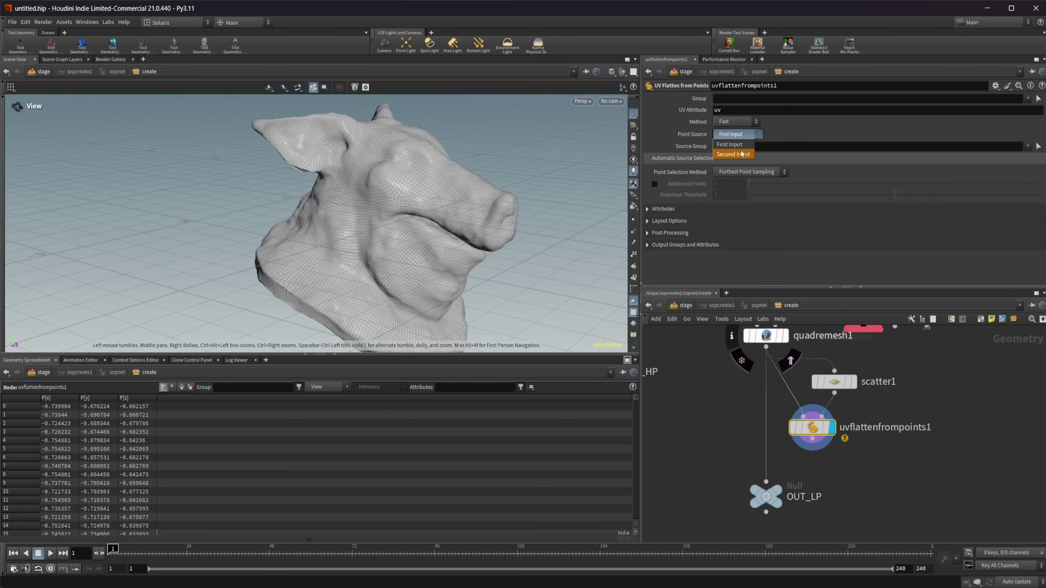
pyautogui.click(734, 145)
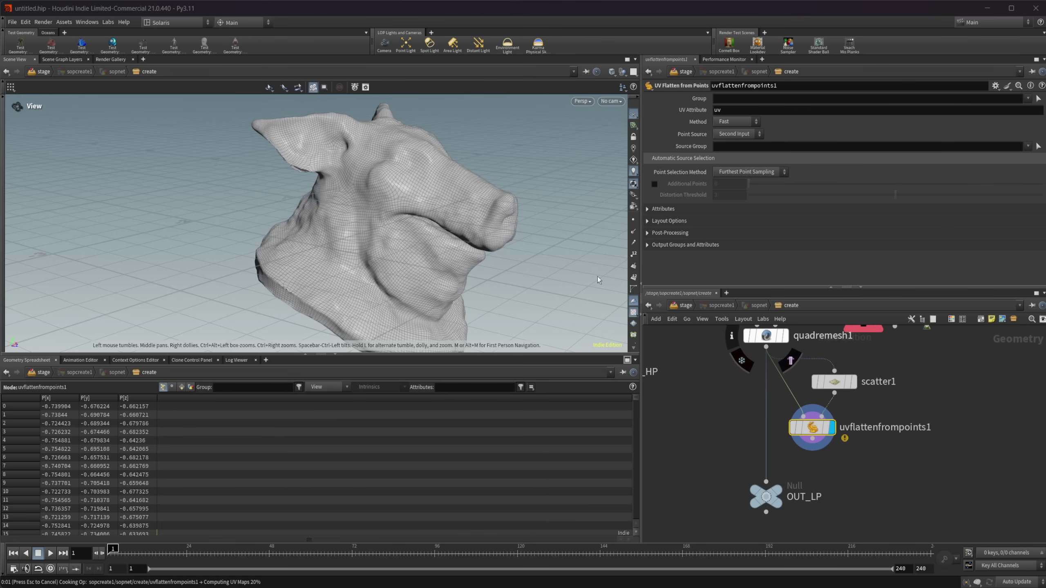
pyautogui.moveTo(460, 240); pyautogui.dragTo(355, 230)
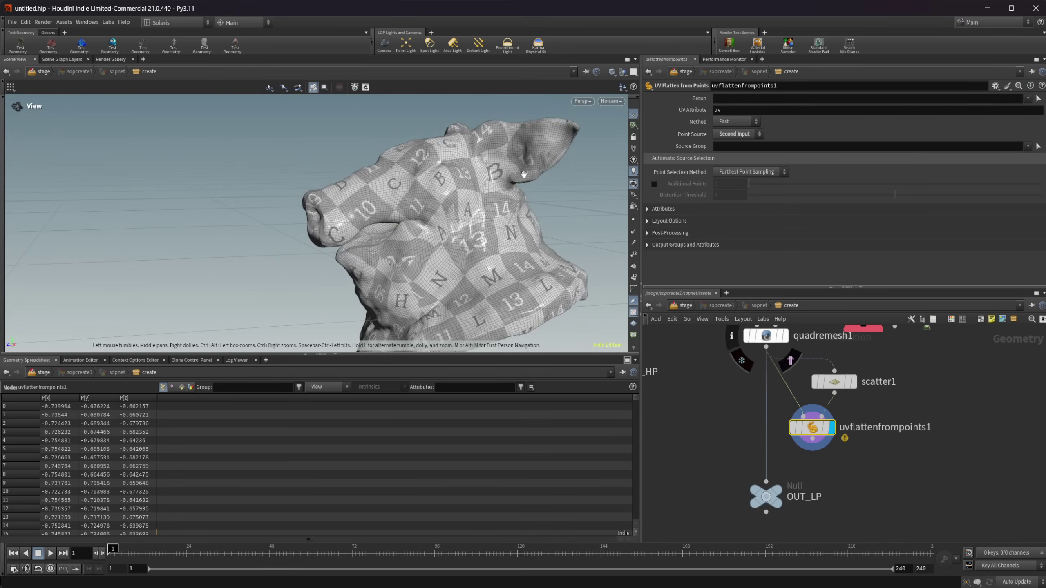
pyautogui.hotkey('space', '5')
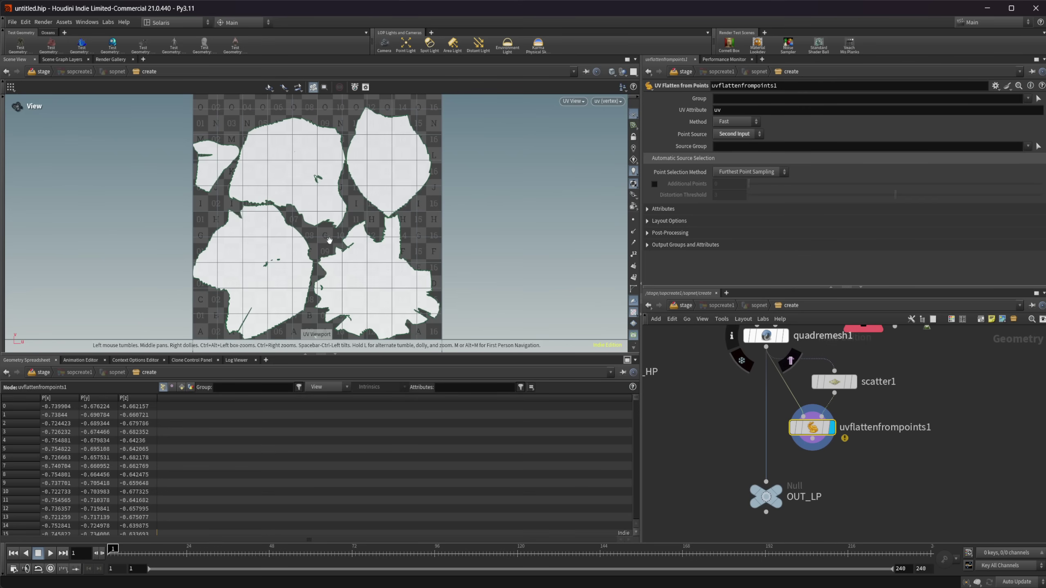
pyautogui.hotkey('space', '1')
pyautogui.moveTo(441, 302); pyautogui.dragTo(415, 227)
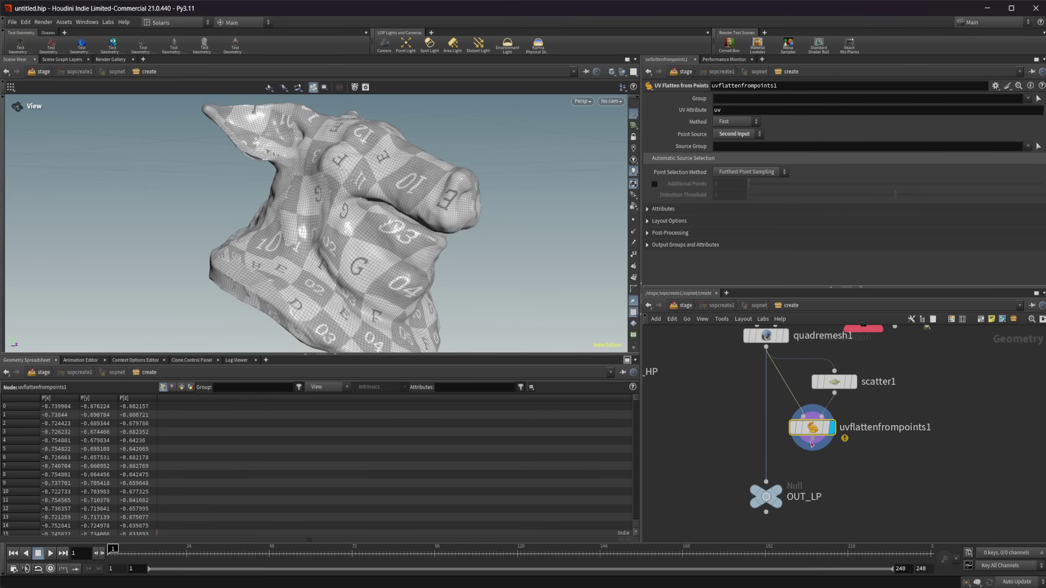
pyautogui.moveTo(812, 440); pyautogui.dragTo(769, 437)
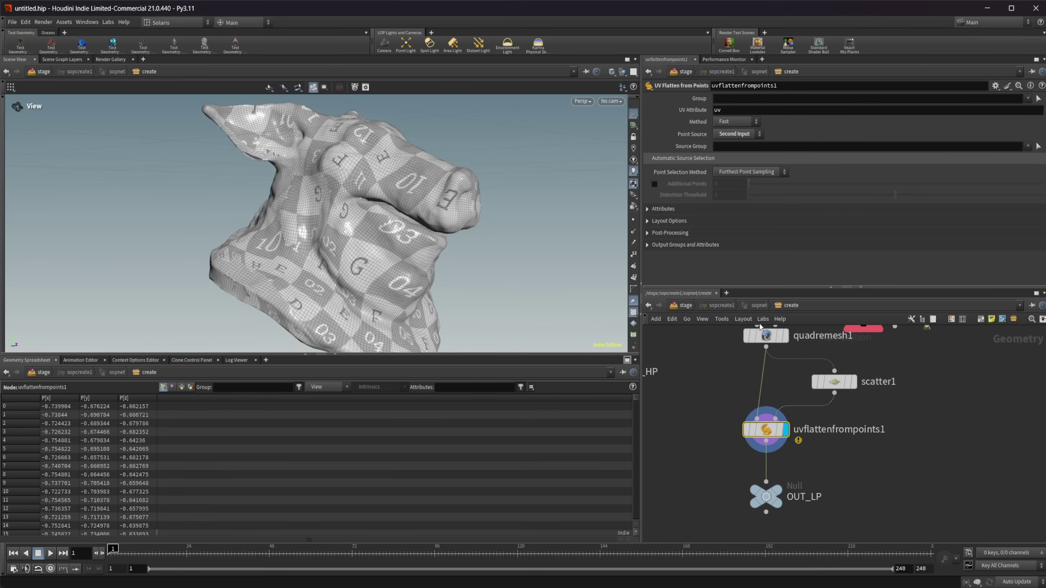
# - Inside copnet1, check the bake node's error again, then return to the create network
pyautogui.moveTo(910, 408); pyautogui.dragTo(889, 469, button='middle')
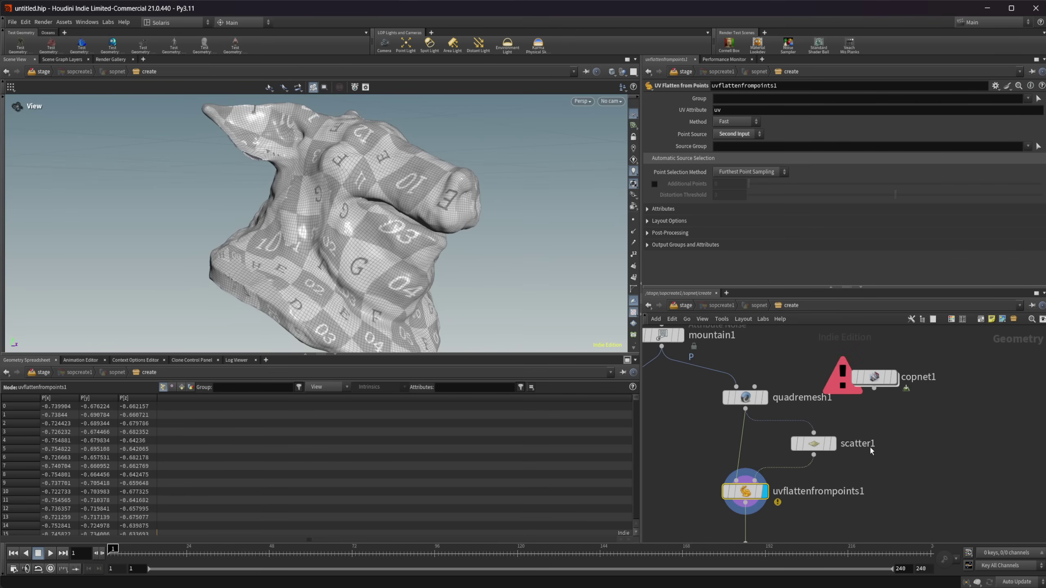
pyautogui.doubleClick(874, 377)
pyautogui.moveTo(852, 408)
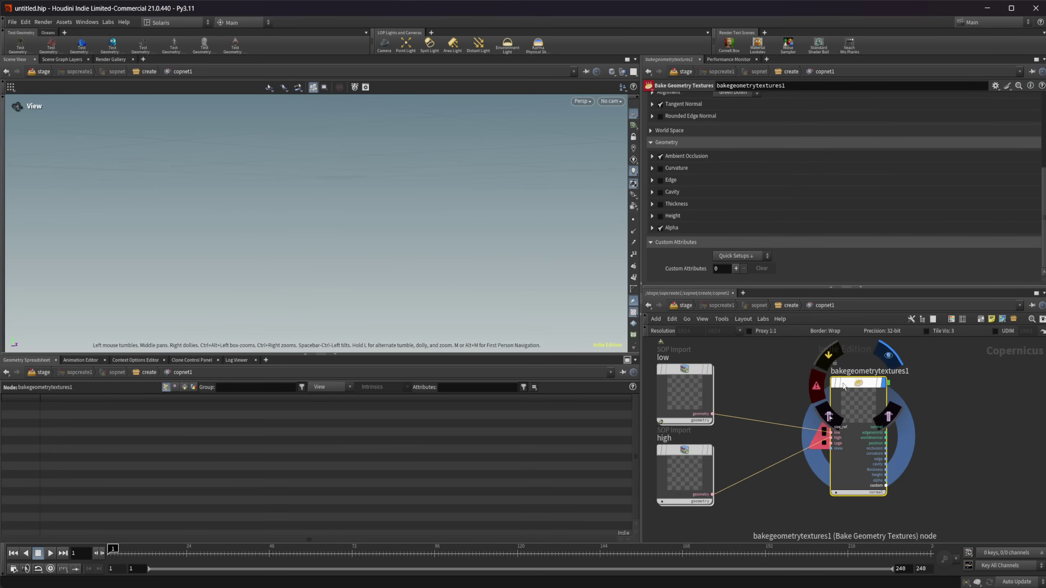
pyautogui.click(814, 385)
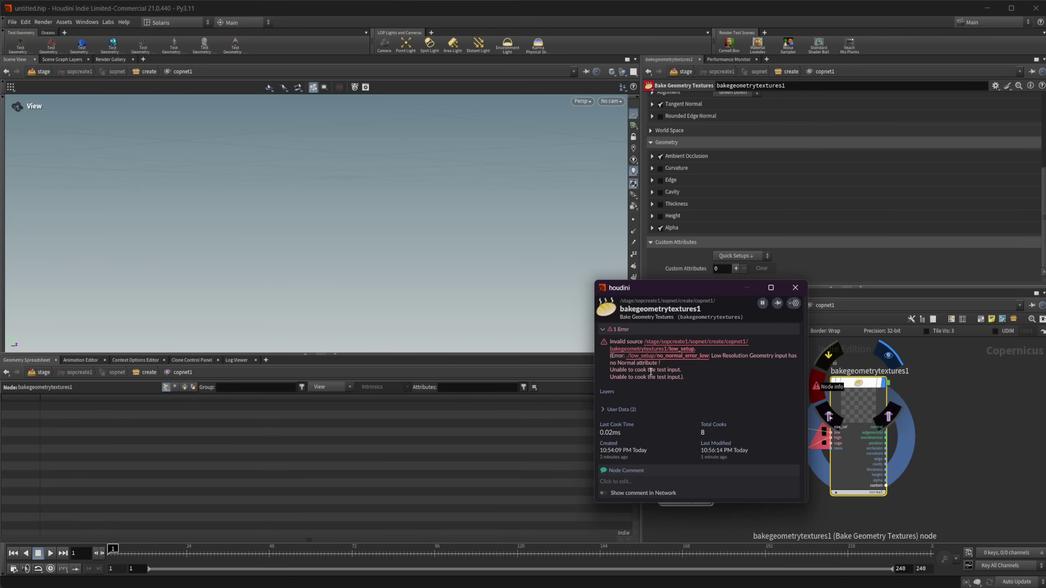
pyautogui.click(789, 292)
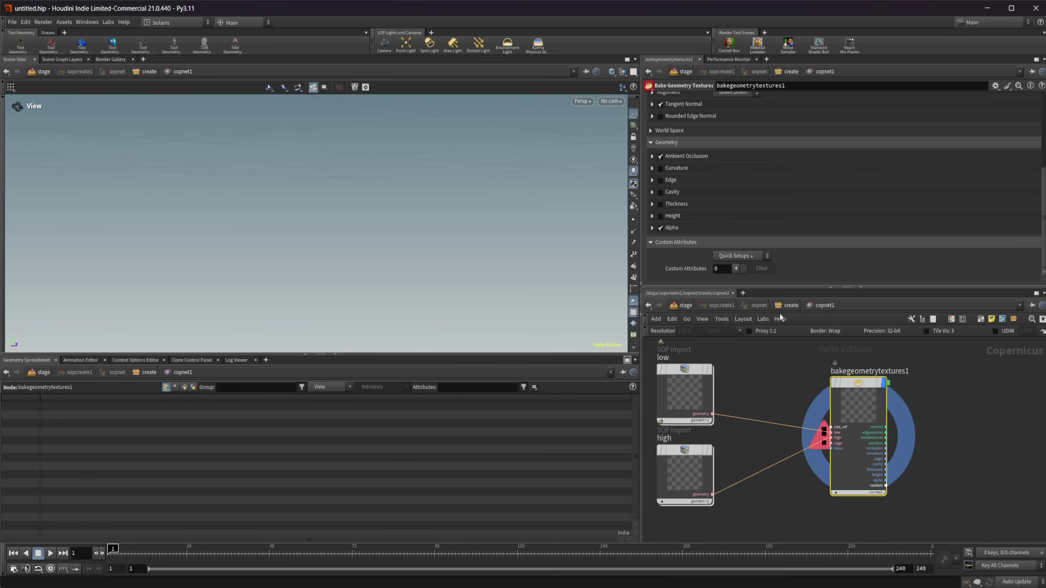
pyautogui.click(786, 305)
# - Insert a Normal node between uvflattenfrompoints1 and OUT_LP, then re-enter copnet1
pyautogui.press('Tab')
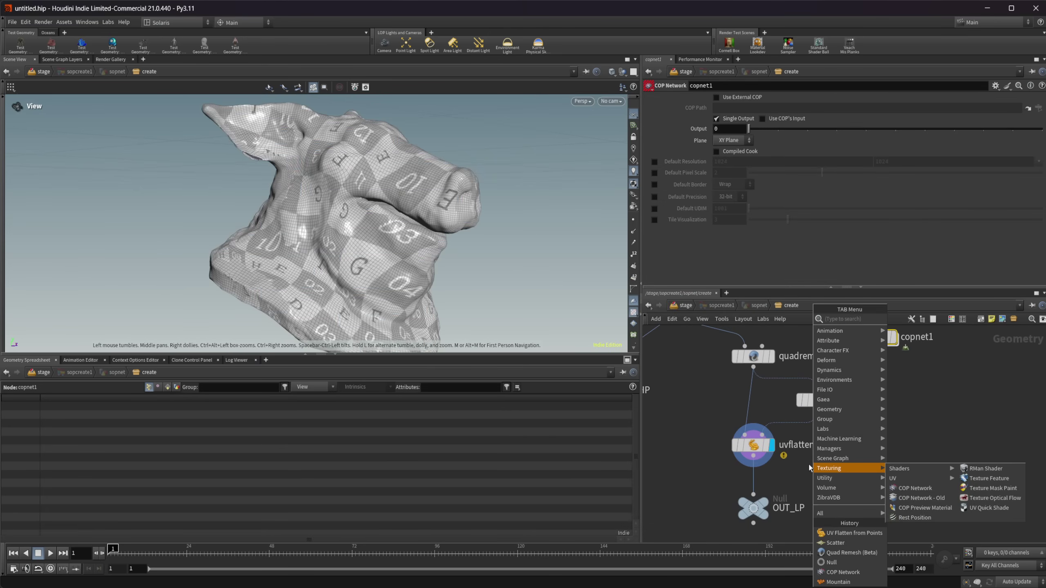
pyautogui.write('norm')
pyautogui.press('Return')
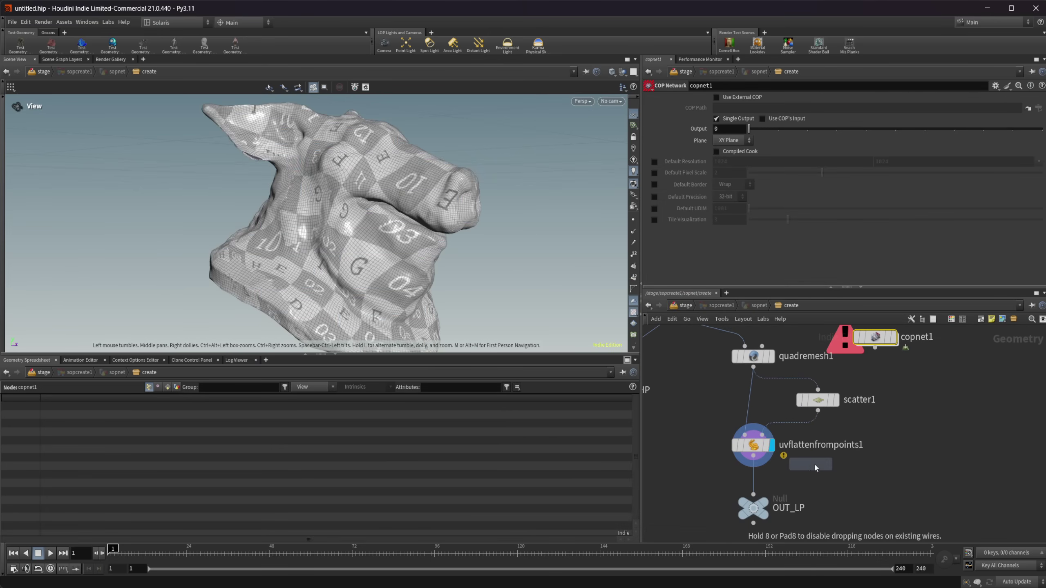
pyautogui.click(788, 469)
pyautogui.moveTo(789, 471); pyautogui.dragTo(753, 494)
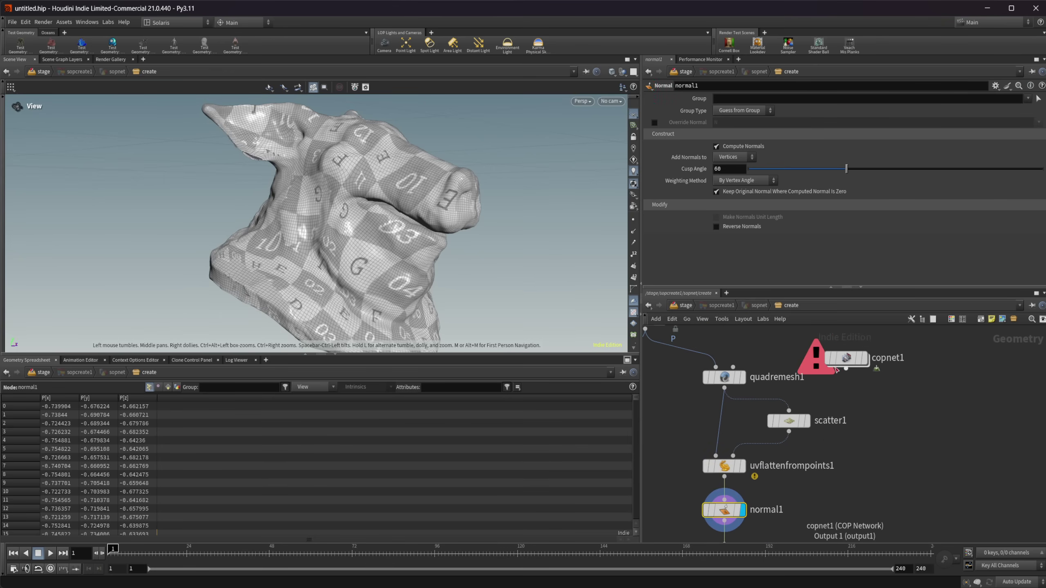
pyautogui.doubleClick(875, 337)
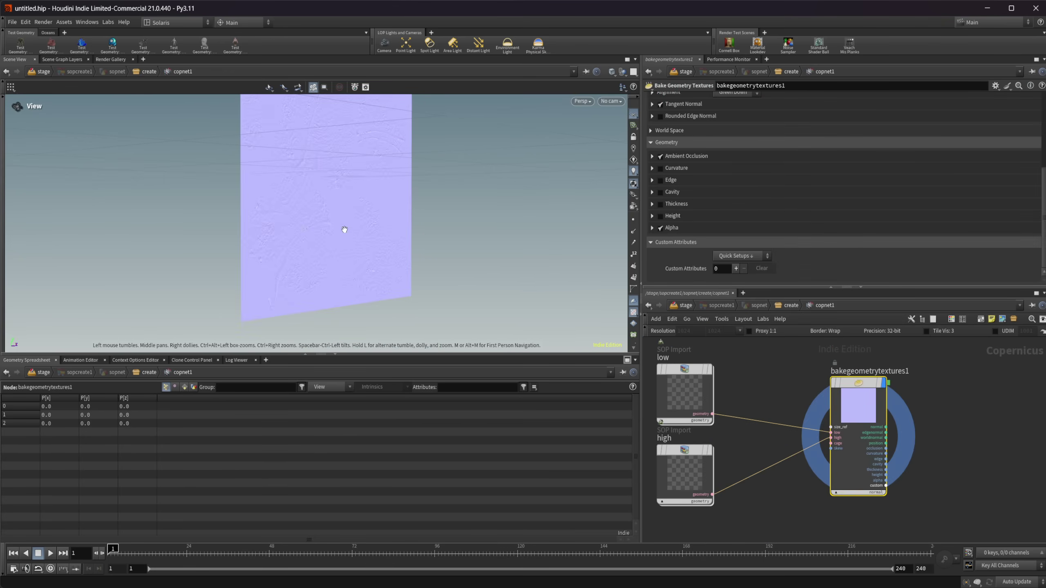
# - Display the bake node's edgenormal output and zoom around to inspect it
pyautogui.moveTo(344, 229); pyautogui.dragTo(300, 233)
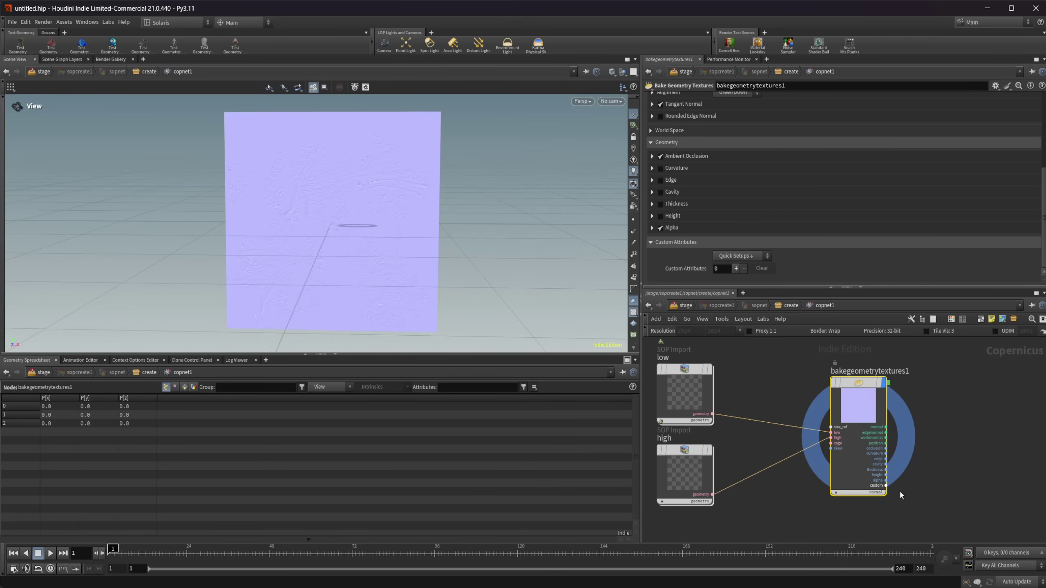
pyautogui.scroll(2, 900, 489)
pyautogui.click(852, 491)
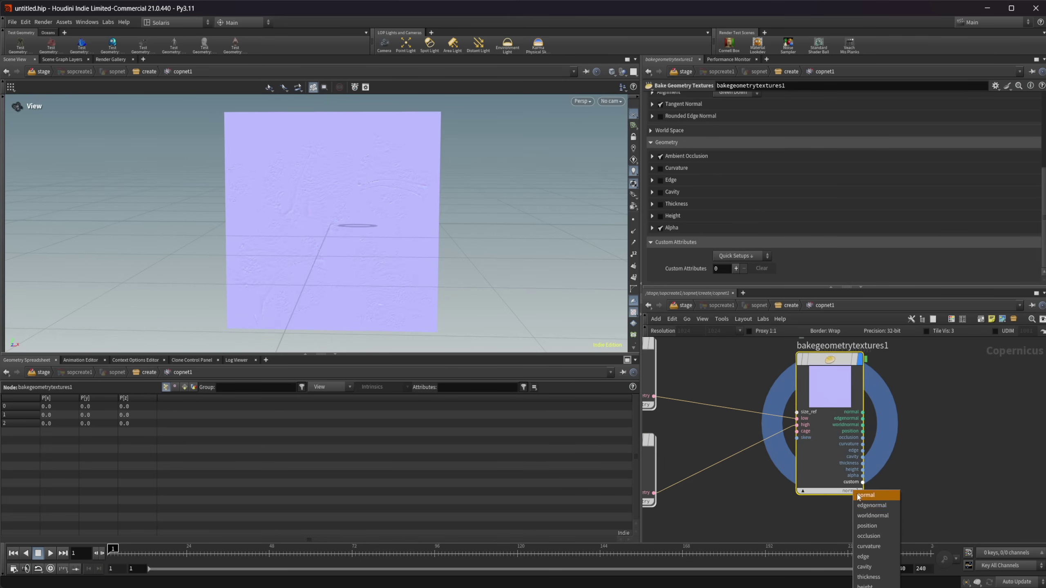
pyautogui.click(878, 506)
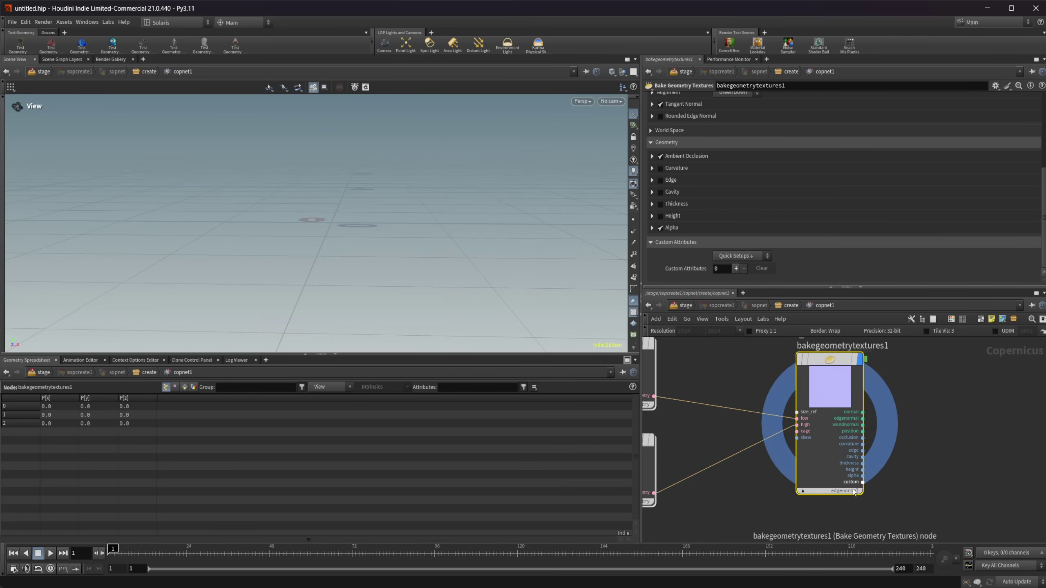
pyautogui.click(852, 491)
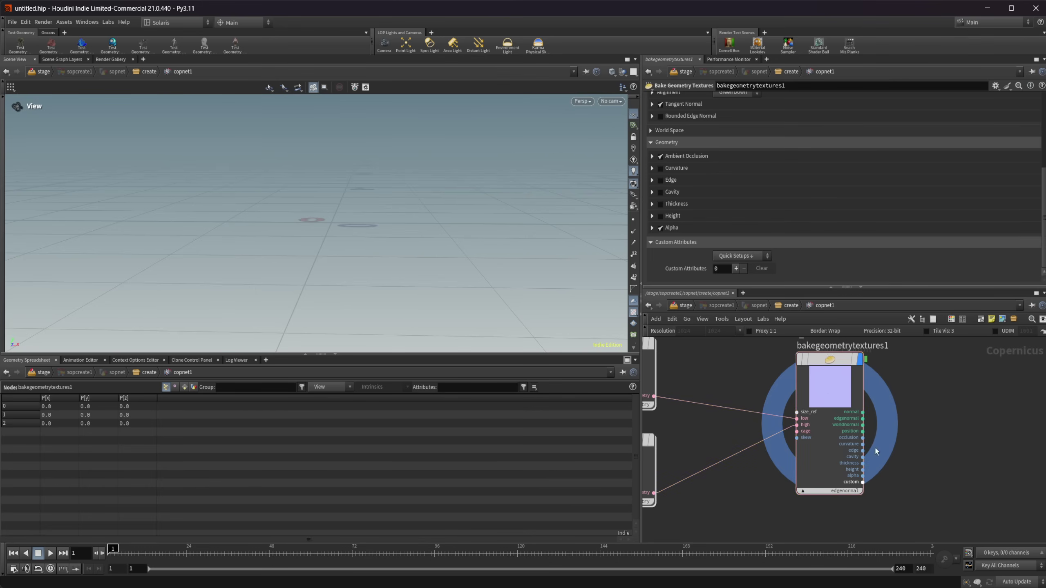
pyautogui.scroll(3, 727, 179)
pyautogui.scroll(2, 729, 177)
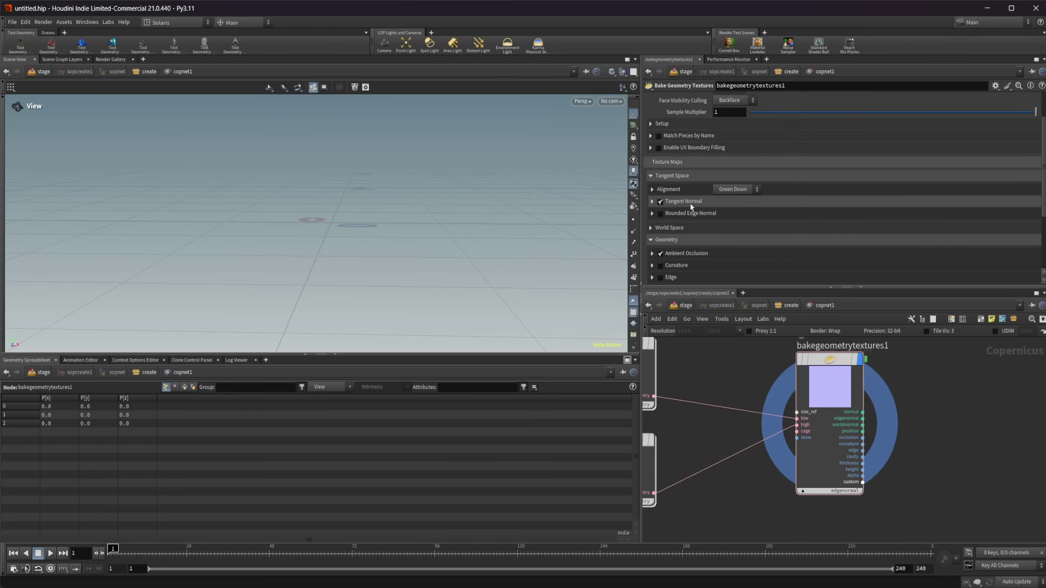
pyautogui.scroll(-3, 708, 206)
pyautogui.scroll(-2, 702, 206)
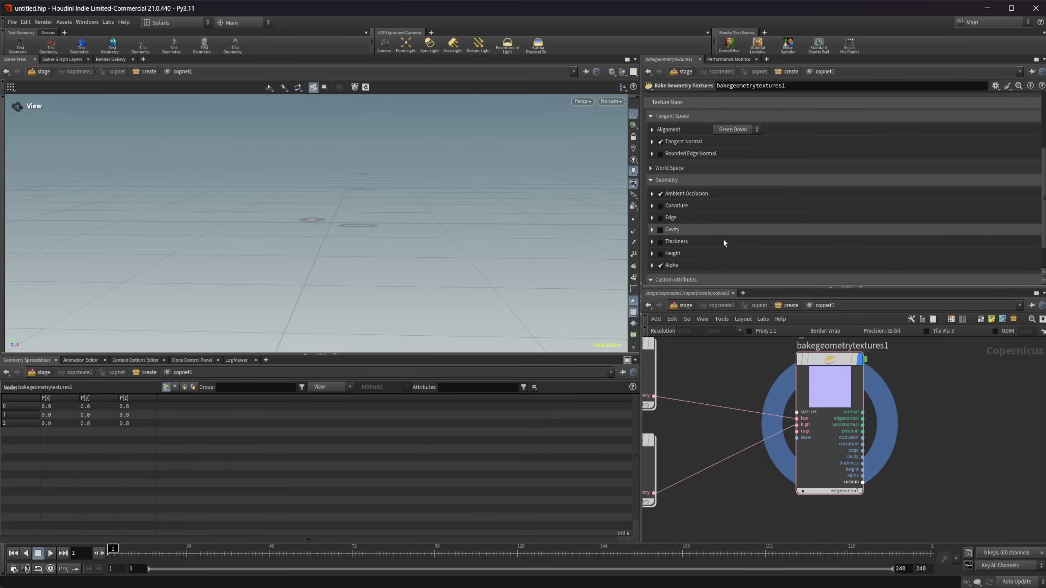
# - View the occlusion and alpha maps, then switch the display back to normal
pyautogui.click(853, 493)
pyautogui.click(877, 414)
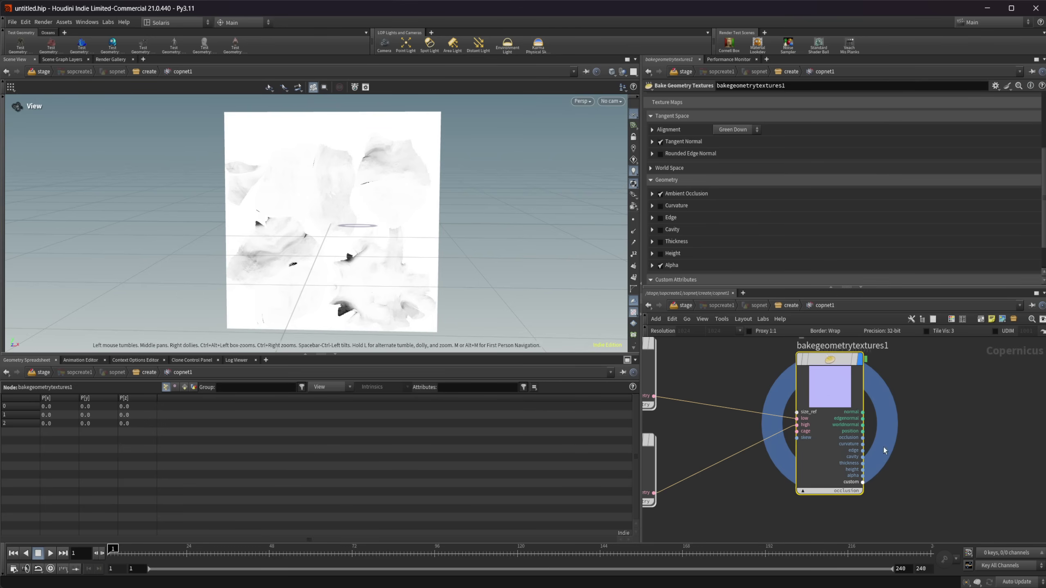
pyautogui.click(853, 492)
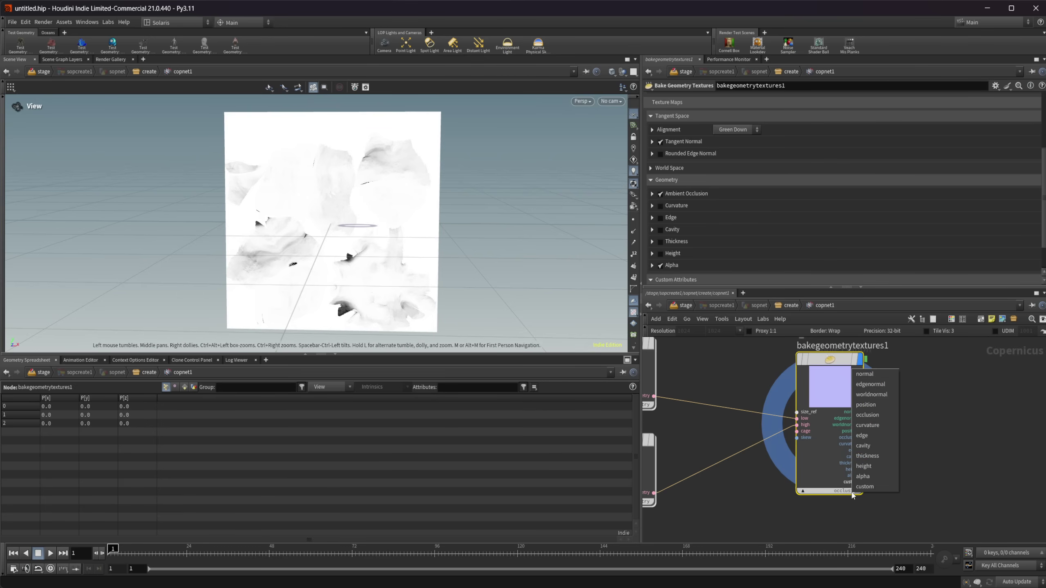
pyautogui.click(869, 477)
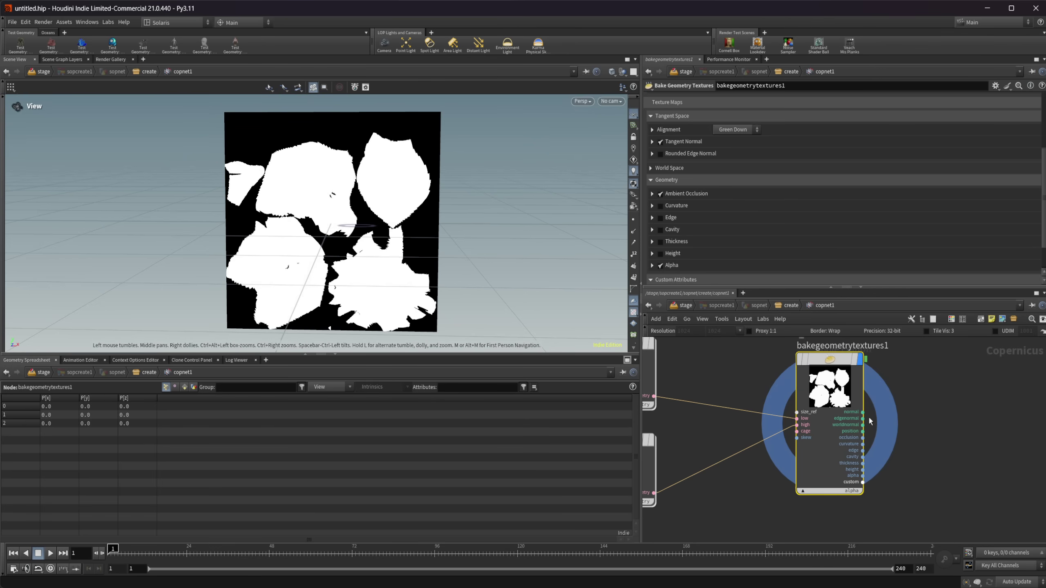
pyautogui.click(851, 491)
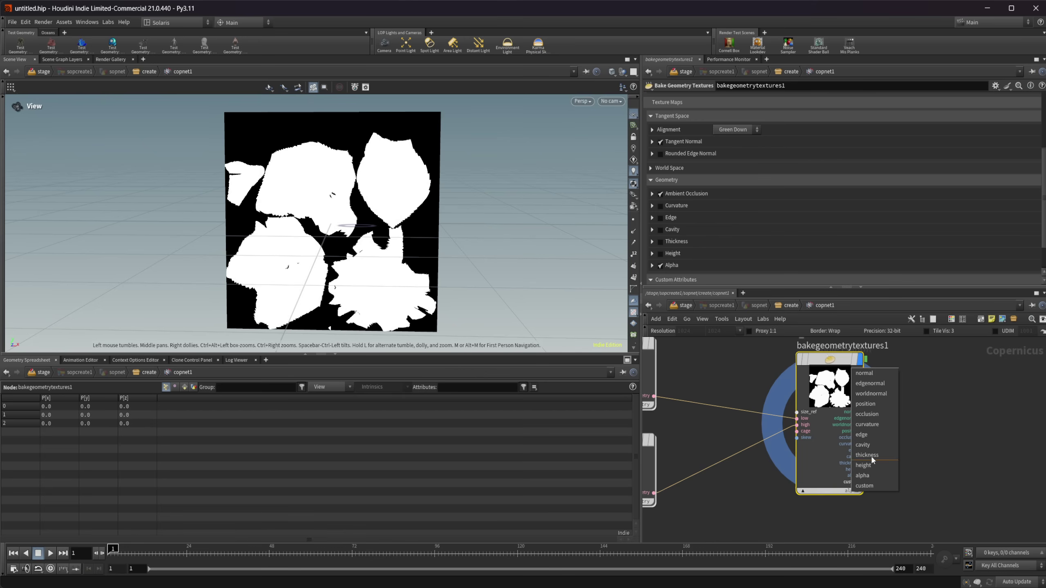
pyautogui.click(865, 374)
# - Add a Preview Material node and feed the low geometry into its geo input
pyautogui.press('Tab')
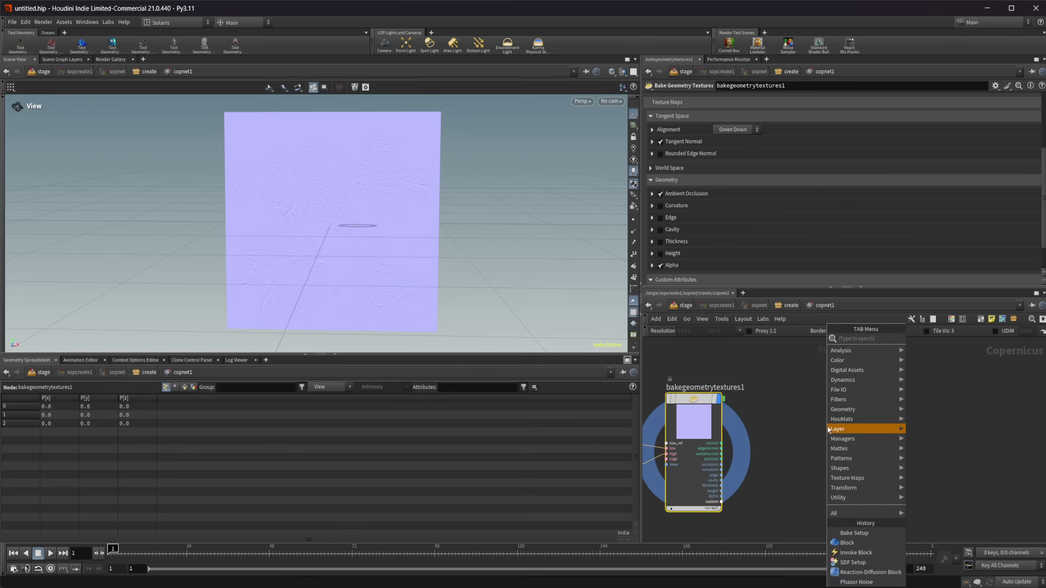
pyautogui.write('prev')
pyautogui.press('Return')
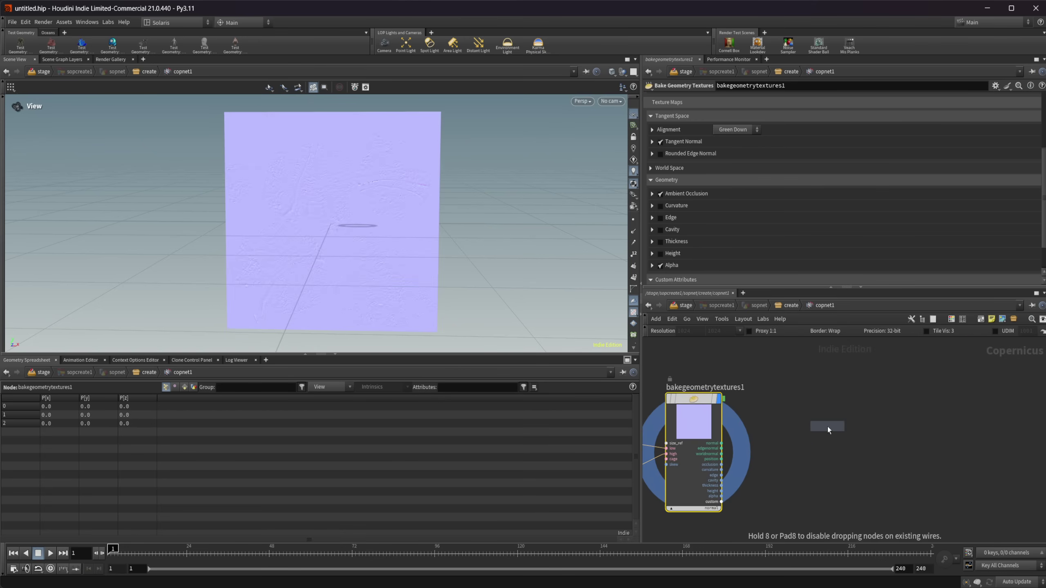
pyautogui.click(827, 427)
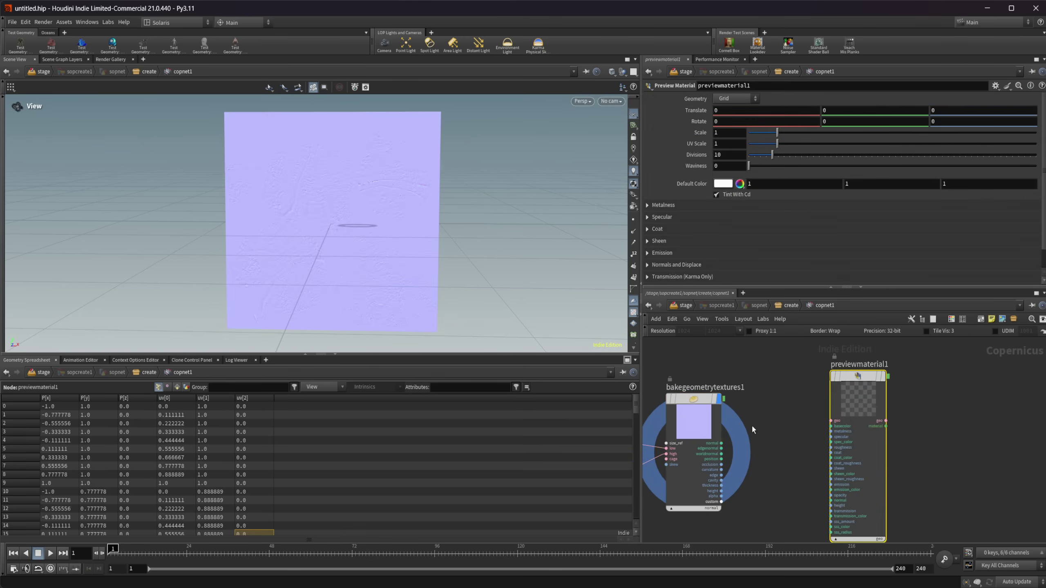
pyautogui.moveTo(752, 427); pyautogui.dragTo(903, 423, button='middle')
pyautogui.moveTo(696, 426); pyautogui.dragTo(982, 417)
# - Connect the bake's normal output to previewmaterial1's normal input
pyautogui.scroll(2, 885, 463)
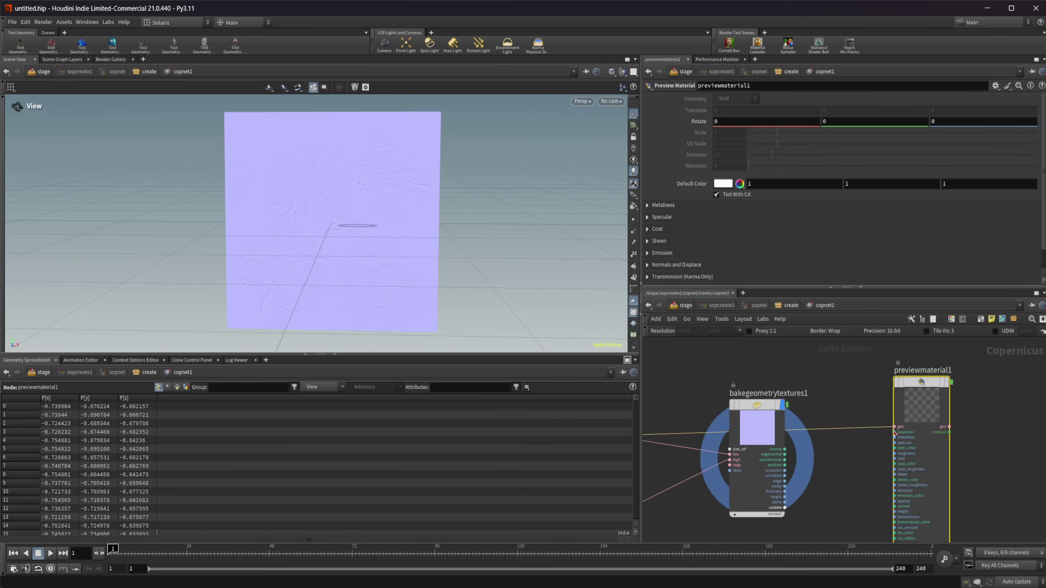
pyautogui.scroll(2, 823, 468)
pyautogui.scroll(2, 786, 450)
pyautogui.moveTo(786, 450); pyautogui.dragTo(779, 434, button='middle')
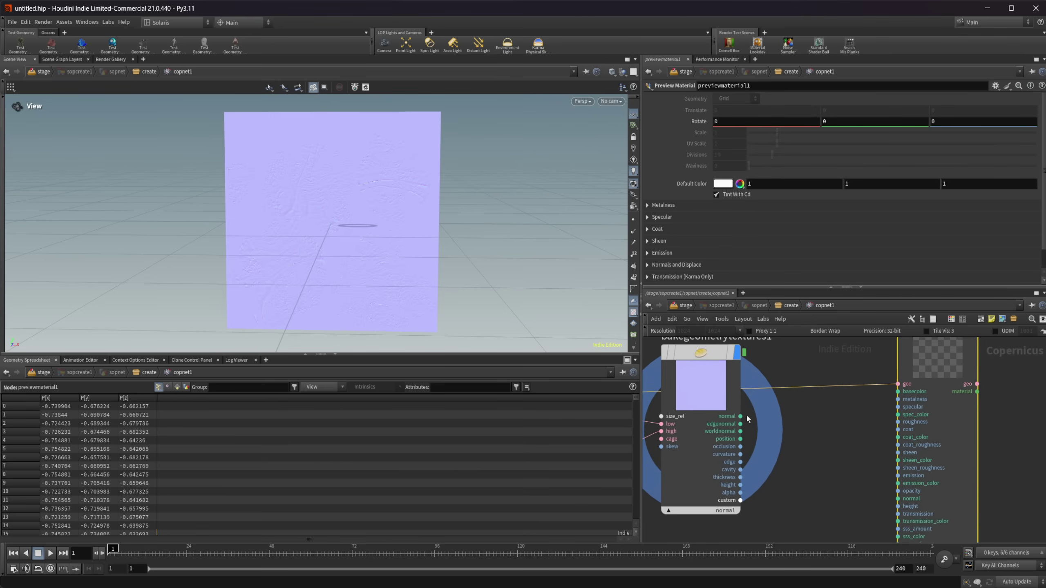
pyautogui.click(740, 416)
pyautogui.moveTo(825, 474); pyautogui.dragTo(779, 427, button='middle')
pyautogui.click(891, 425)
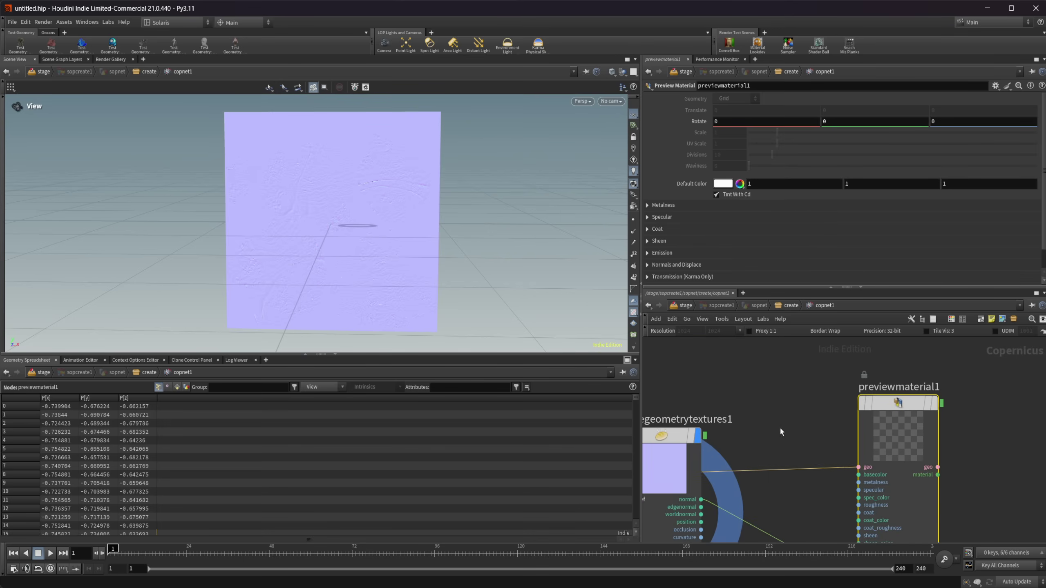
pyautogui.moveTo(923, 426); pyautogui.dragTo(996, 420)
# - Add an RGB Constant node and plug it into previewmaterial1's base colour
pyautogui.press('Tab')
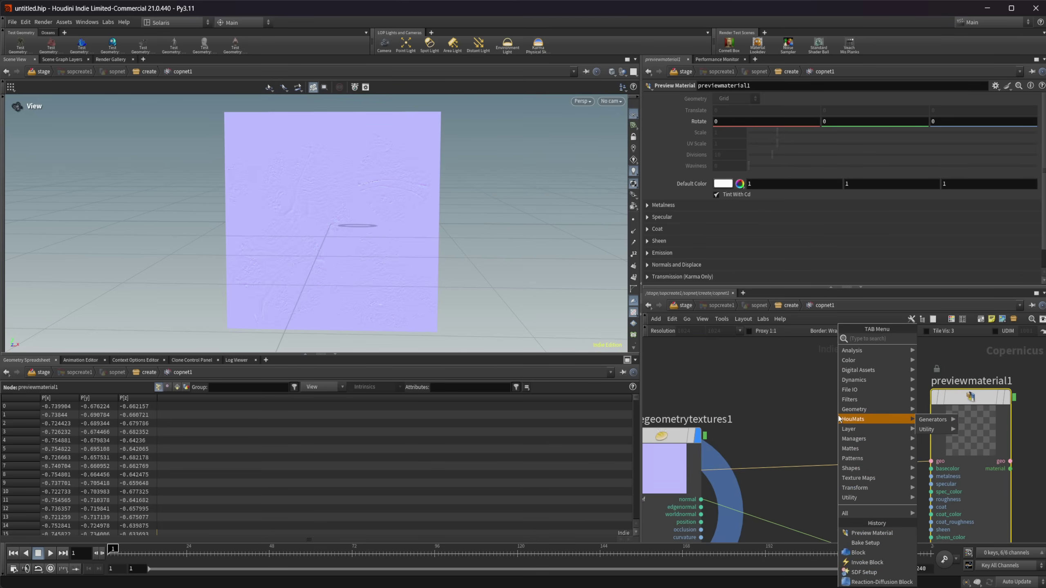
pyautogui.write('cons')
pyautogui.press('Return')
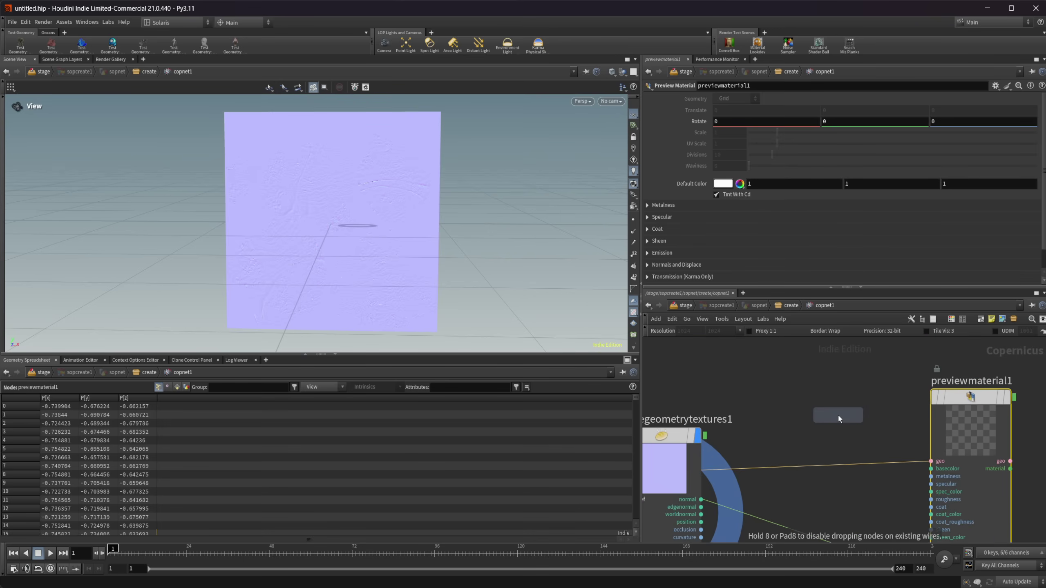
pyautogui.click(839, 418)
pyautogui.click(729, 99)
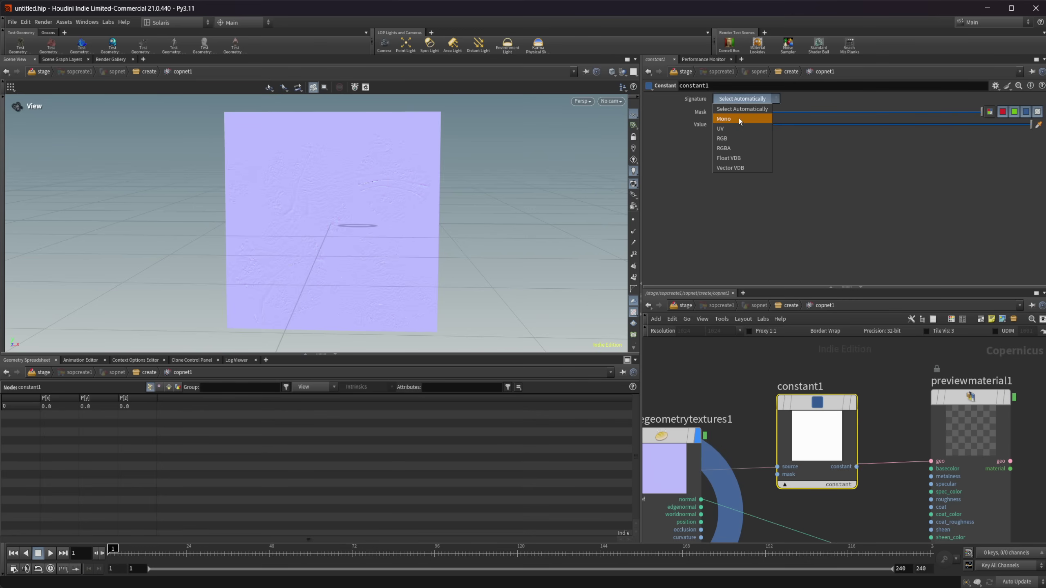
pyautogui.click(742, 135)
pyautogui.click(723, 125)
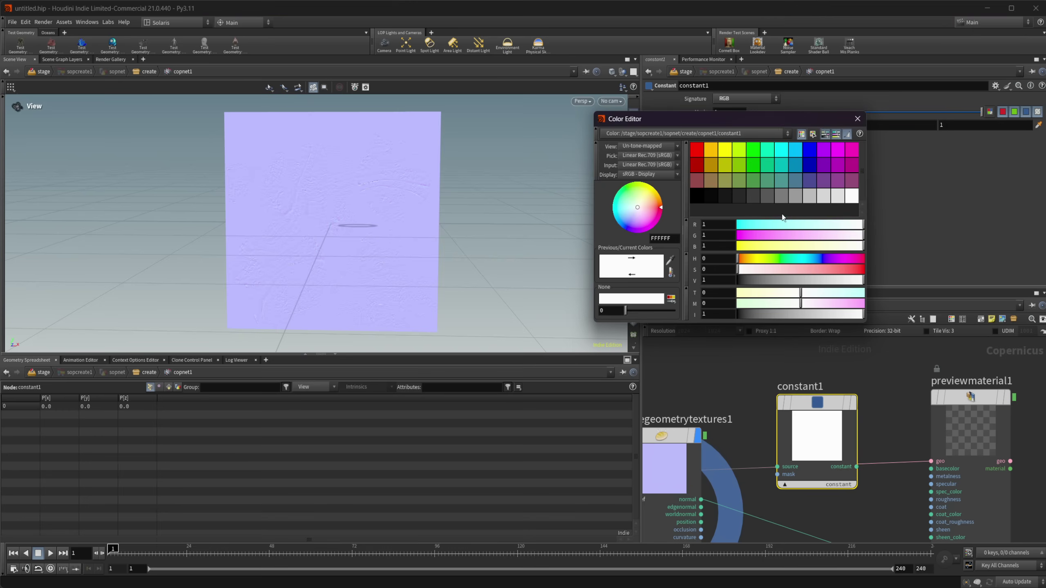
pyautogui.click(781, 199)
pyautogui.click(859, 117)
pyautogui.moveTo(839, 435); pyautogui.dragTo(922, 468)
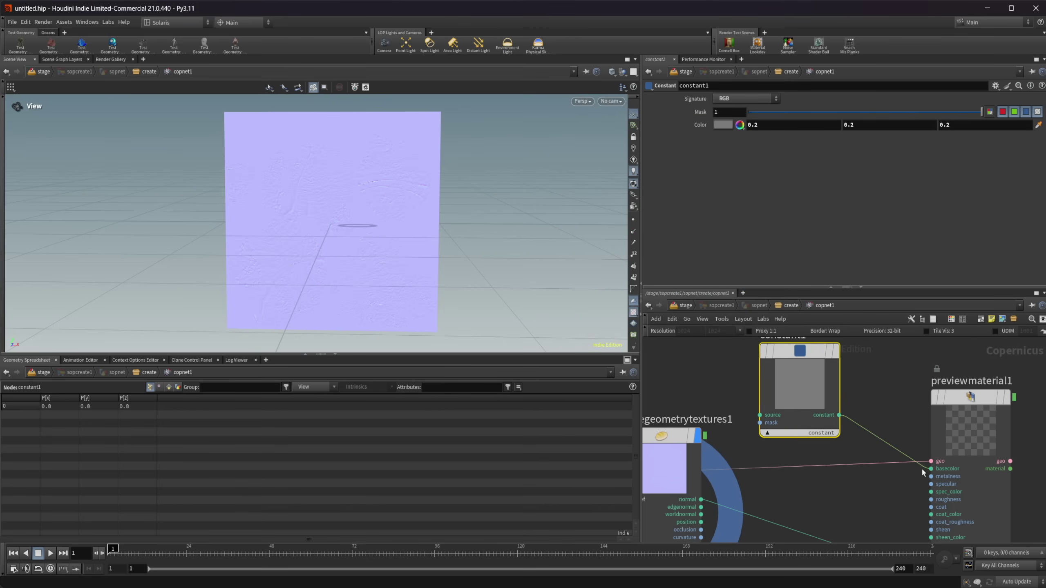
pyautogui.click(964, 421)
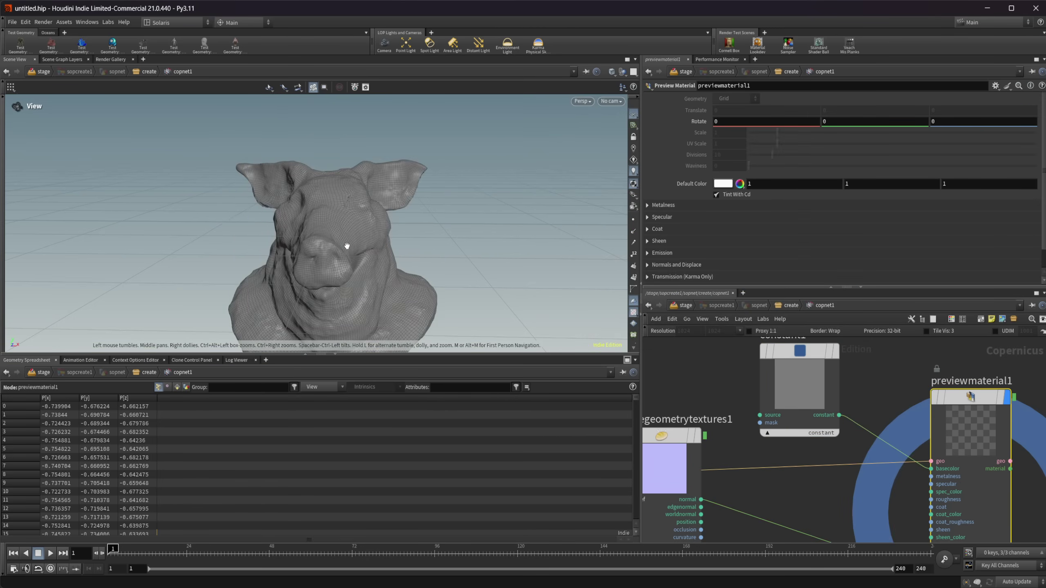
# - Switch to shaded display and set the constant colour to 0.5 mid grey
pyautogui.hotkey('shift', 'w')
pyautogui.click(830, 387)
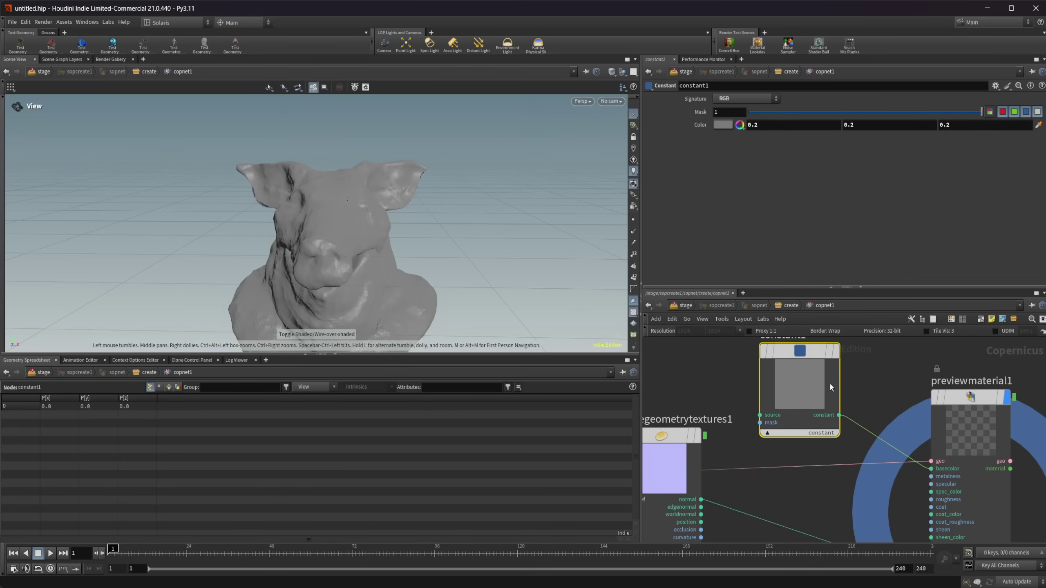
pyautogui.click(740, 125)
pyautogui.click(809, 195)
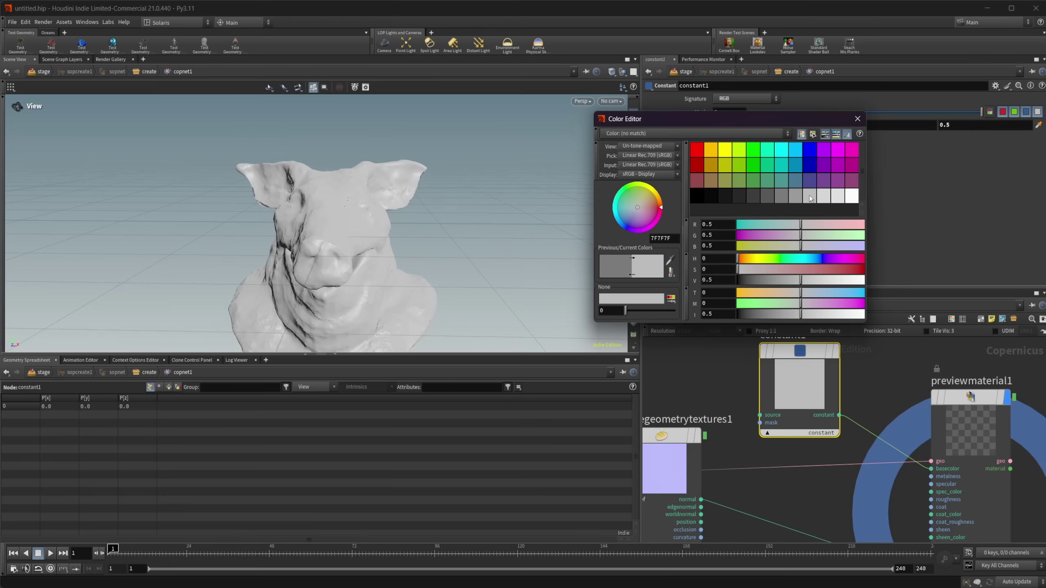
pyautogui.click(856, 119)
pyautogui.moveTo(396, 239)
pyautogui.mouseDown()
pyautogui.moveTo(420, 224)
pyautogui.moveTo(284, 230)
pyautogui.mouseUp()
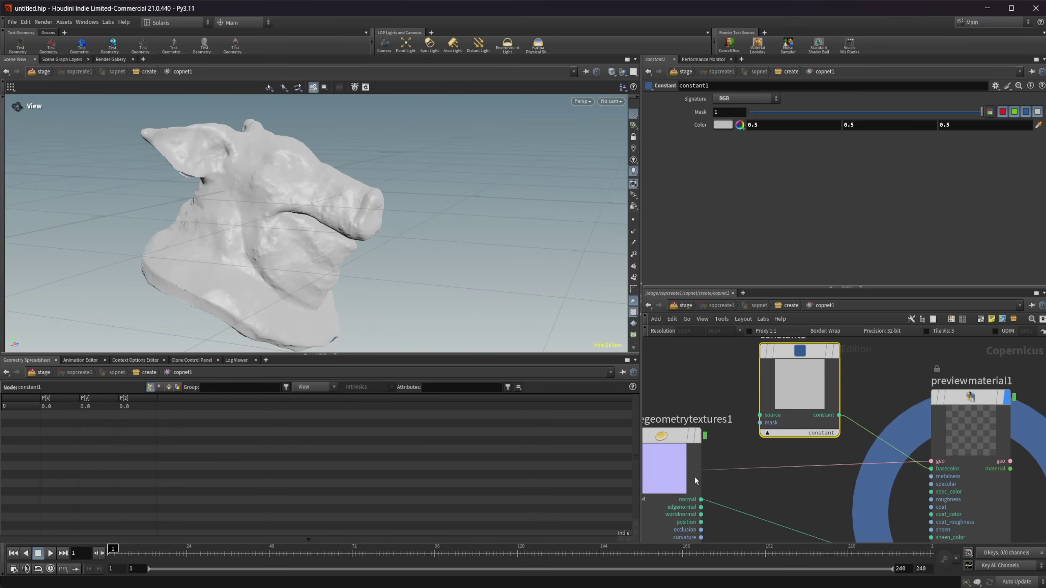
pyautogui.moveTo(411, 344); pyautogui.dragTo(337, 235)
# - Cut the old normal wire into the material, undoing an accidental geo-wire cut
pyautogui.moveTo(856, 490); pyautogui.dragTo(828, 486, button='middle')
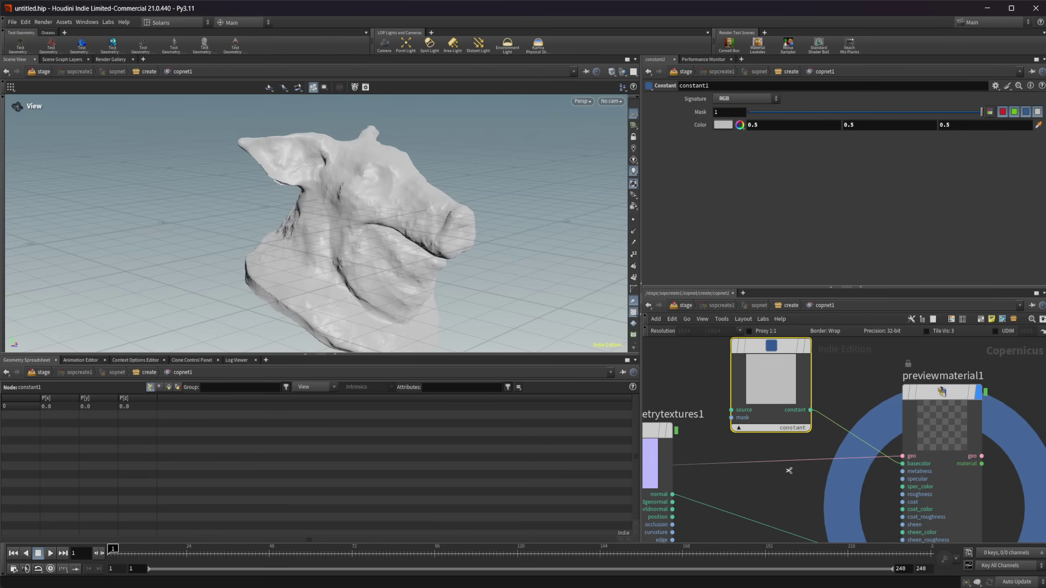
pyautogui.moveTo(789, 470); pyautogui.dragTo(787, 453)
pyautogui.hotkey('ctrl', 'z')
pyautogui.moveTo(783, 505); pyautogui.dragTo(774, 468, button='middle')
pyautogui.moveTo(761, 469); pyautogui.dragTo(736, 520)
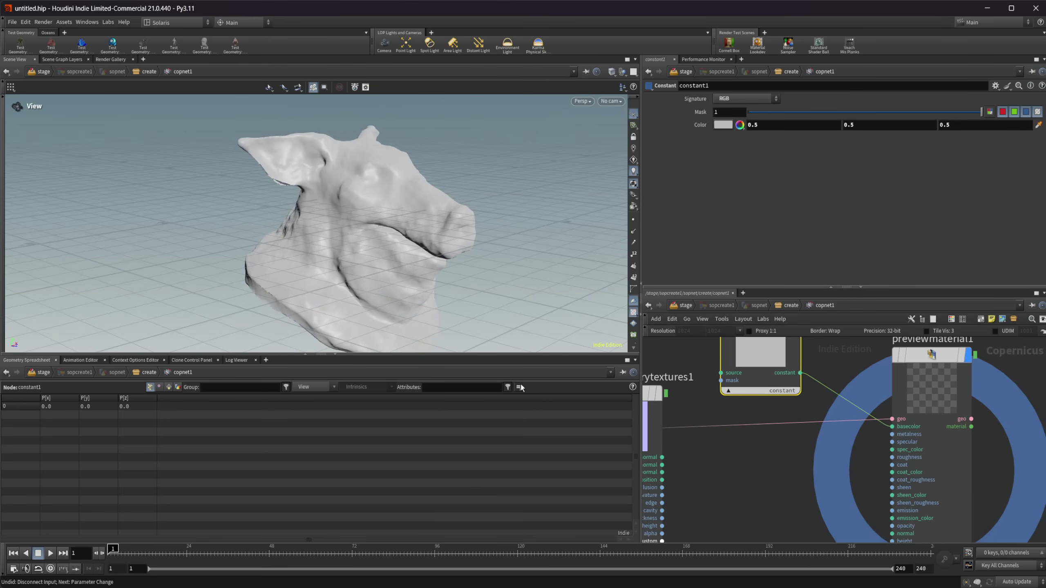
pyautogui.moveTo(408, 241)
pyautogui.mouseDown()
pyautogui.moveTo(350, 252)
pyautogui.moveTo(454, 263)
pyautogui.moveTo(408, 260)
pyautogui.mouseUp()
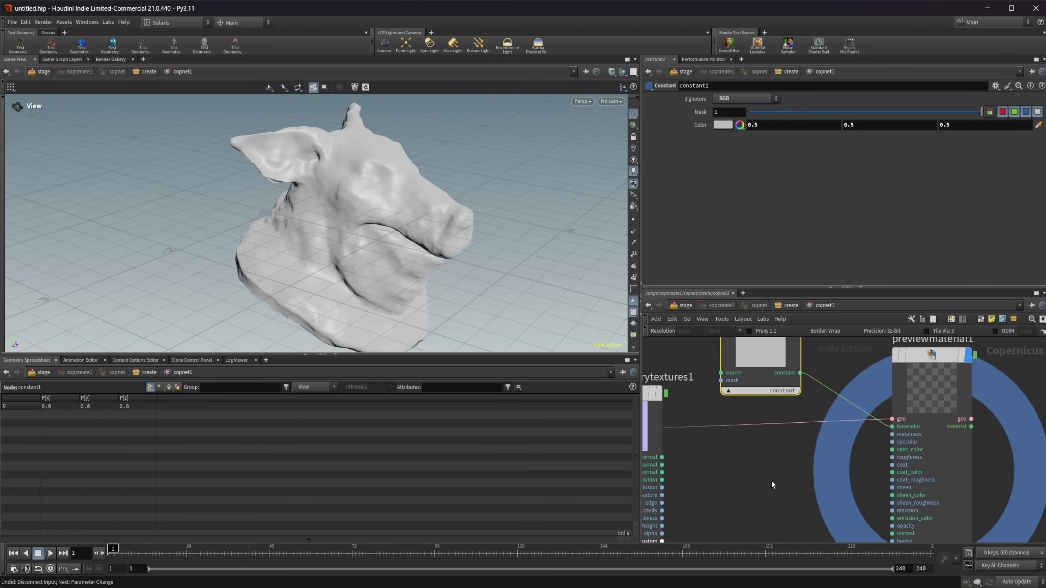
# - Wire bakegeometrytextures1's normal output into previewmaterial1's normal input
pyautogui.moveTo(770, 483); pyautogui.dragTo(795, 439, button='middle')
pyautogui.moveTo(687, 413); pyautogui.dragTo(916, 489)
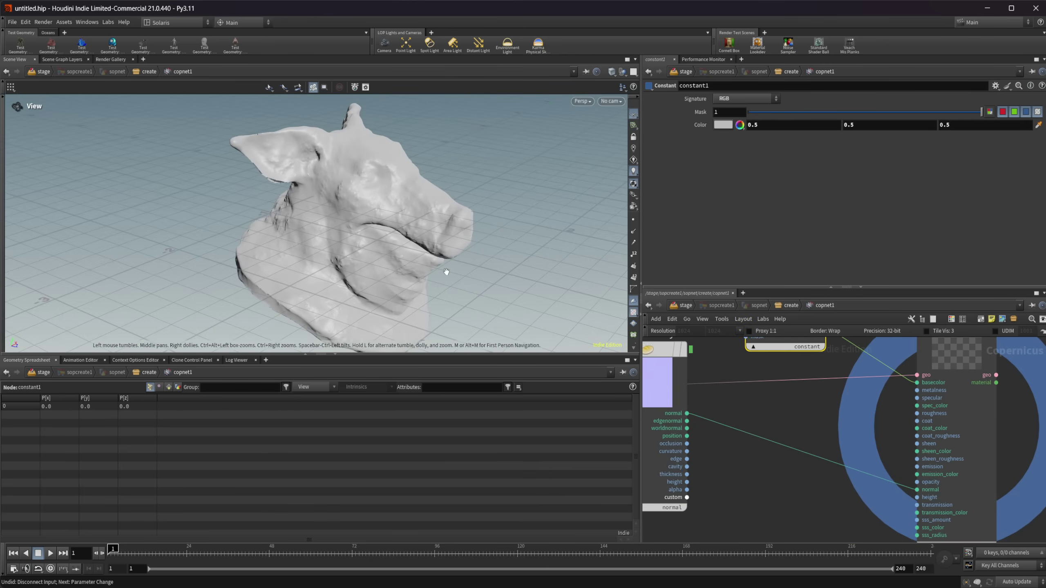
pyautogui.moveTo(445, 271); pyautogui.dragTo(460, 166)
pyautogui.scroll(3, 380, 200)
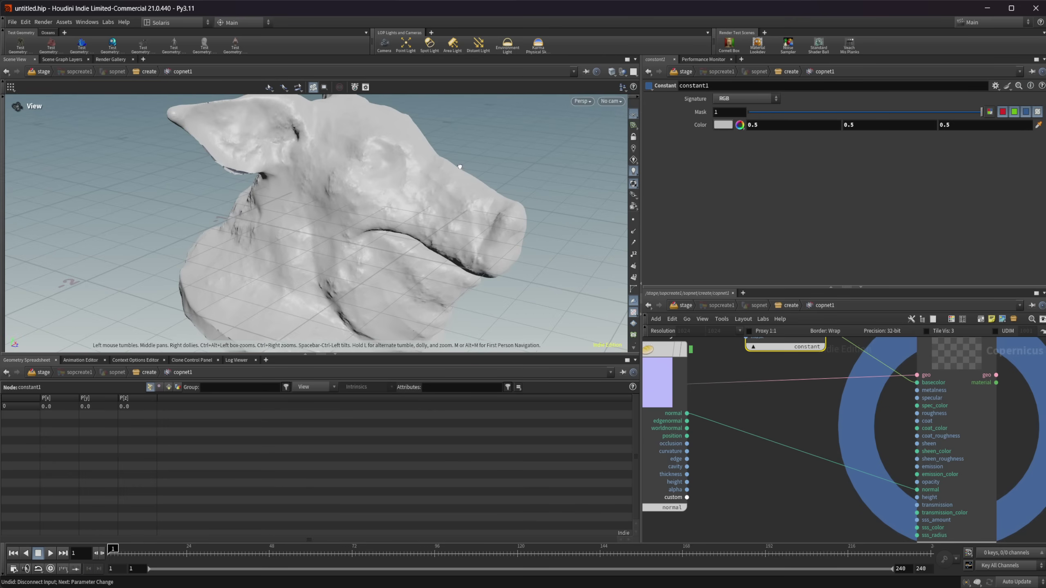
pyautogui.moveTo(801, 426); pyautogui.dragTo(851, 437, button='middle')
# - Try the Embree v3.13.1 tracer on the bake node, then revert to Optix v9.0
pyautogui.click(712, 391)
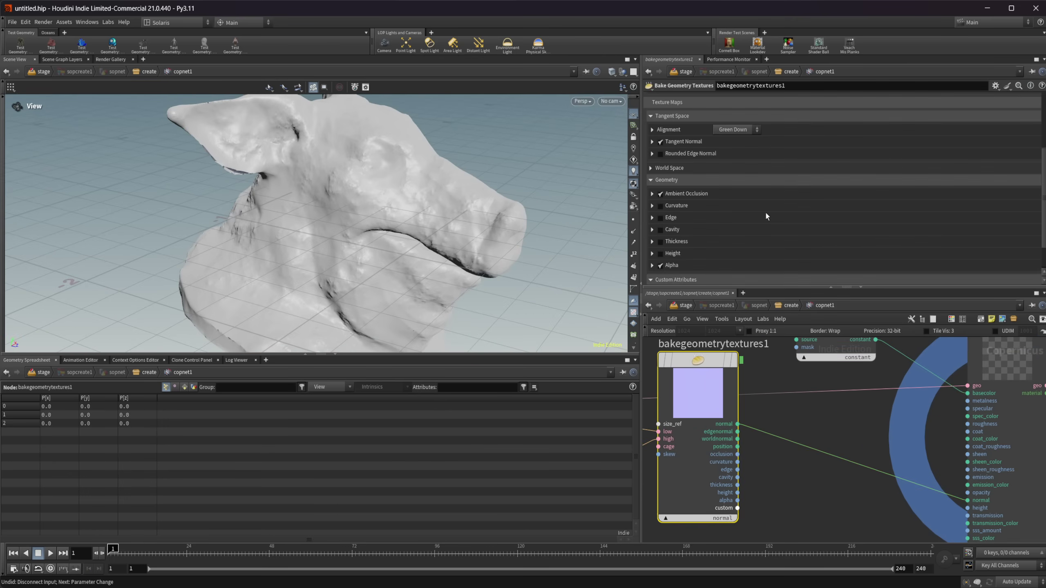
pyautogui.scroll(4, 768, 194)
pyautogui.scroll(1, 769, 196)
pyautogui.click(742, 113)
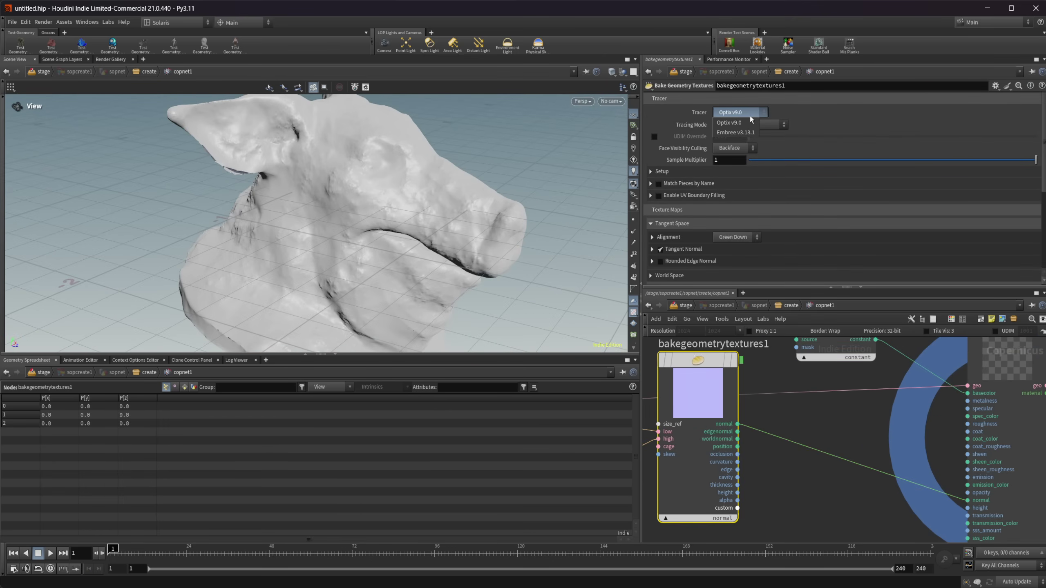
pyautogui.click(737, 133)
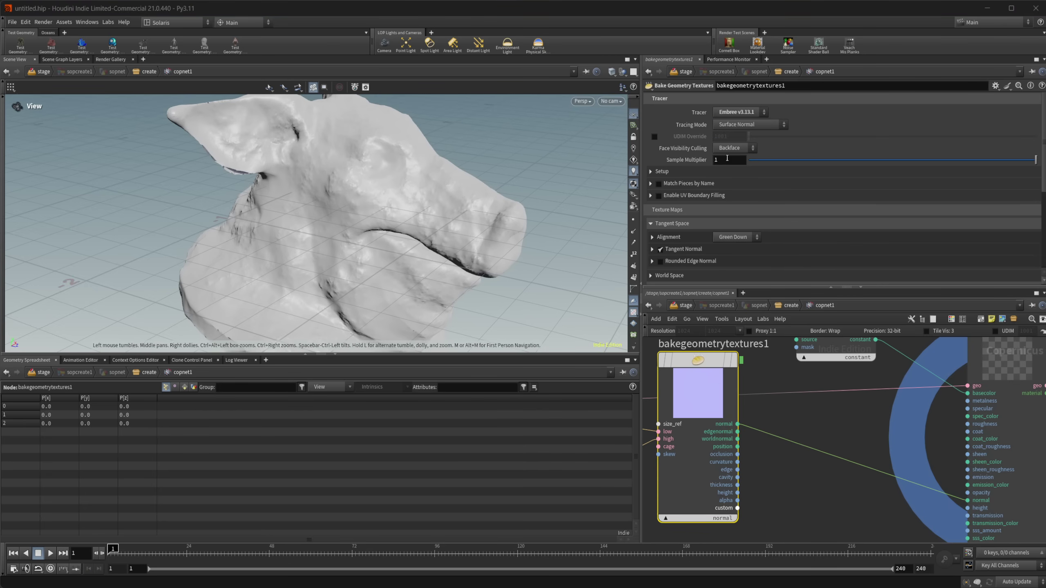
pyautogui.click(737, 113)
pyautogui.click(737, 126)
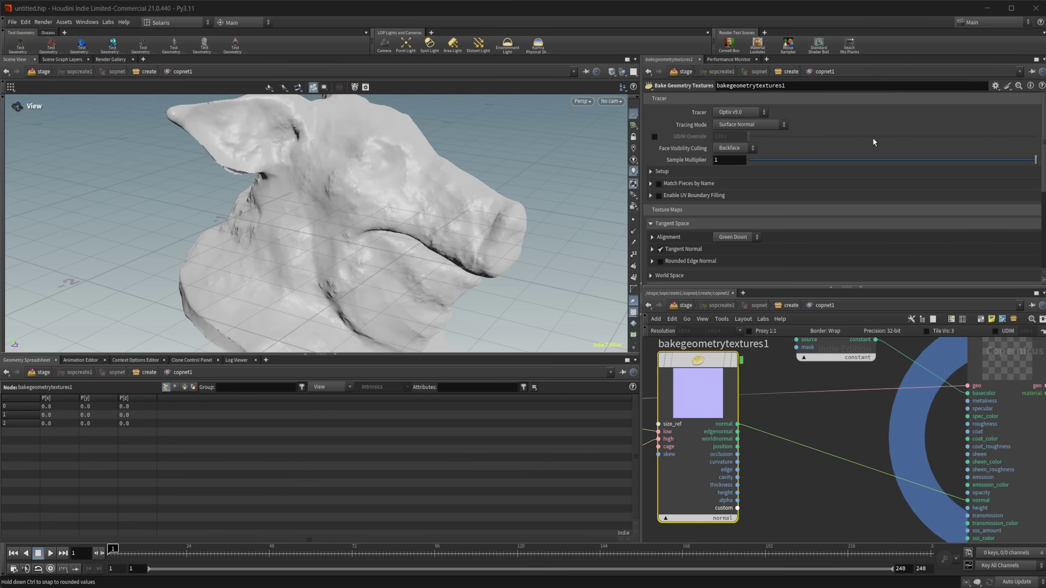
# - Review the Tangent Normal settings and expand the Ambient Occlusion settings
pyautogui.scroll(-3, 718, 179)
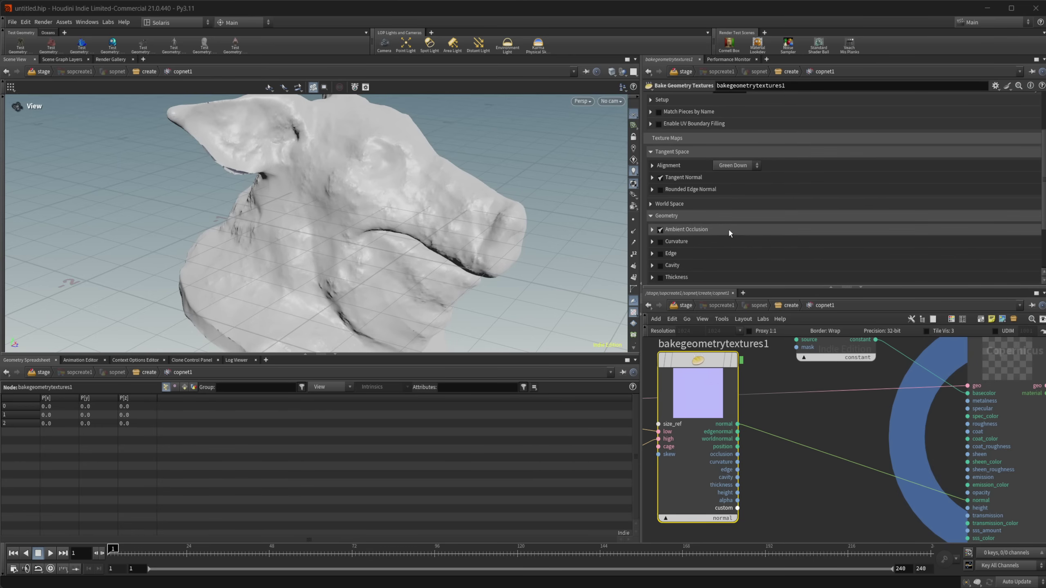
pyautogui.click(651, 178)
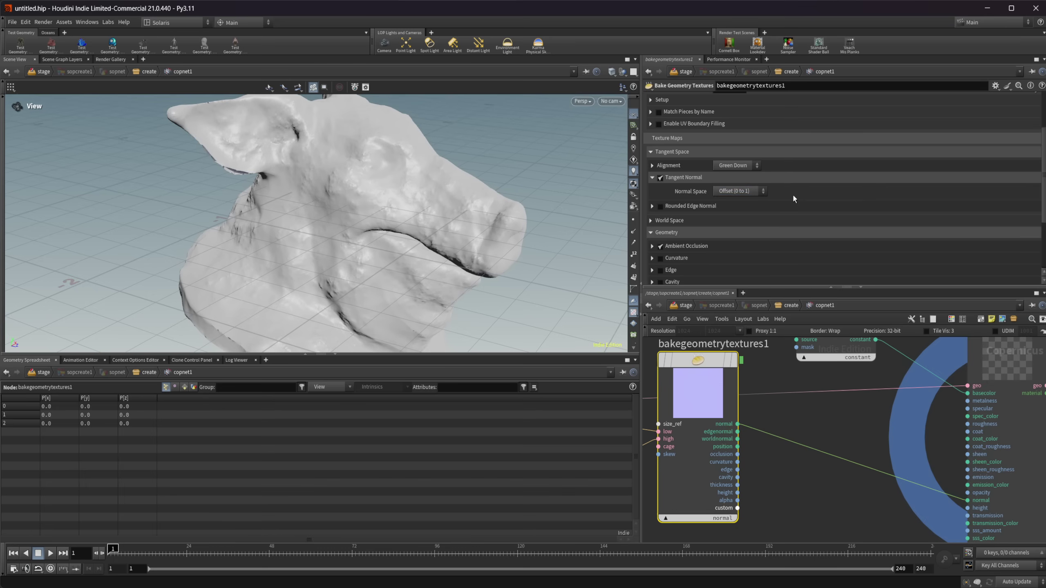
pyautogui.click(651, 179)
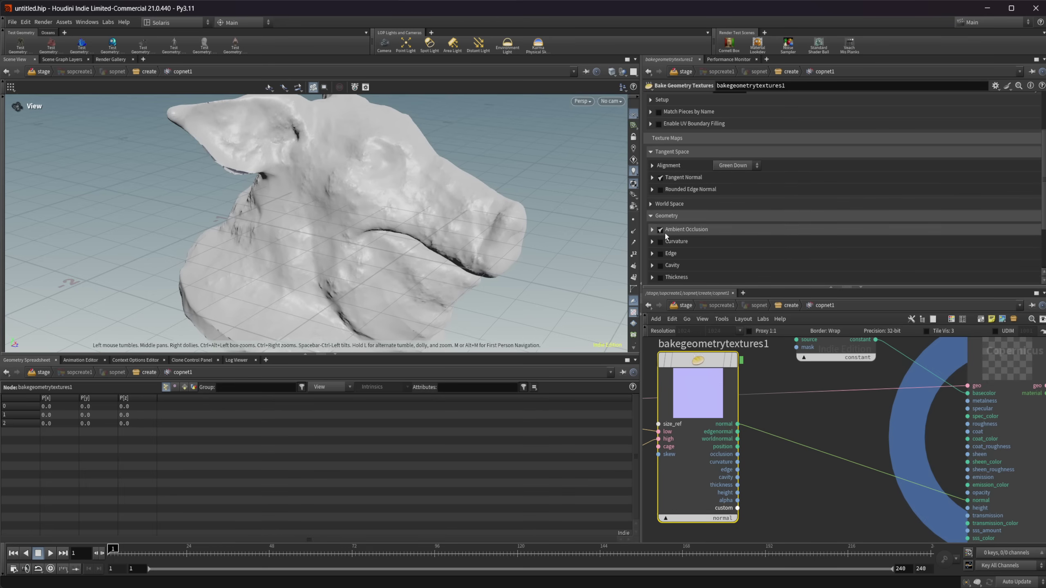
pyautogui.click(652, 232)
pyautogui.scroll(-2, 725, 235)
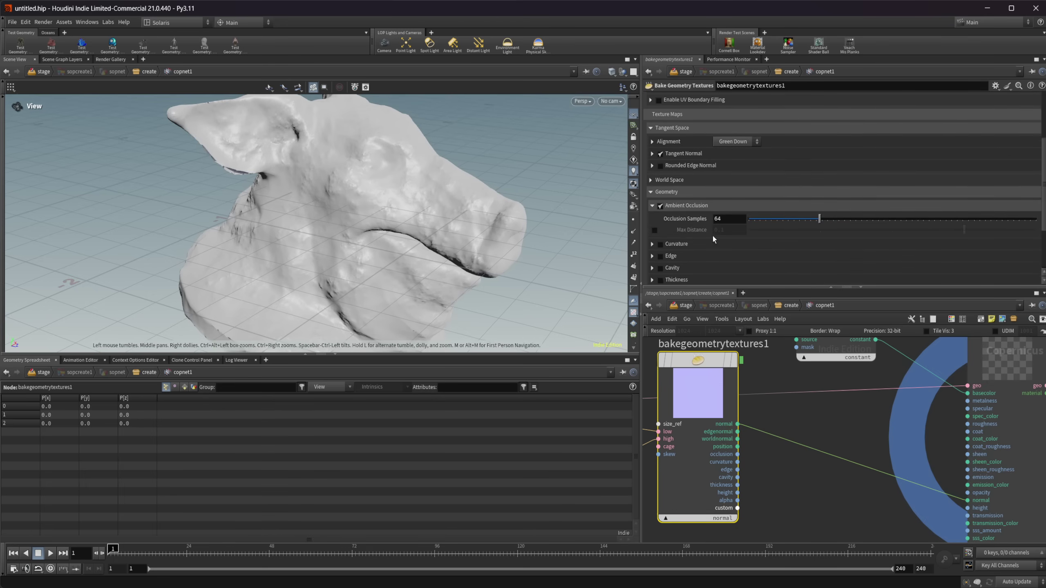
# - Enable the Curvature, Thickness and Height maps
pyautogui.click(652, 232)
pyautogui.scroll(-5, 731, 234)
pyautogui.click(661, 172)
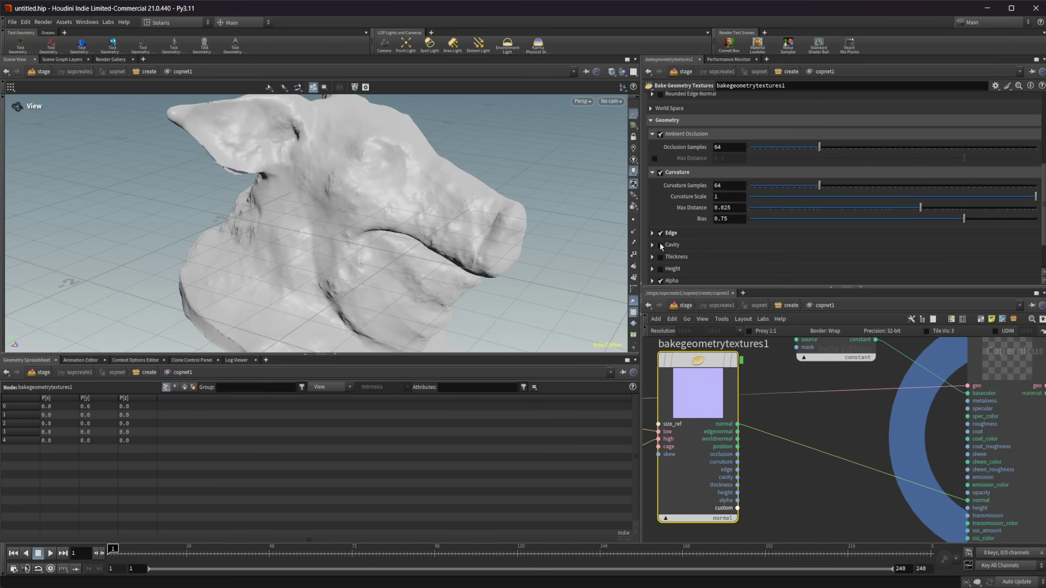
pyautogui.click(660, 257)
pyautogui.click(660, 268)
pyautogui.scroll(-4, 725, 247)
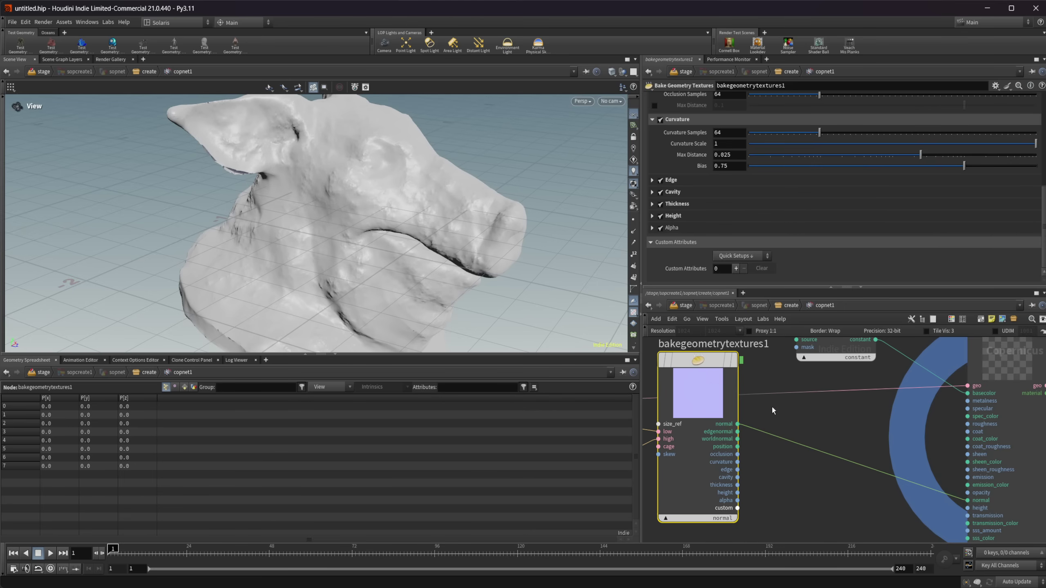
# - Display bakegeometrytextures1 with its normal output shown in the viewport
pyautogui.moveTo(772, 407); pyautogui.dragTo(776, 368, button='middle')
pyautogui.click(733, 477)
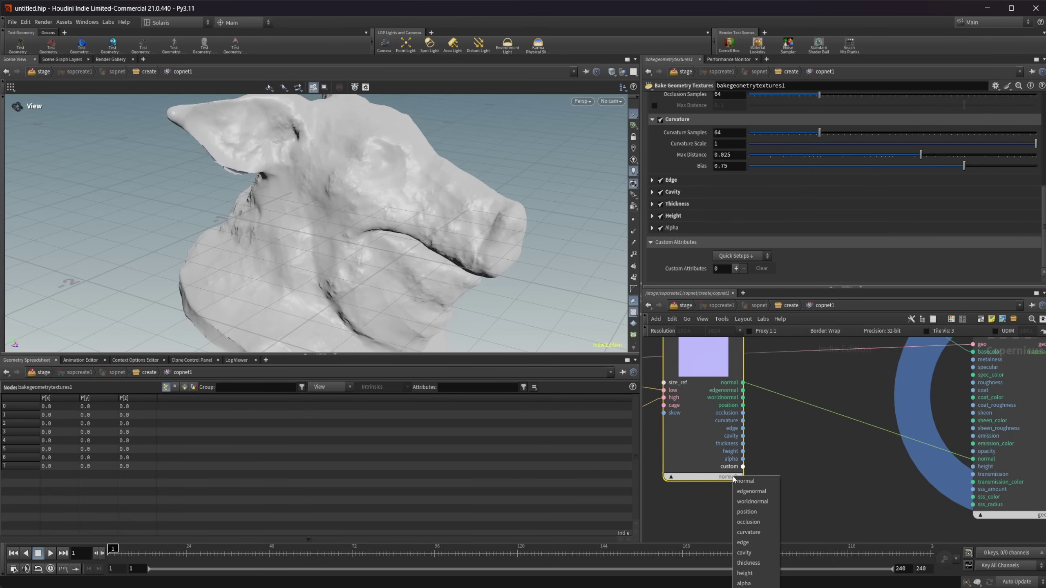
pyautogui.click(686, 417)
pyautogui.press('r')
pyautogui.click(688, 361)
pyautogui.moveTo(415, 230); pyautogui.dragTo(272, 218)
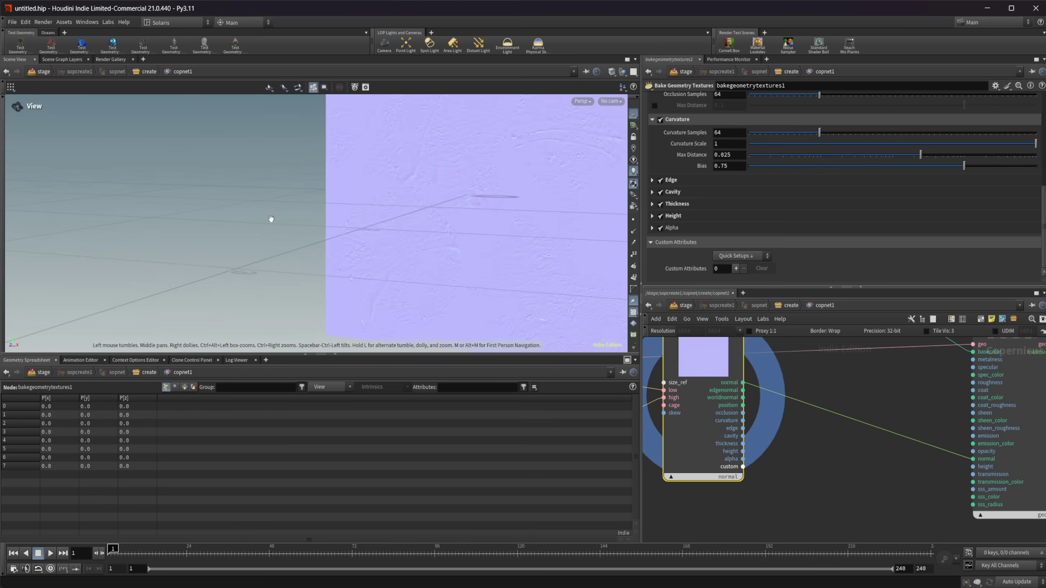
pyautogui.scroll(-5, 366, 224)
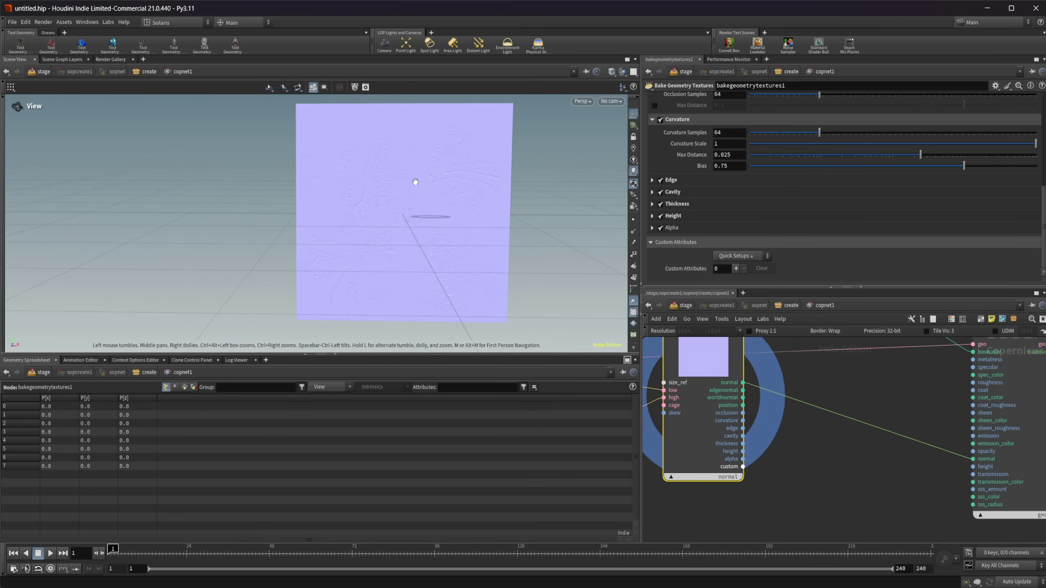
# - Set the viewport background colour scheme to Dark
pyautogui.press('d')
pyautogui.click(441, 129)
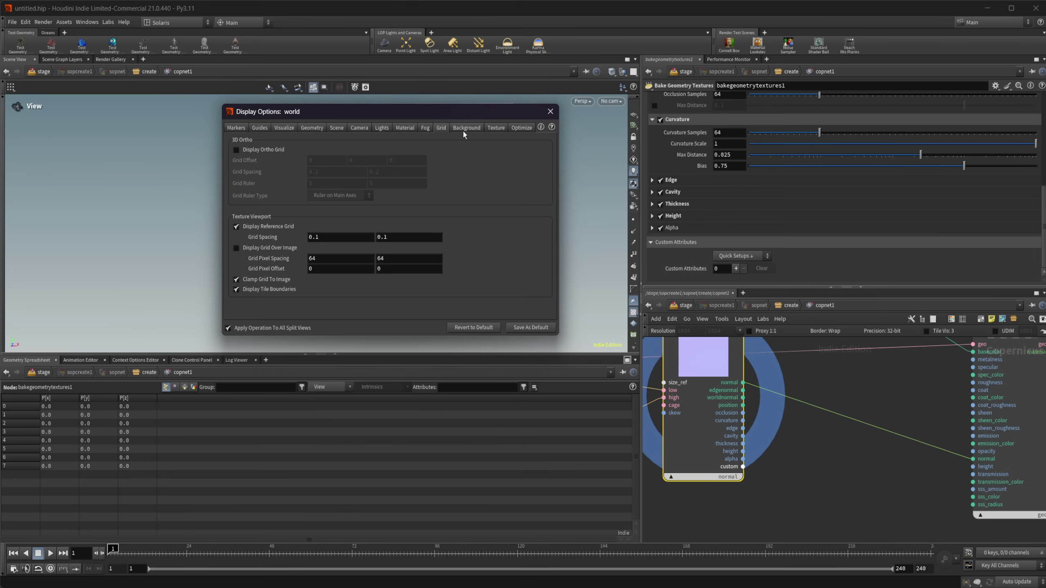
pyautogui.click(464, 129)
pyautogui.click(299, 142)
pyautogui.click(304, 162)
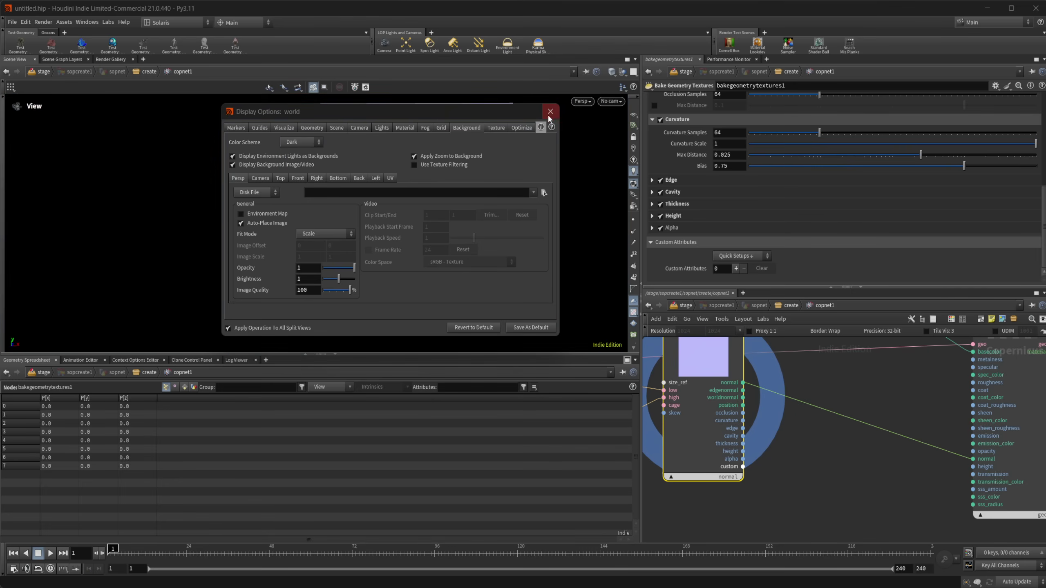
pyautogui.click(549, 112)
pyautogui.scroll(3, 395, 198)
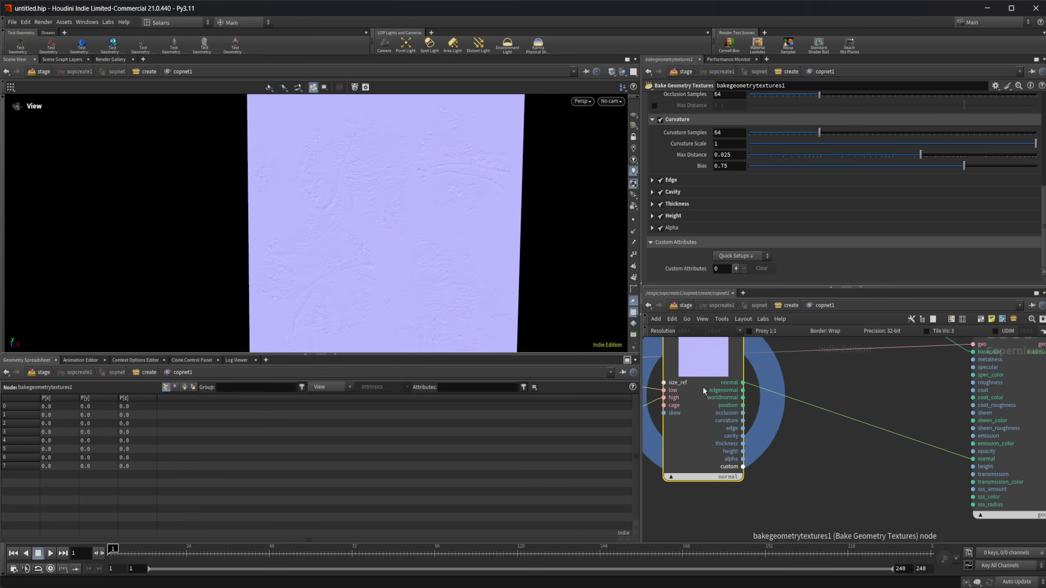
# - Preview the edgenormal and worldnormal bake outputs in the viewport
pyautogui.click(728, 477)
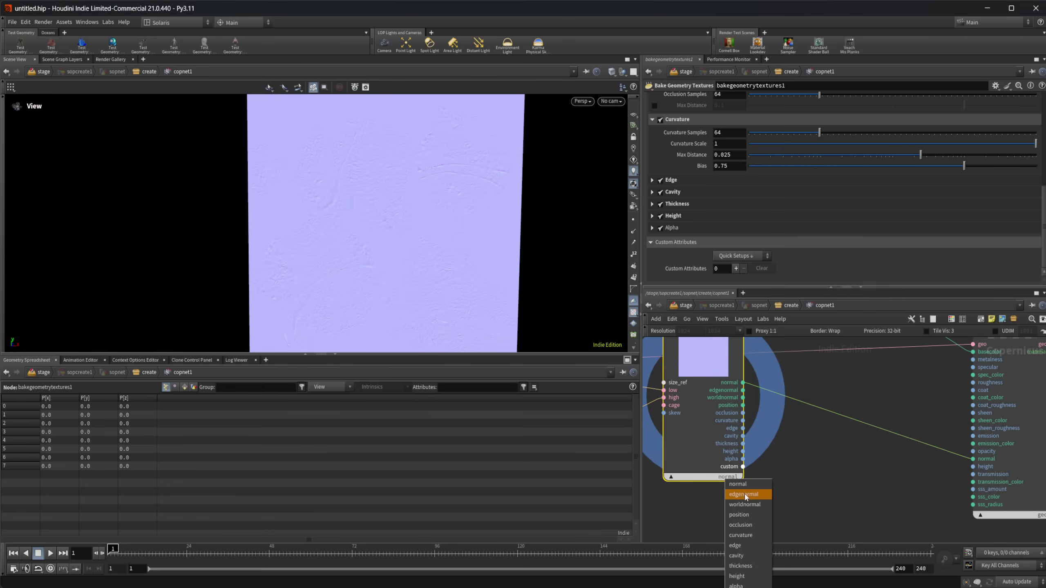
pyautogui.click(737, 494)
pyautogui.scroll(3, 711, 206)
pyautogui.scroll(2, 711, 206)
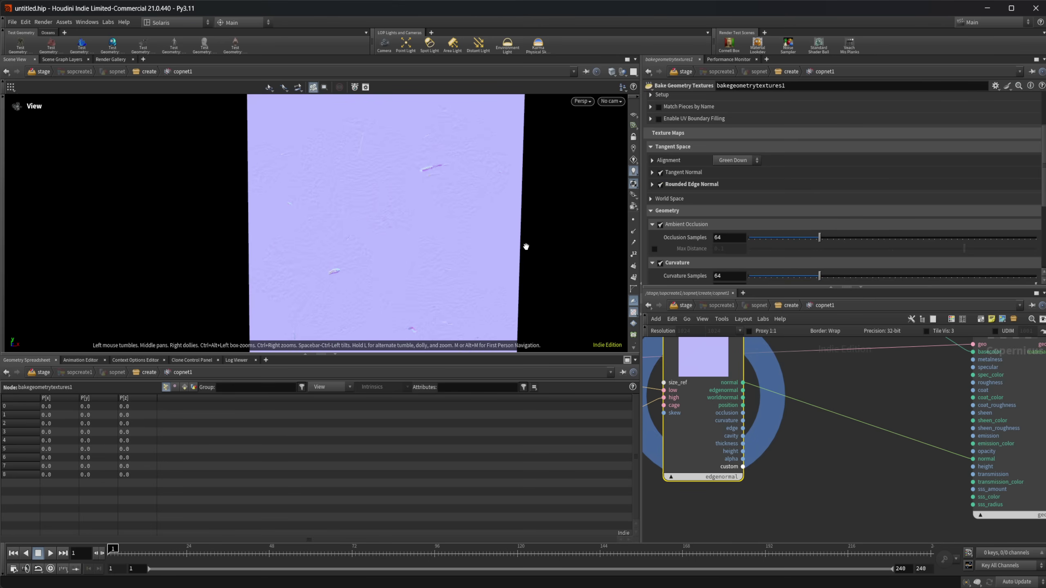
pyautogui.click(724, 477)
pyautogui.click(735, 492)
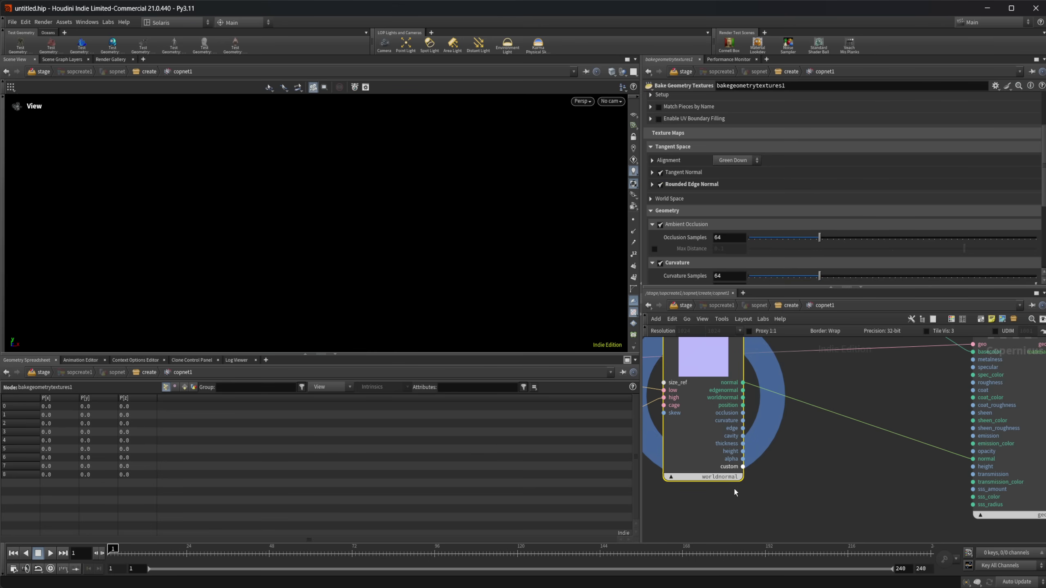
pyautogui.scroll(1, 734, 204)
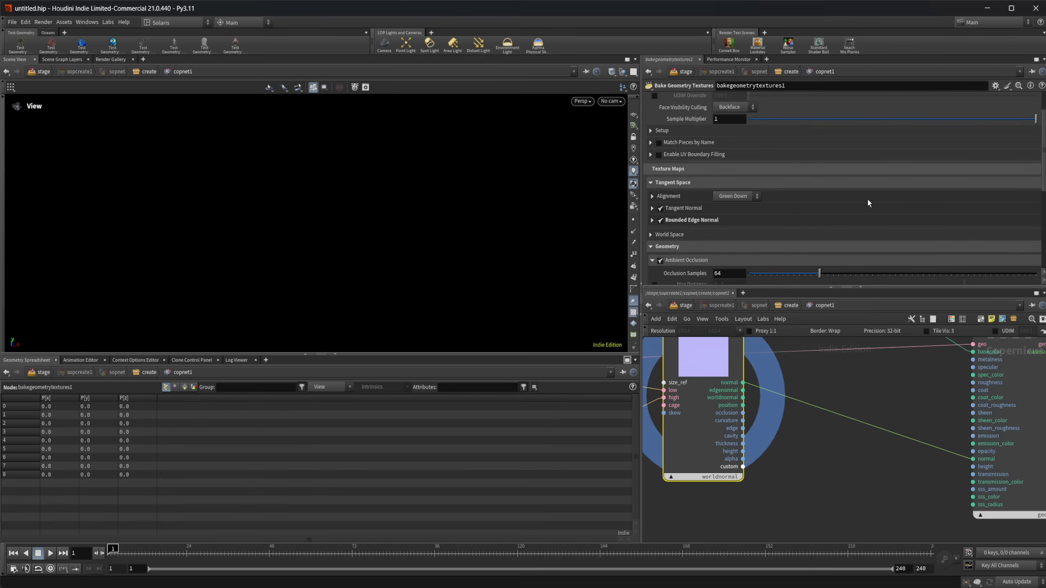
pyautogui.scroll(-4, 789, 211)
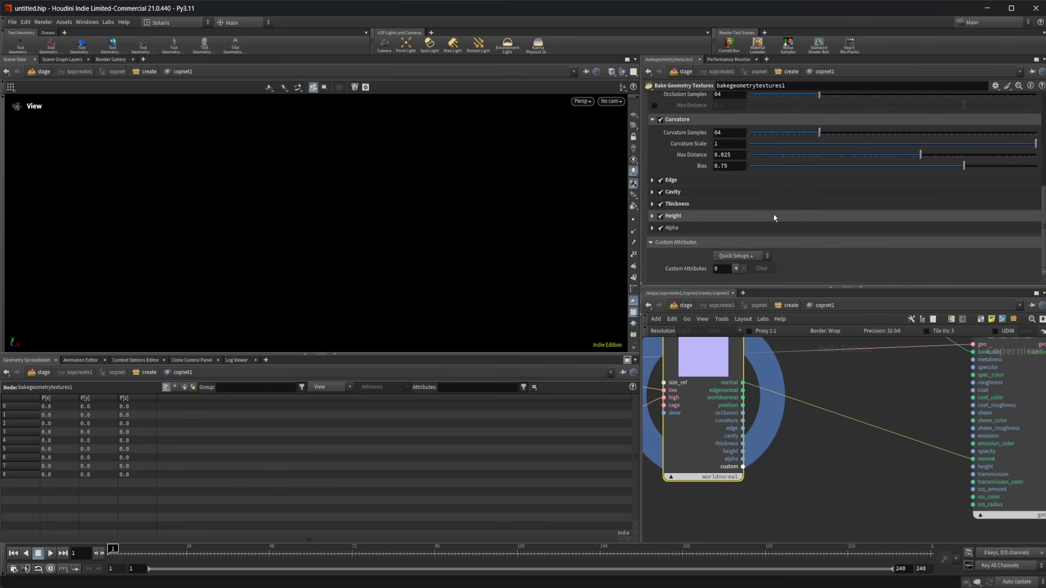
pyautogui.scroll(2, 717, 188)
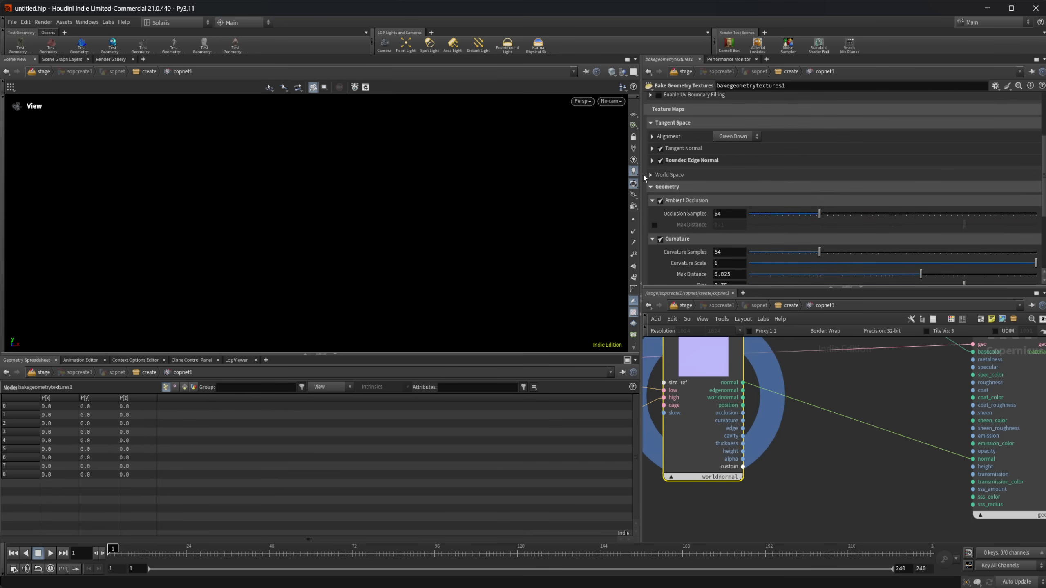
# - Enable the World Normal and Position bakes under World Space, then preview the position map
pyautogui.click(650, 174)
pyautogui.click(660, 200)
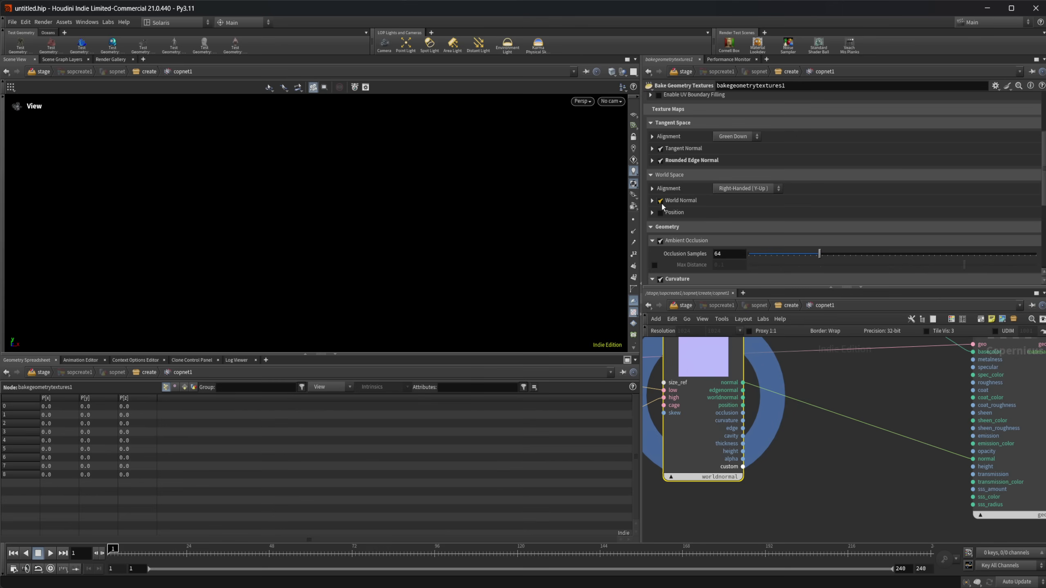
pyautogui.click(660, 212)
pyautogui.click(734, 477)
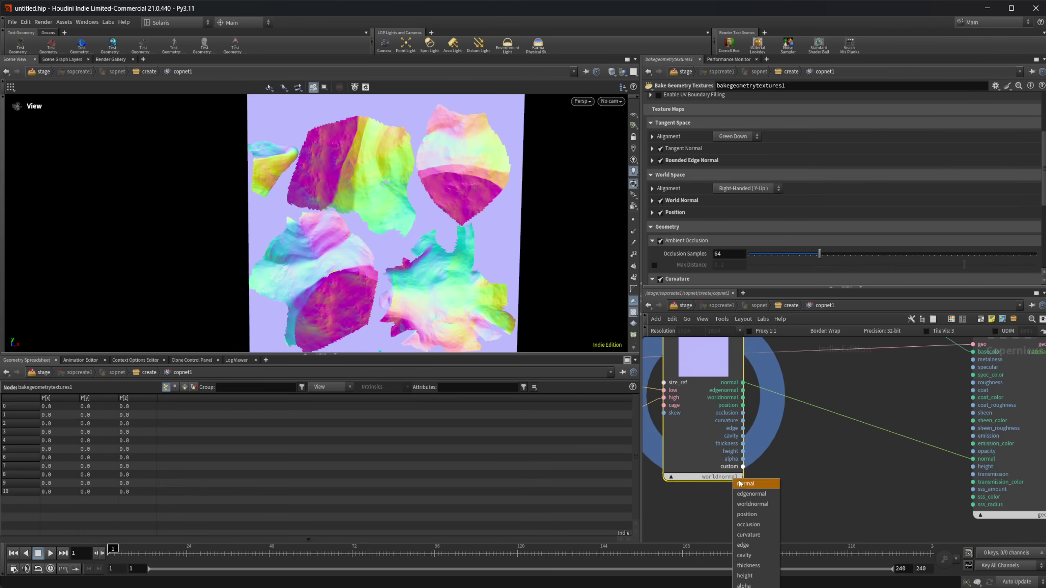
pyautogui.click(746, 514)
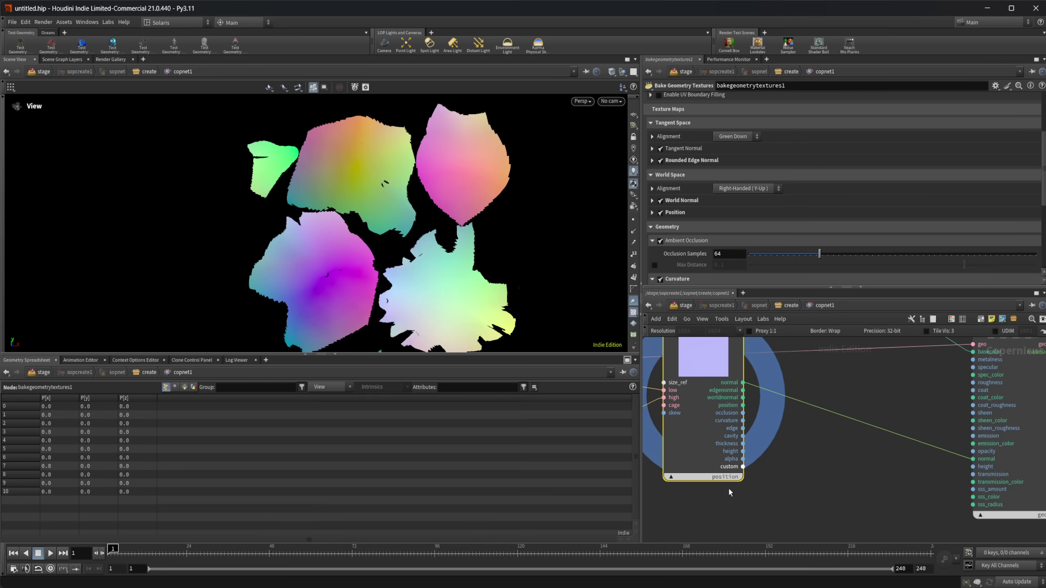
# - Preview the occlusion, curvature, edge, cavity, thickness and height maps one after another
pyautogui.click(727, 477)
pyautogui.click(743, 522)
pyautogui.click(727, 477)
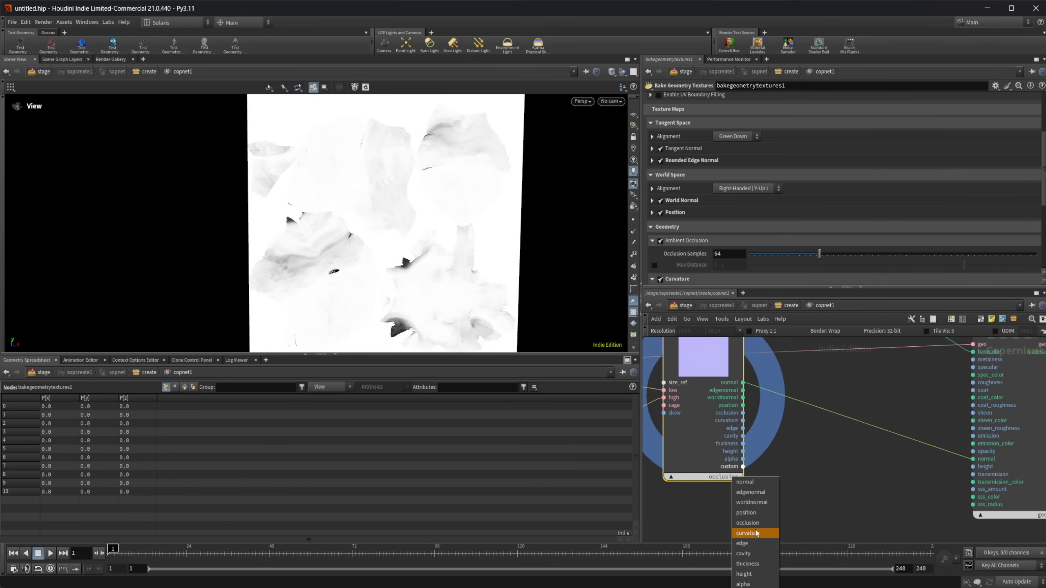
pyautogui.click(743, 531)
pyautogui.click(727, 477)
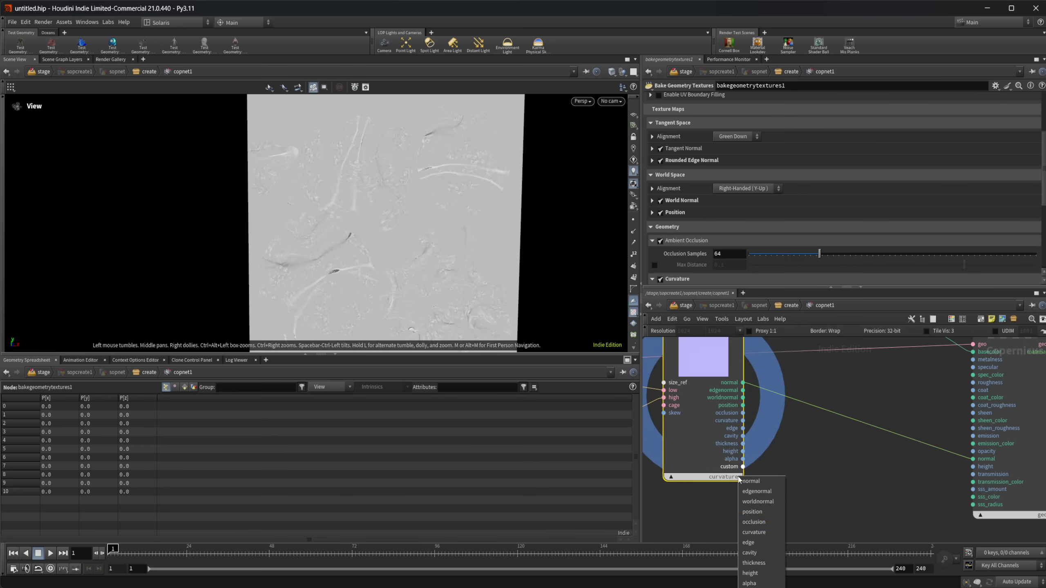
pyautogui.click(756, 543)
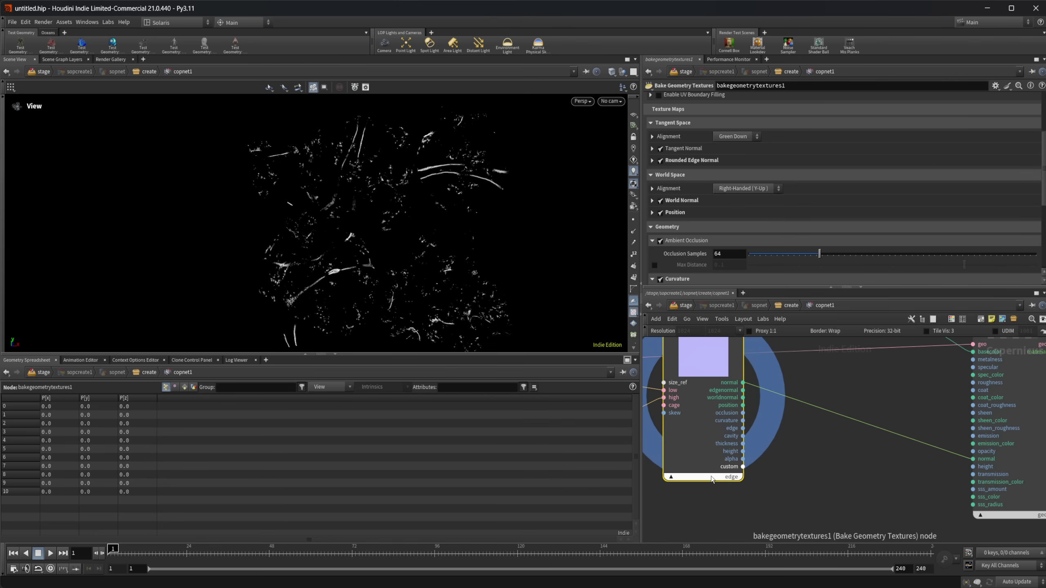
pyautogui.click(713, 478)
pyautogui.click(741, 552)
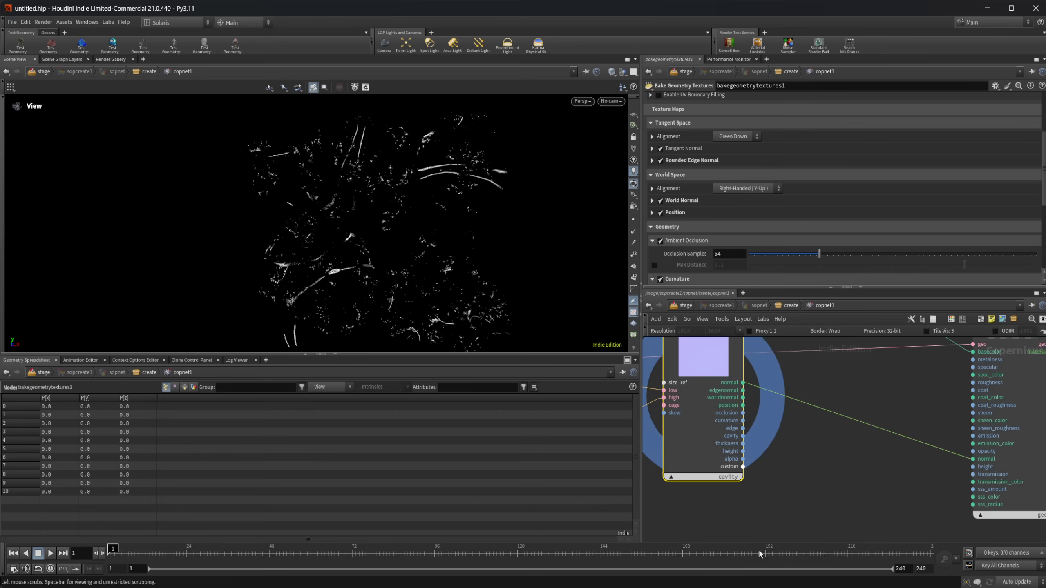
pyautogui.click(734, 477)
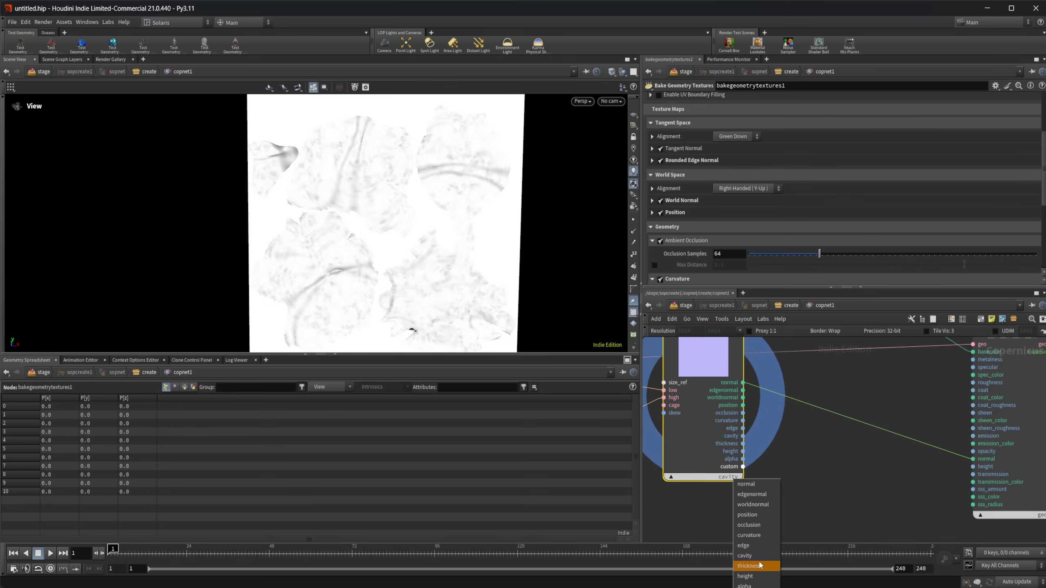
pyautogui.click(745, 565)
pyautogui.click(727, 478)
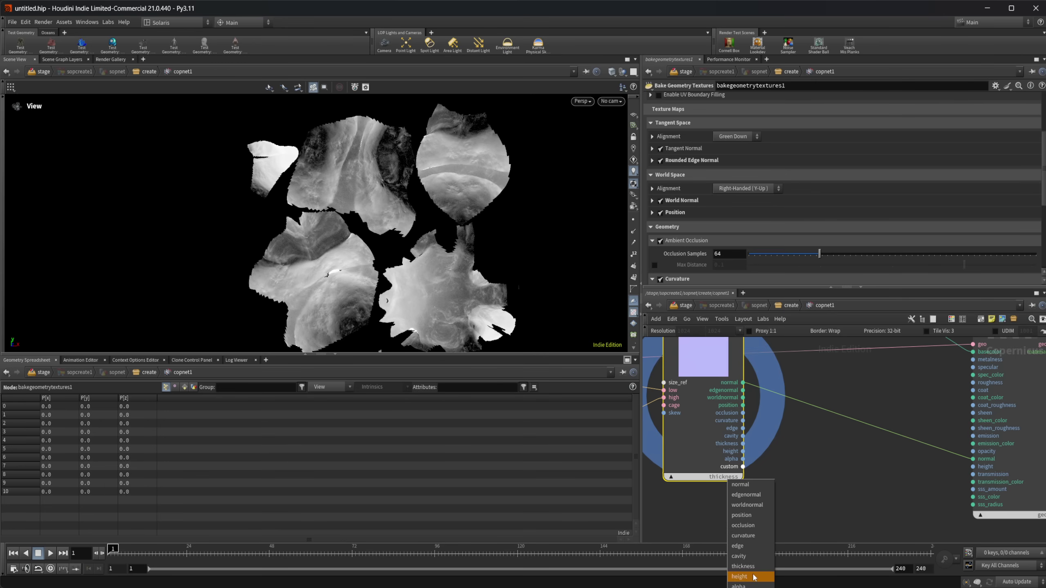
pyautogui.click(753, 578)
# - Keep the height map's space as True Displacement, with the height bake left enabled
pyautogui.scroll(-4, 723, 260)
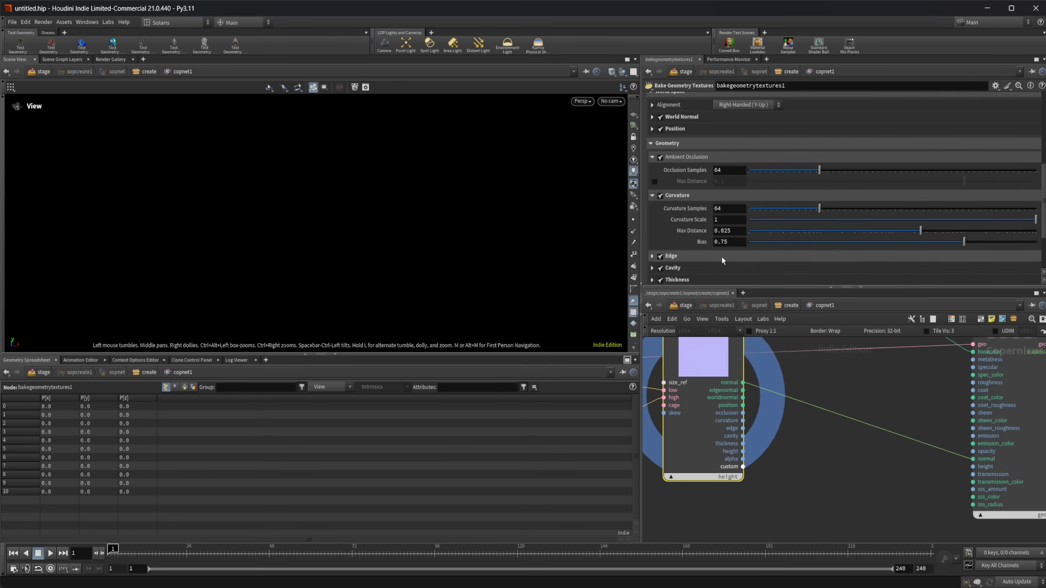
pyautogui.scroll(-4, 710, 237)
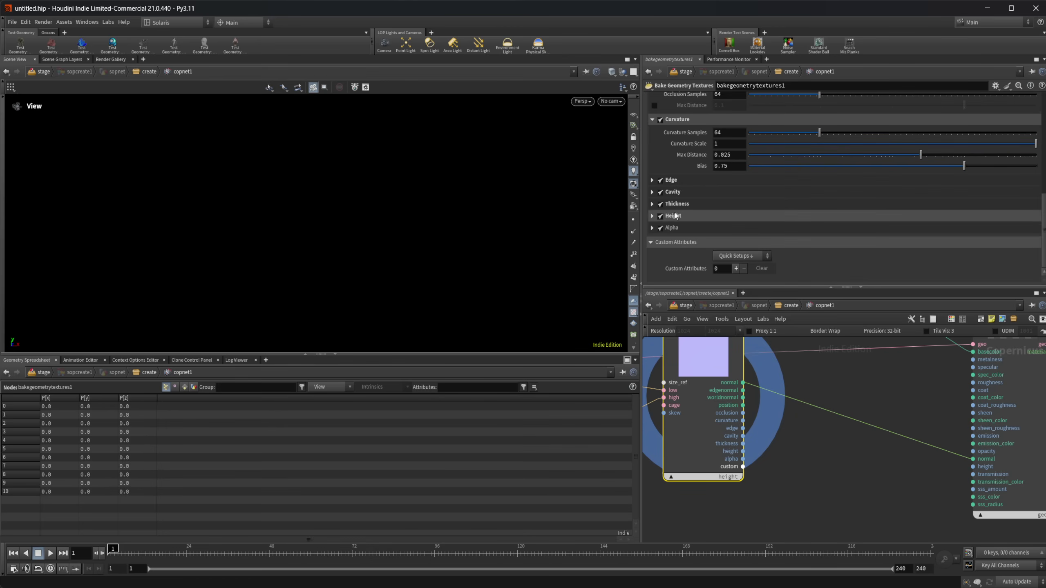
pyautogui.click(651, 216)
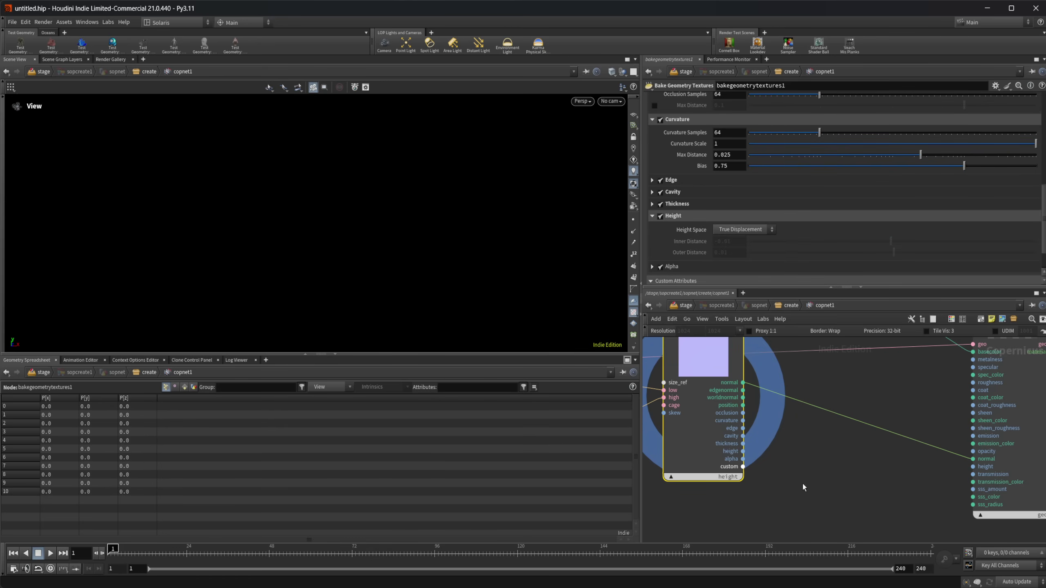
pyautogui.click(755, 230)
pyautogui.click(760, 241)
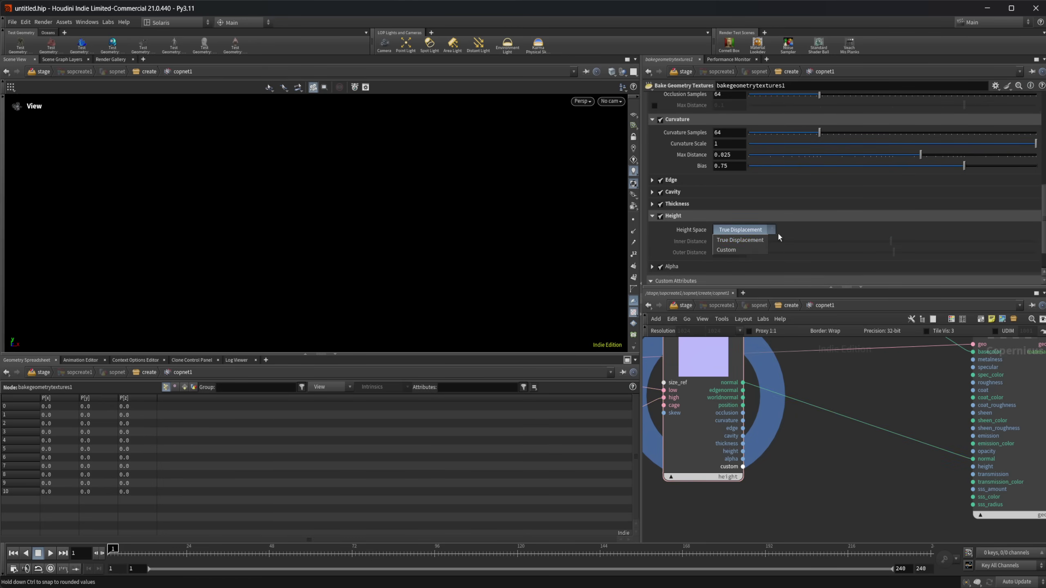
pyautogui.click(660, 216)
pyautogui.click(659, 215)
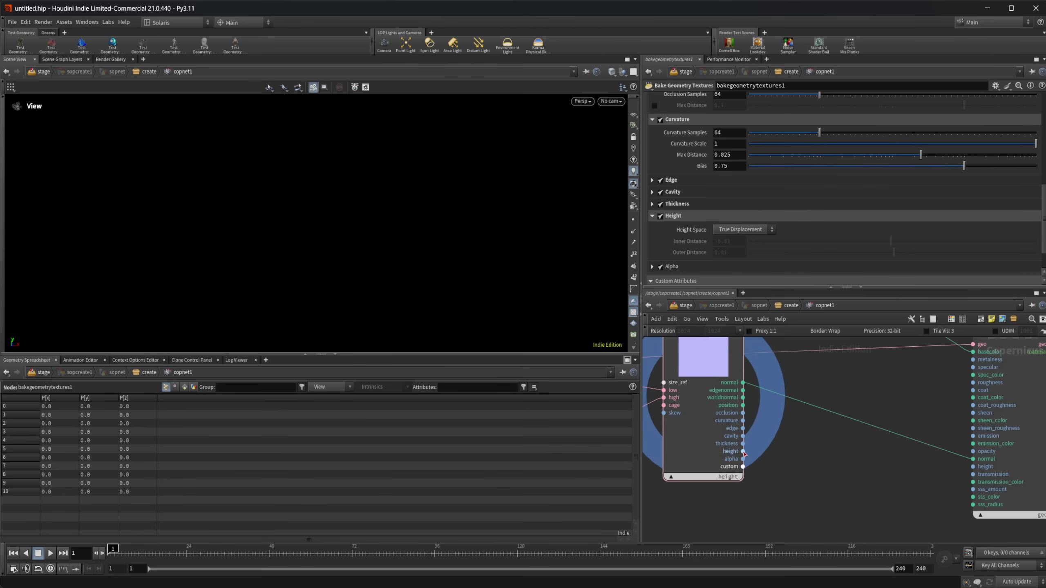
# - Preview the alpha mask, then return the viewport to the normal map
pyautogui.click(737, 477)
pyautogui.click(755, 584)
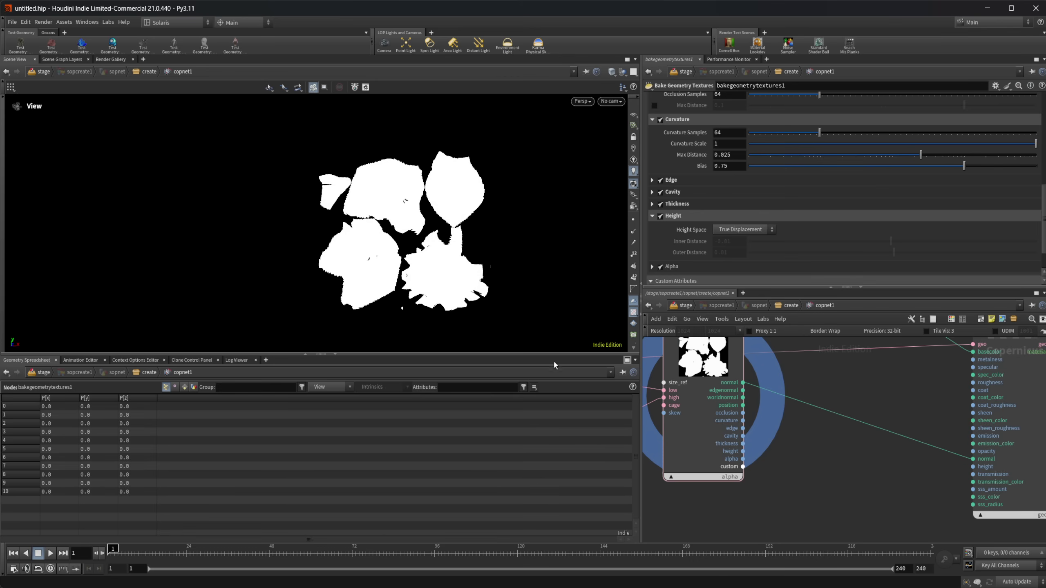
pyautogui.click(729, 477)
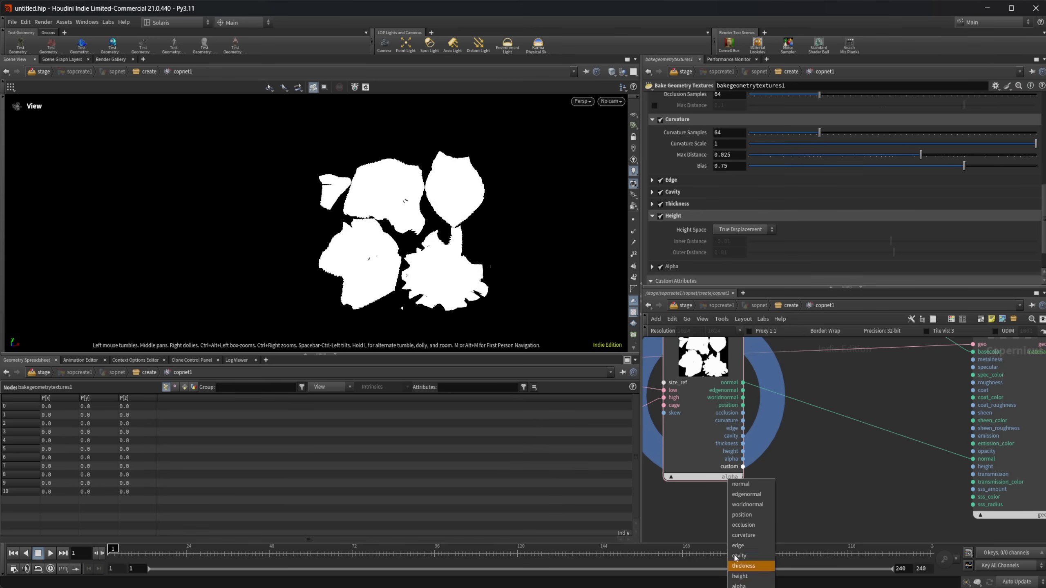
pyautogui.click(777, 453)
pyautogui.click(727, 477)
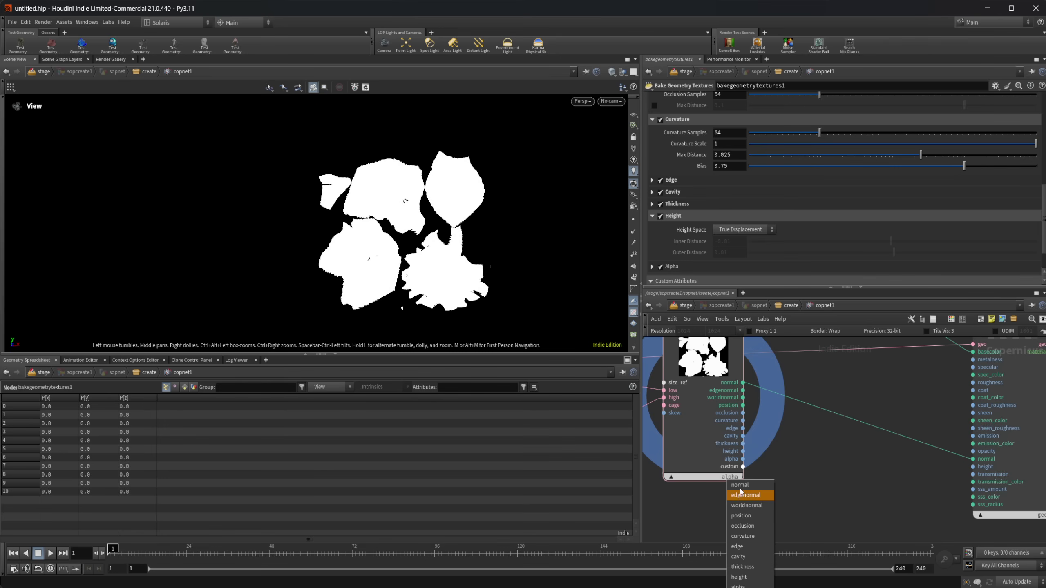
pyautogui.click(740, 489)
# - Expand the Edge map settings on bakegeometrytextures1
pyautogui.moveTo(420, 240); pyautogui.dragTo(402, 227)
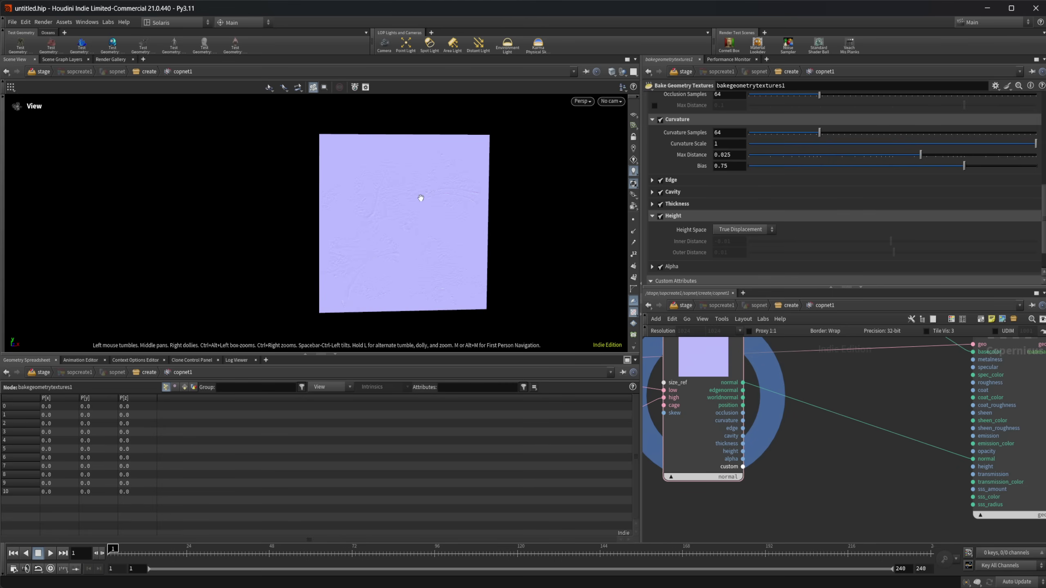
pyautogui.moveTo(749, 416); pyautogui.dragTo(770, 462, button='middle')
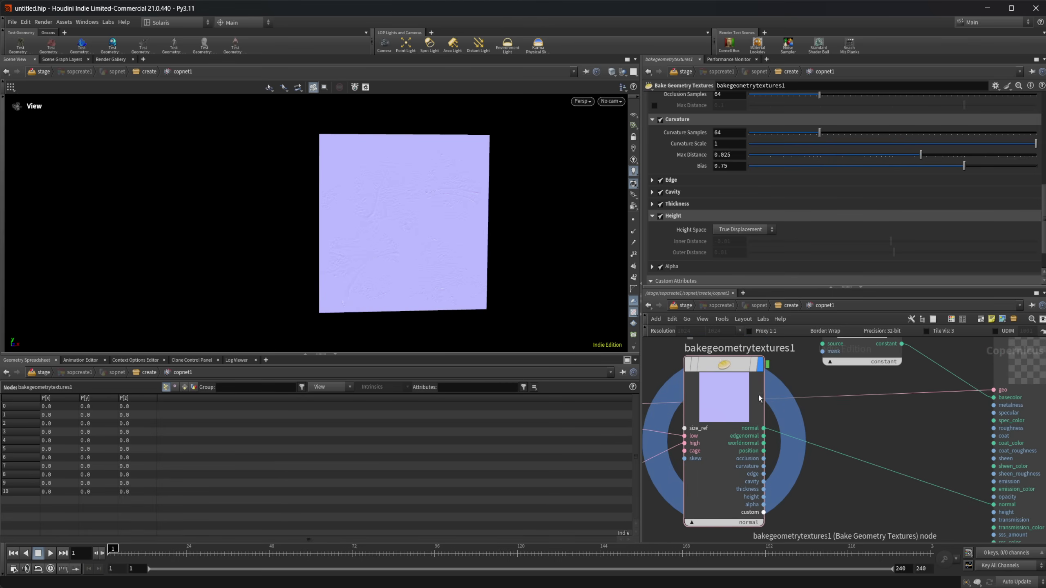
pyautogui.click(659, 181)
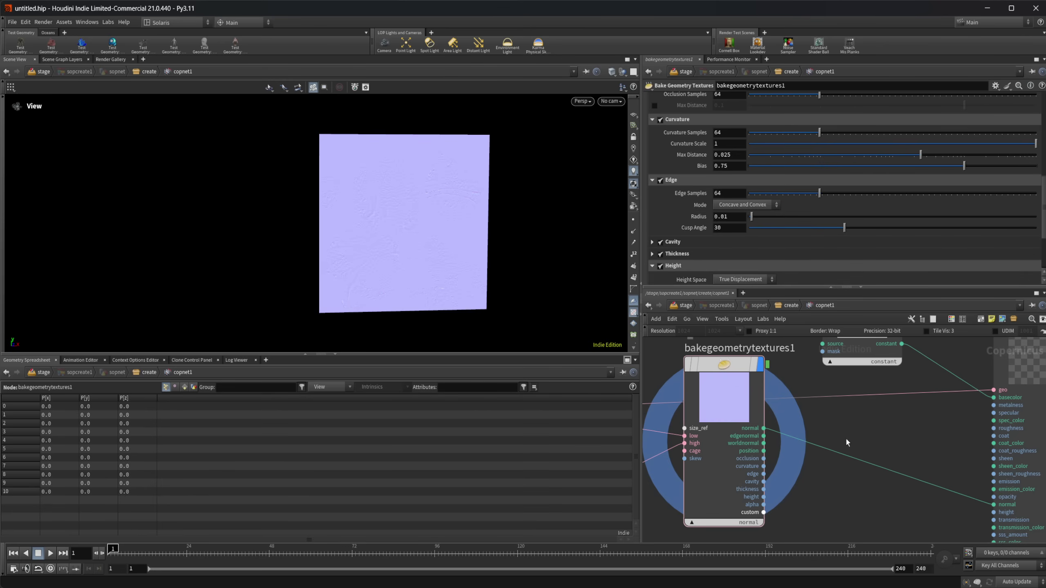
# - Display previewmaterial1 on the pig head and pin the spreadsheet to it
pyautogui.moveTo(887, 449); pyautogui.dragTo(860, 453, button='middle')
pyautogui.click(989, 378)
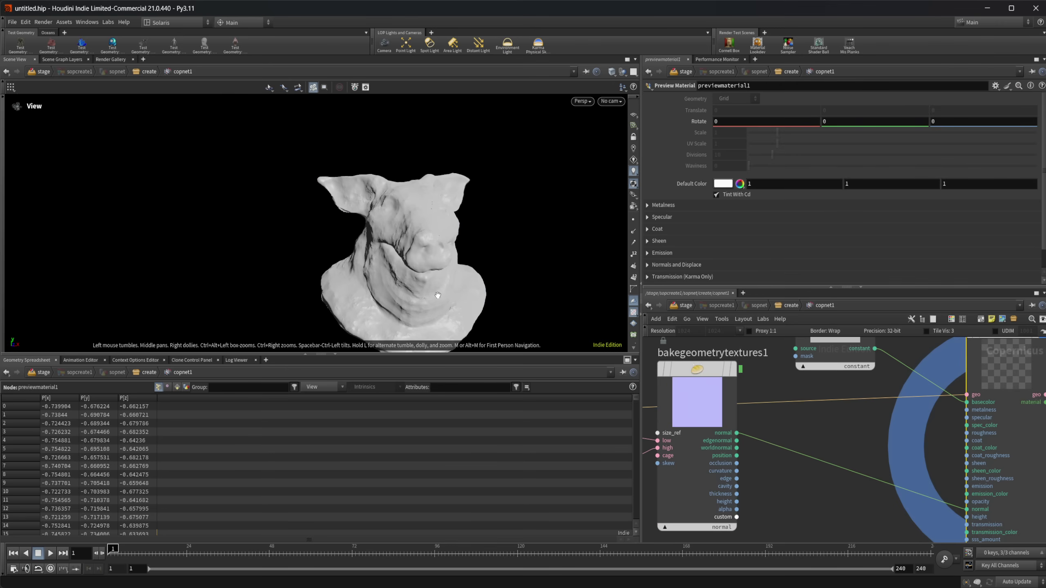
pyautogui.click(622, 372)
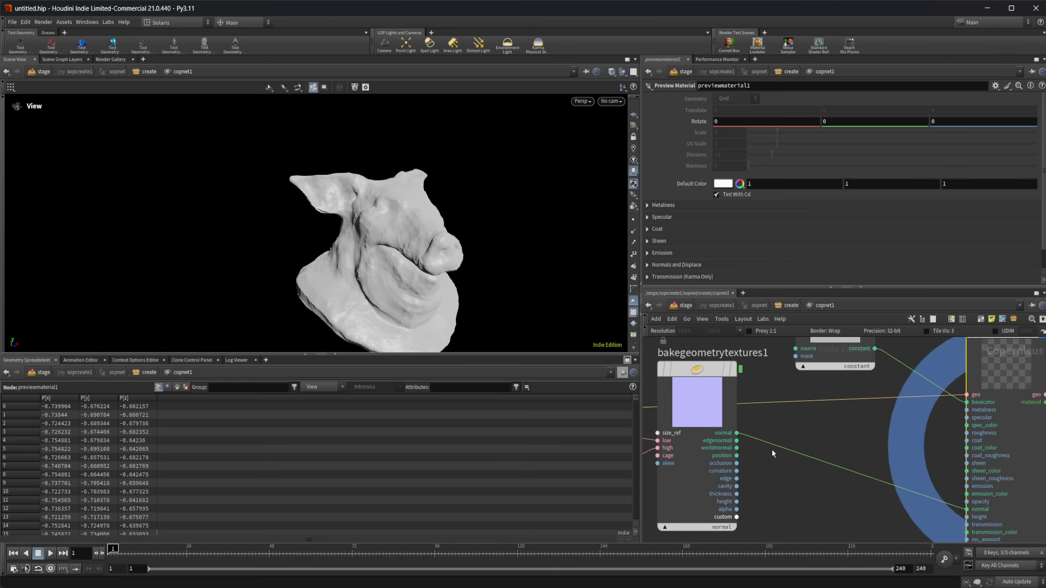
pyautogui.moveTo(771, 447); pyautogui.dragTo(809, 450, button='middle')
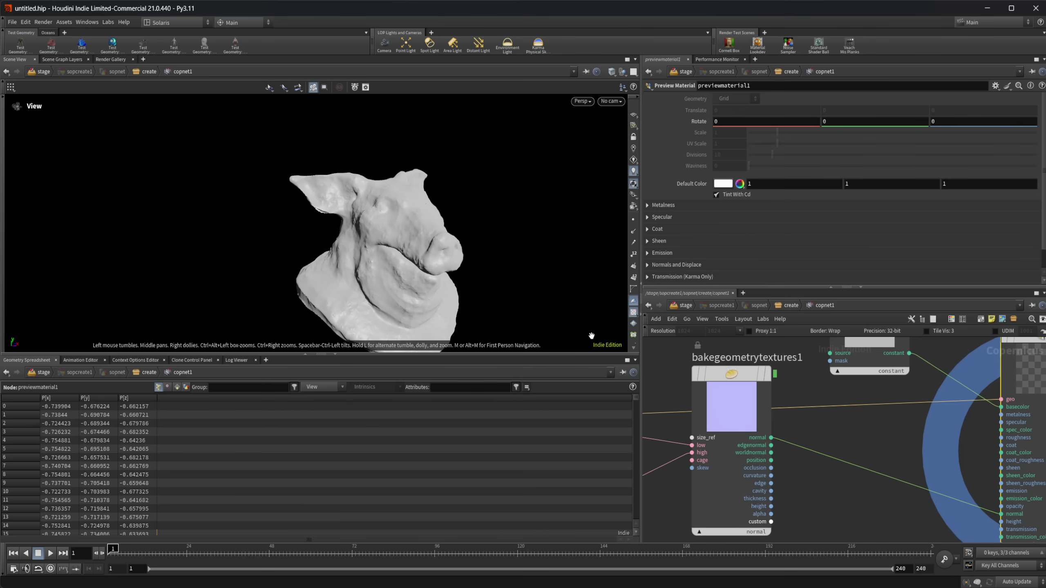
pyautogui.scroll(-2, 836, 429)
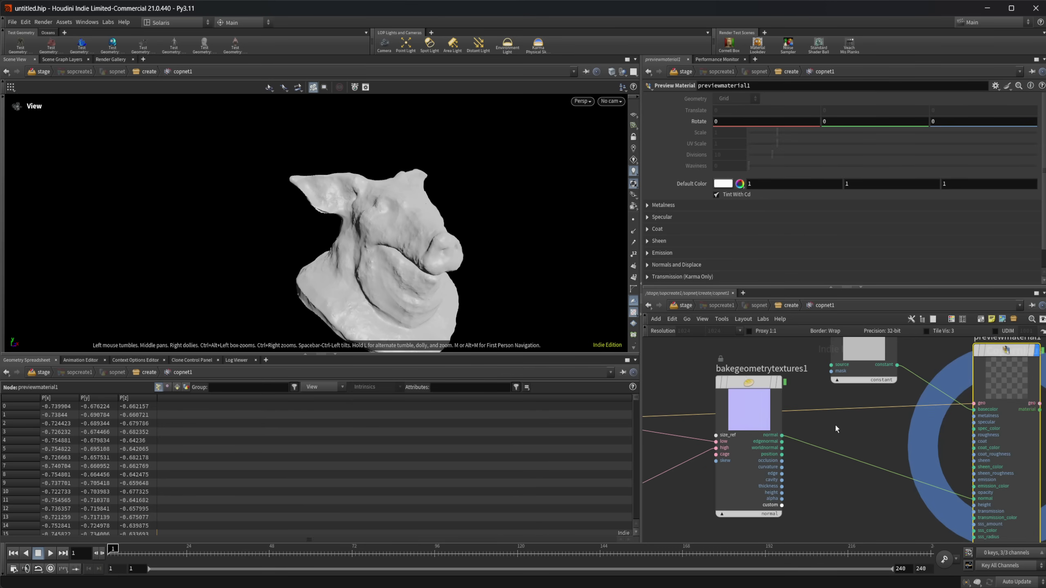
pyautogui.moveTo(871, 441); pyautogui.dragTo(932, 429, button='middle')
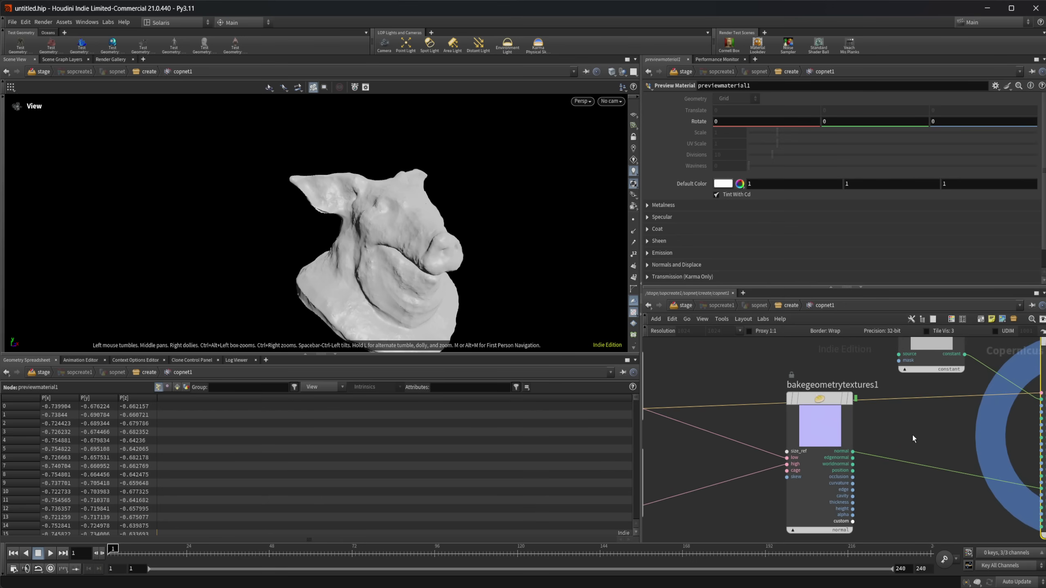
pyautogui.moveTo(881, 432); pyautogui.dragTo(873, 432, button='middle')
pyautogui.moveTo(418, 254); pyautogui.dragTo(460, 246)
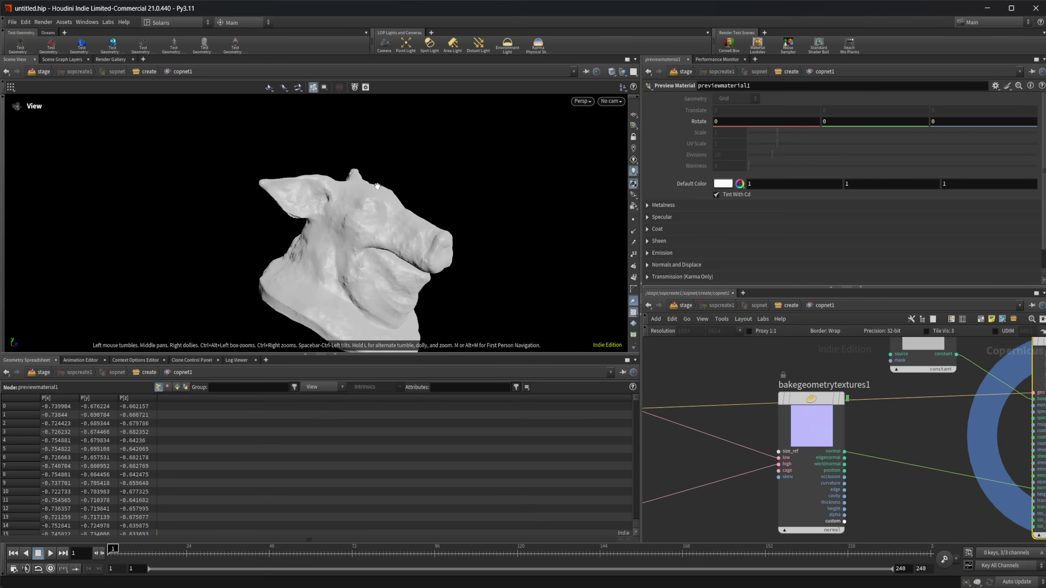
pyautogui.moveTo(957, 493); pyautogui.dragTo(912, 493, button='middle')
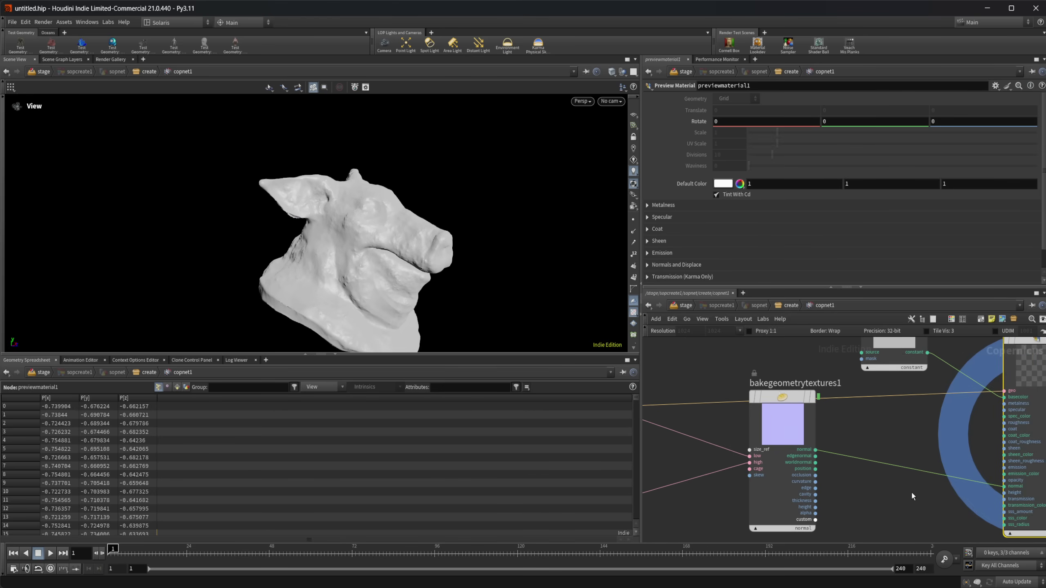